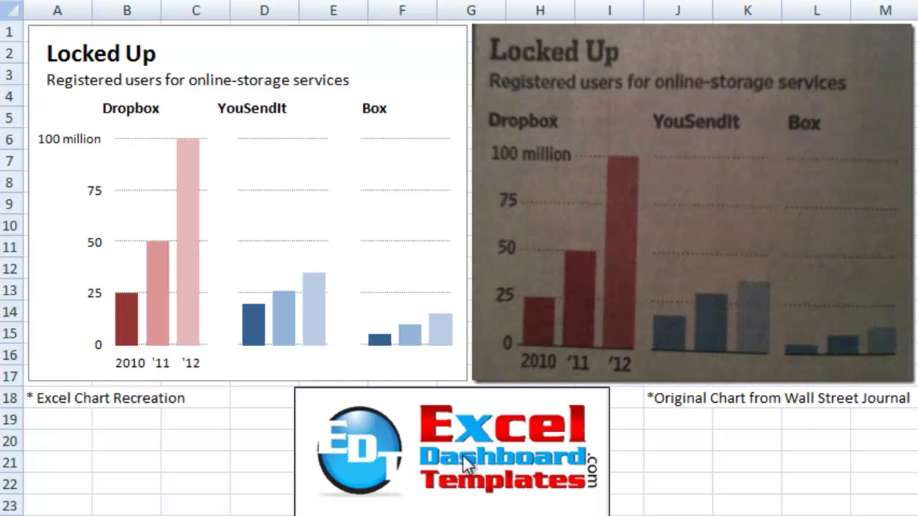
# - Inspect the finished Locked Up chart's title and bars, then show its Dropbox, YouSendIt and Box data sheet
pyautogui.click(459, 494)
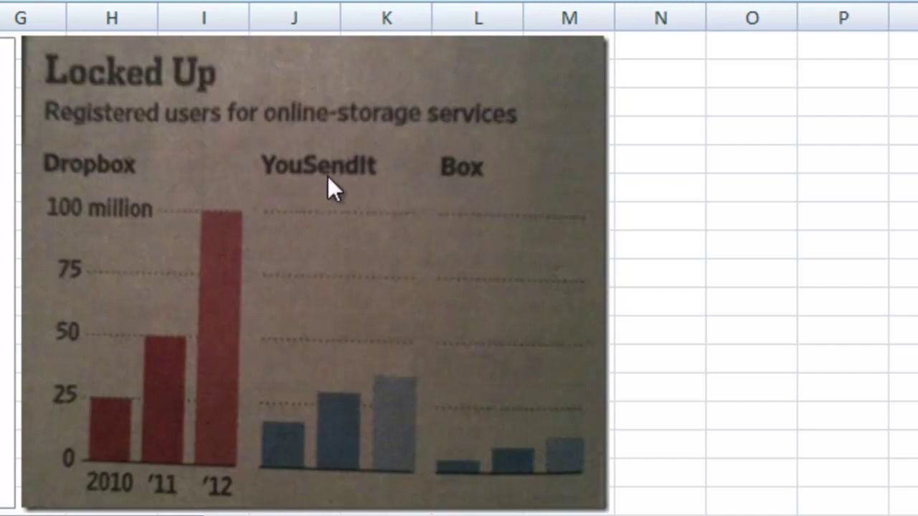
pyautogui.click(464, 177)
pyautogui.click(221, 487)
pyautogui.click(340, 504)
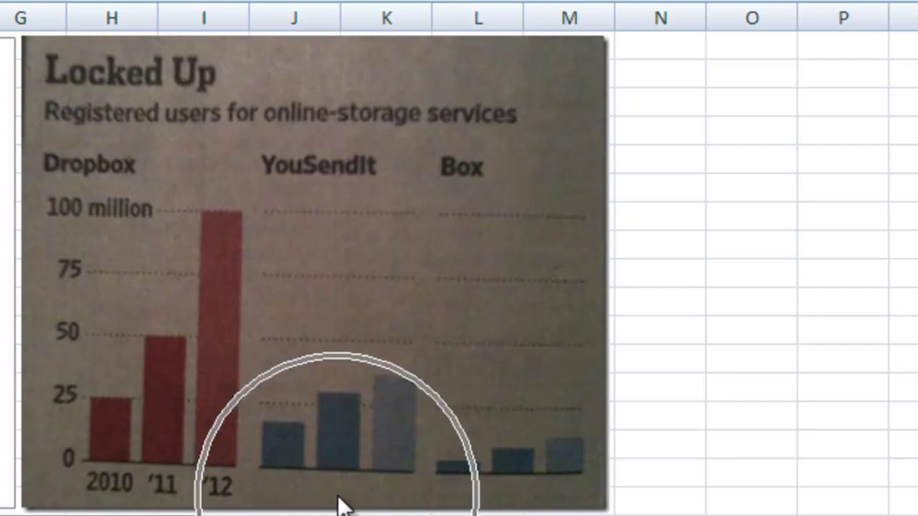
pyautogui.click(482, 504)
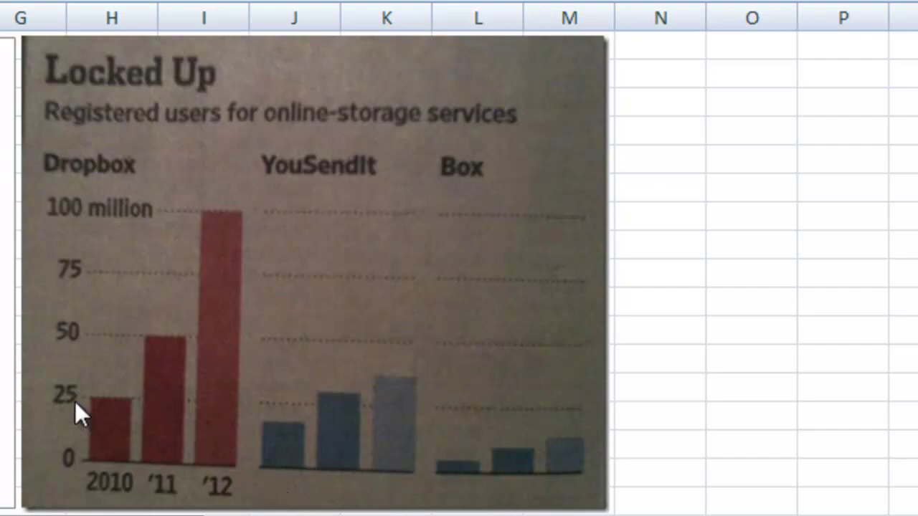
pyautogui.click(67, 231)
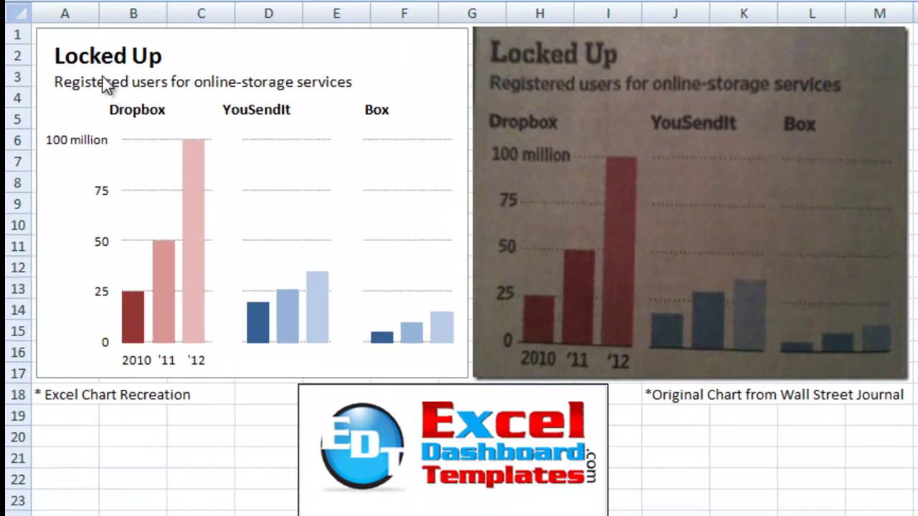
pyautogui.click(242, 45)
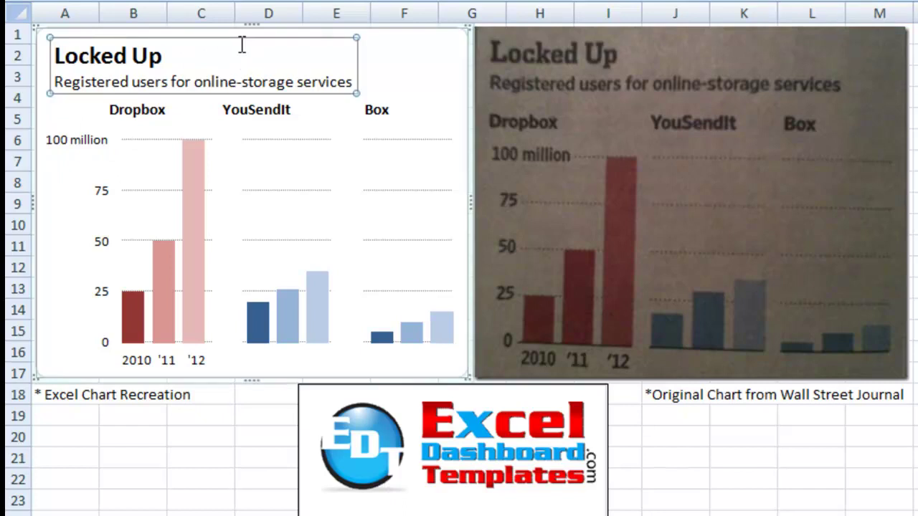
pyautogui.click(379, 63)
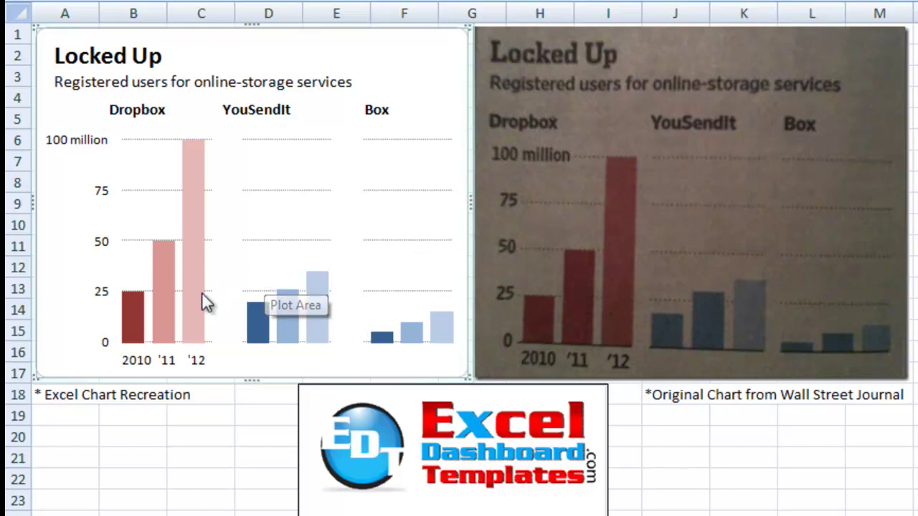
pyautogui.moveTo(189, 304)
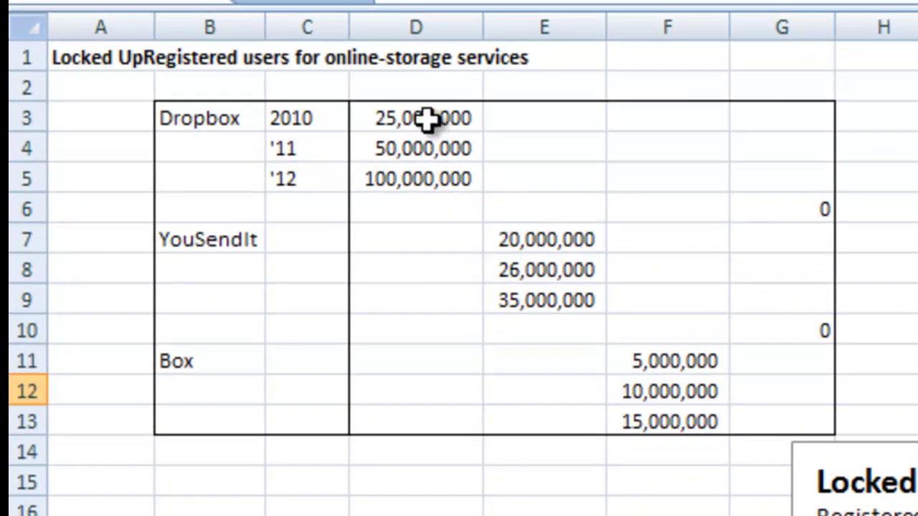
# - Highlight the company names, year labels, and the Dropbox, YouSendIt, Box and zero spacer columns in turn
pyautogui.click(428, 119)
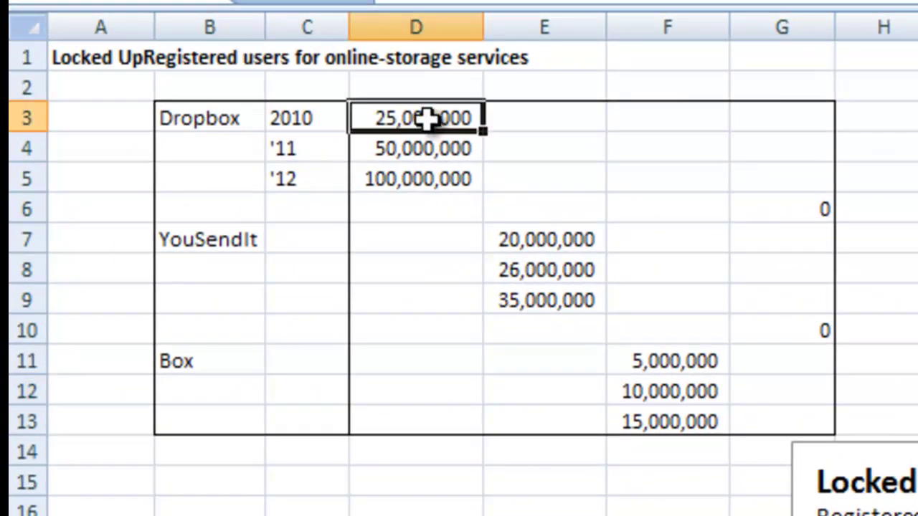
pyautogui.moveTo(207, 116); pyautogui.dragTo(820, 421)
pyautogui.click(542, 487)
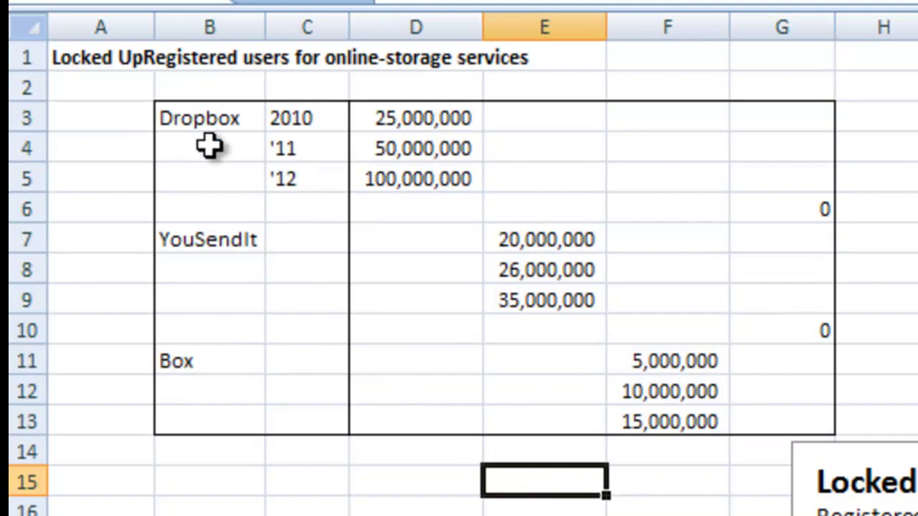
pyautogui.moveTo(207, 123); pyautogui.dragTo(218, 415)
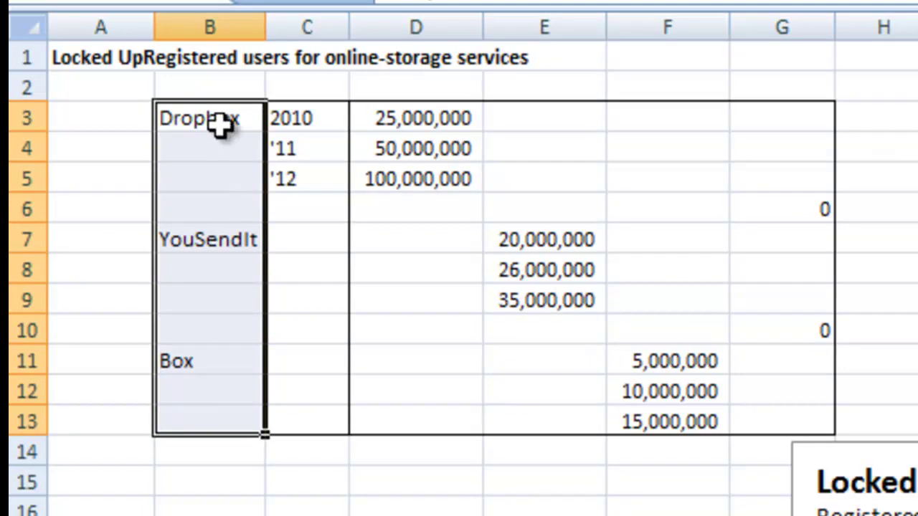
pyautogui.moveTo(287, 123); pyautogui.dragTo(316, 429)
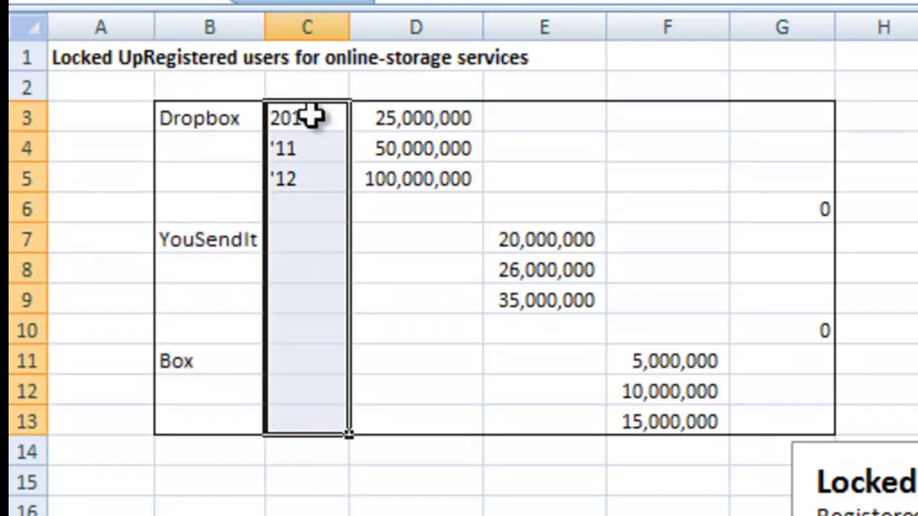
pyautogui.moveTo(389, 117); pyautogui.dragTo(737, 413)
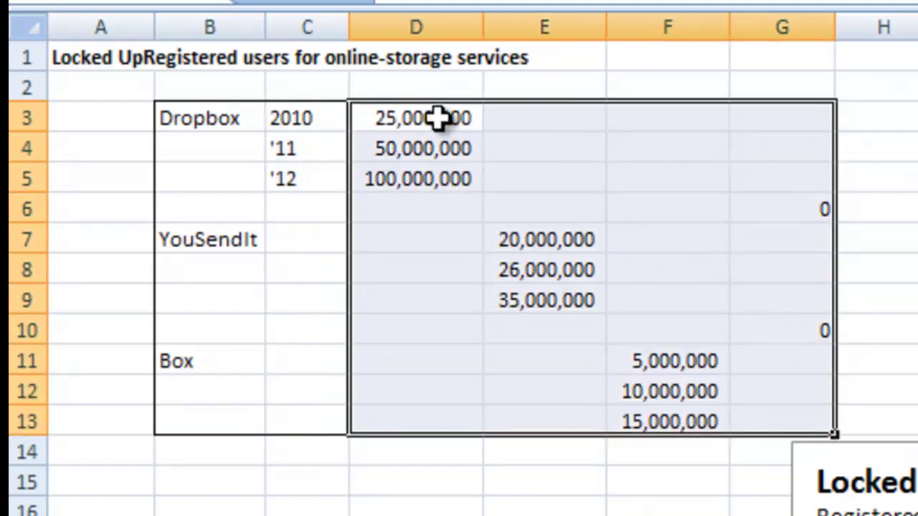
pyautogui.moveTo(435, 117); pyautogui.dragTo(444, 169)
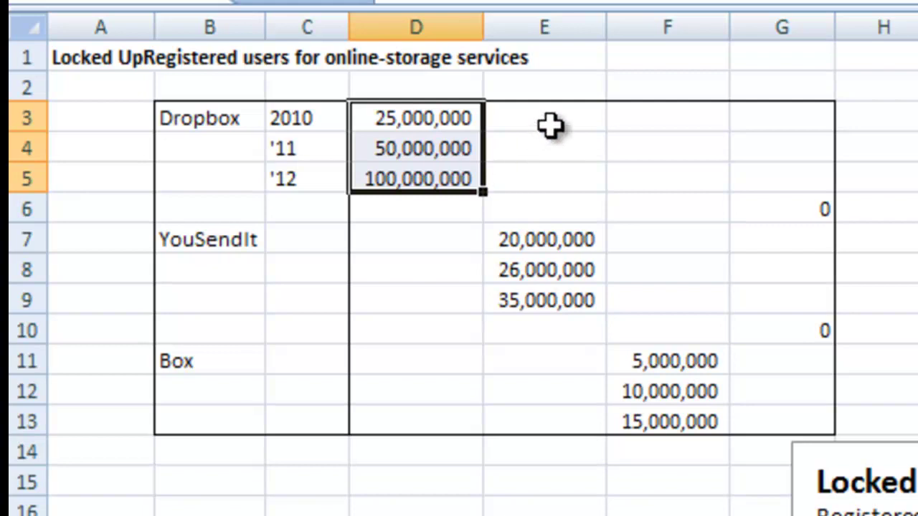
pyautogui.moveTo(518, 124); pyautogui.dragTo(544, 452)
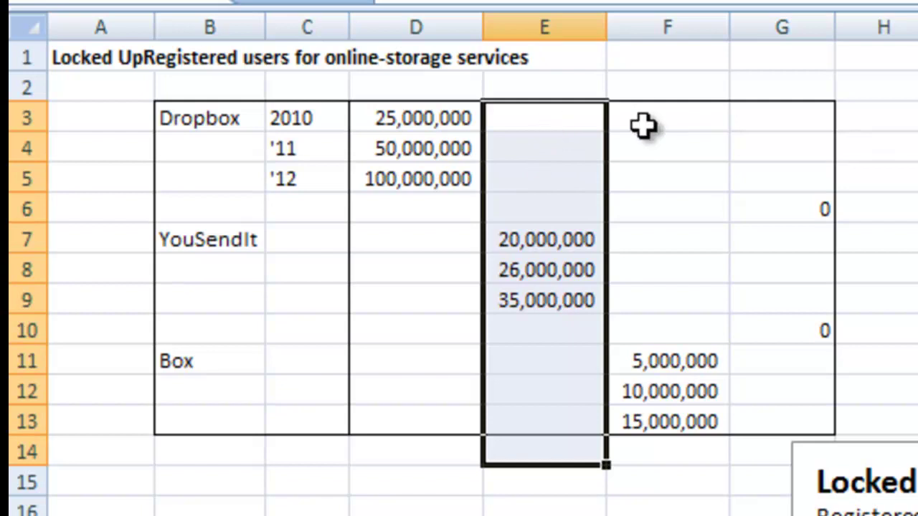
pyautogui.moveTo(643, 125); pyautogui.dragTo(670, 409)
pyautogui.moveTo(803, 123); pyautogui.dragTo(800, 409)
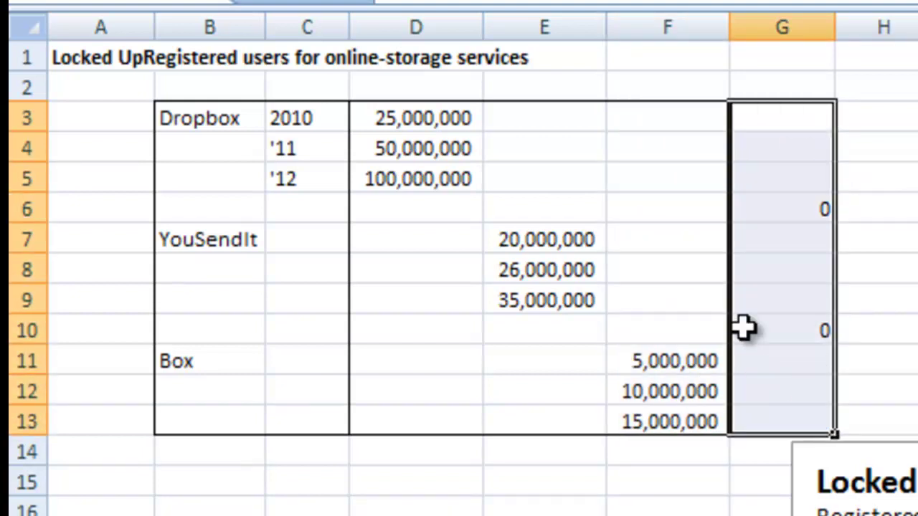
pyautogui.click(595, 269)
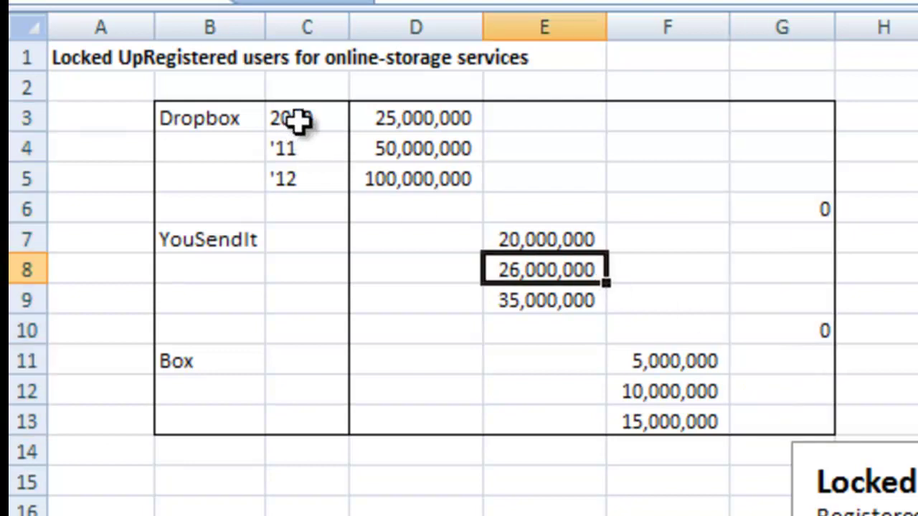
# - Select the staggered value block D3:G13 as the chart data
pyautogui.moveTo(299, 123); pyautogui.dragTo(776, 417)
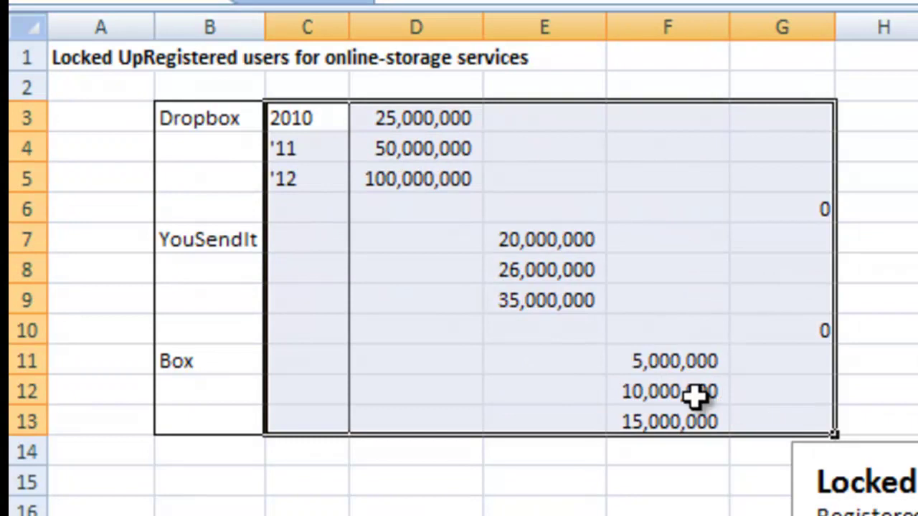
pyautogui.click(304, 124)
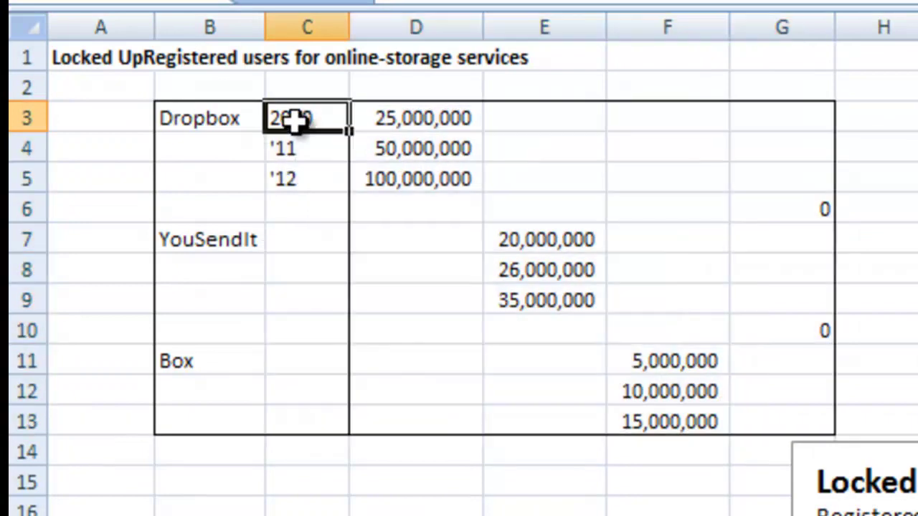
pyautogui.click(316, 147)
pyautogui.click(313, 120)
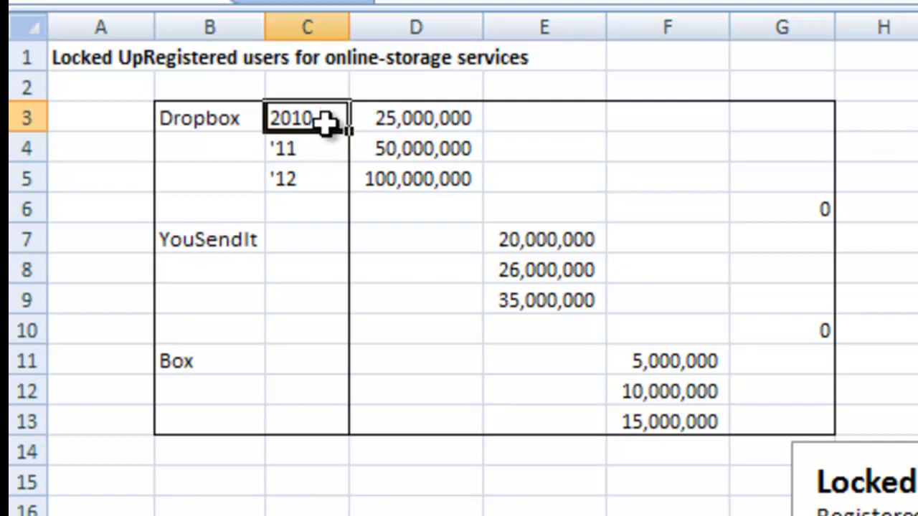
pyautogui.click(391, 116)
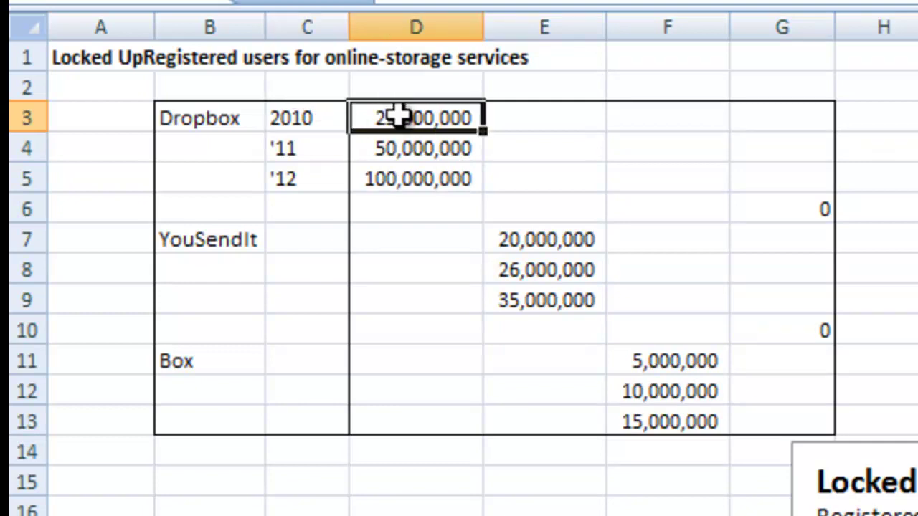
pyautogui.moveTo(398, 117); pyautogui.dragTo(795, 420)
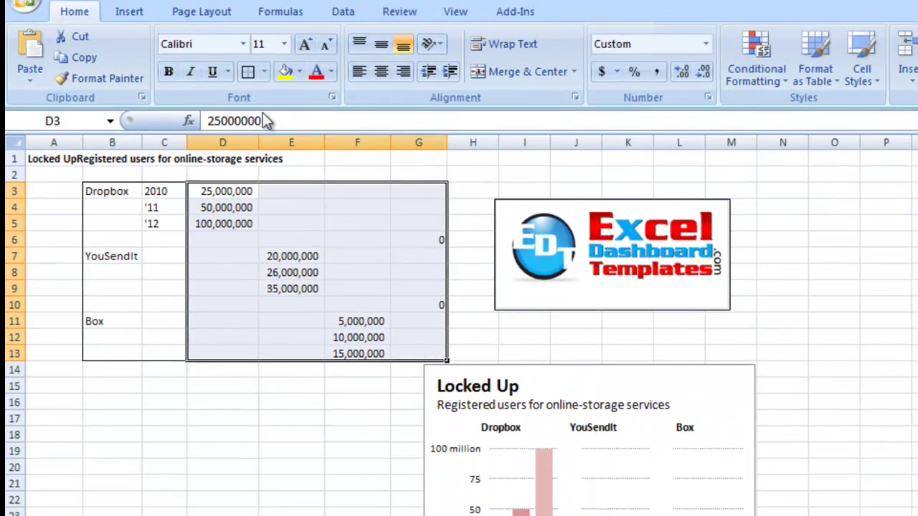
# - Insert a clustered column chart from D3:G13 and size it below the data table
pyautogui.click(146, 19)
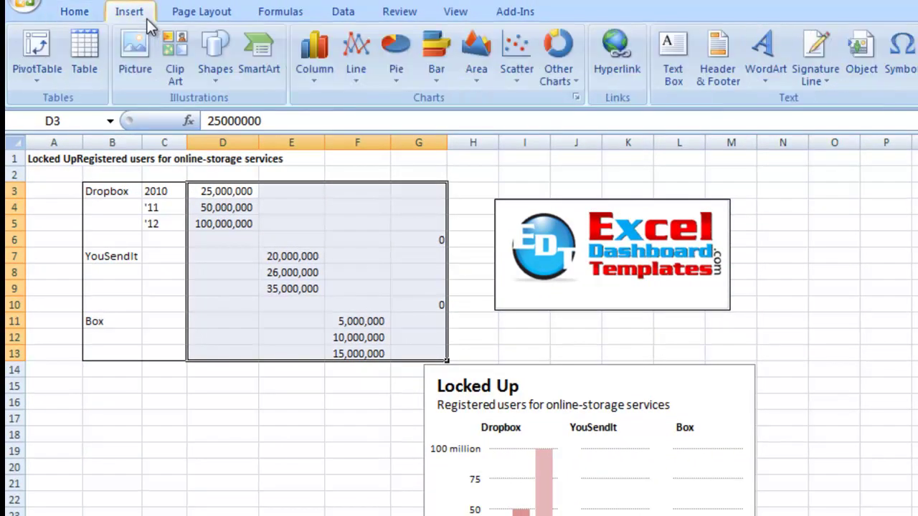
pyautogui.click(306, 78)
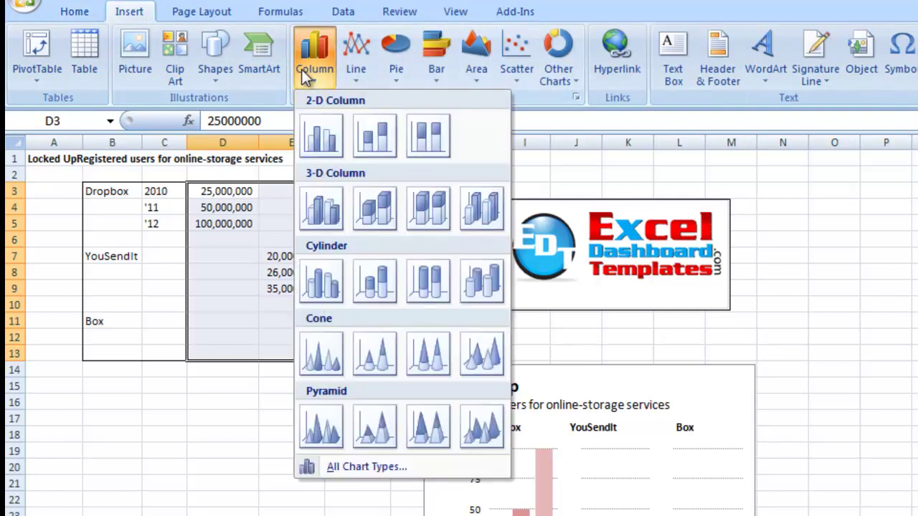
pyautogui.click(319, 138)
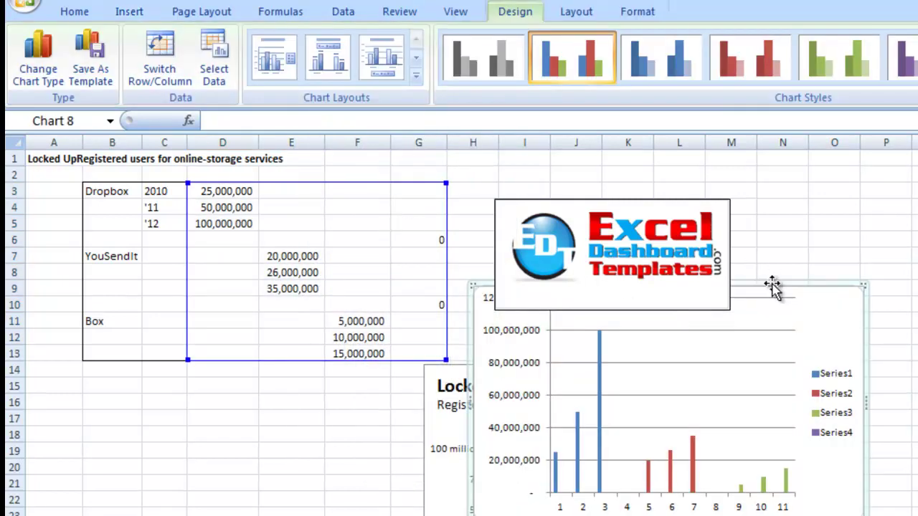
pyautogui.moveTo(772, 287); pyautogui.dragTo(324, 362)
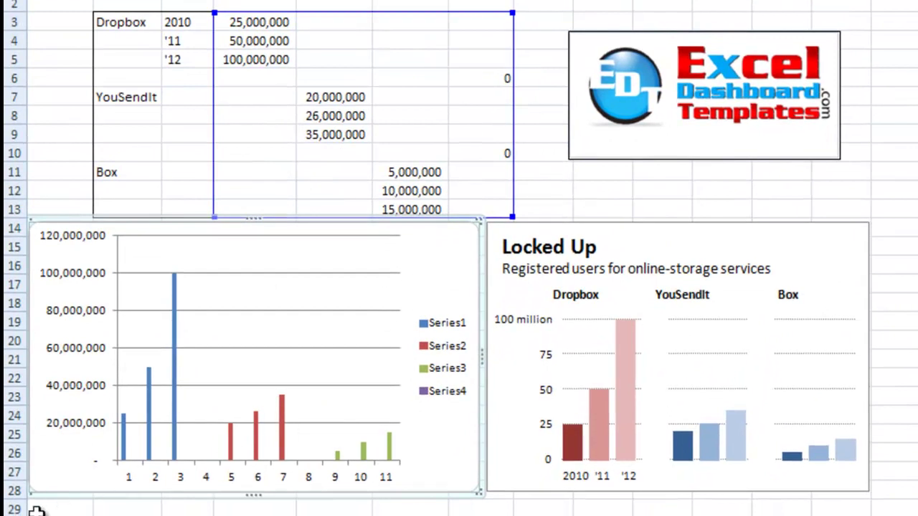
pyautogui.moveTo(31, 492); pyautogui.dragTo(68, 491)
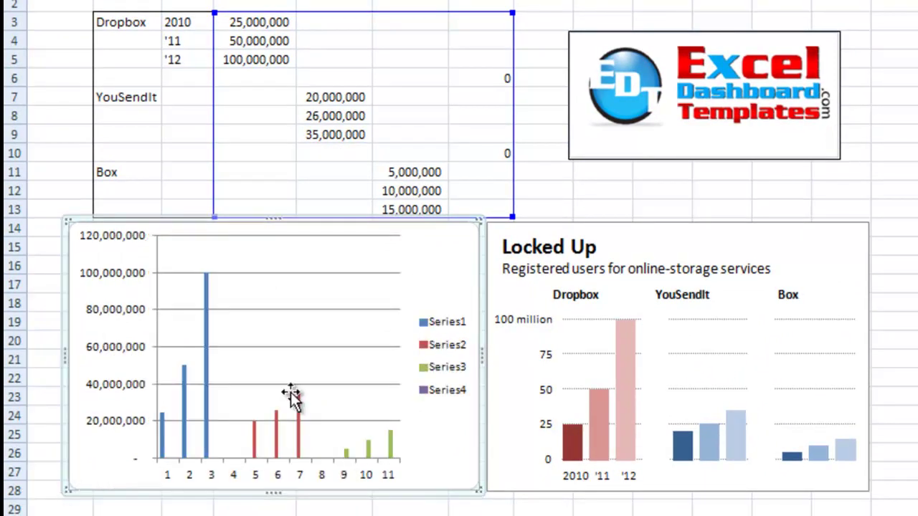
pyautogui.click(585, 192)
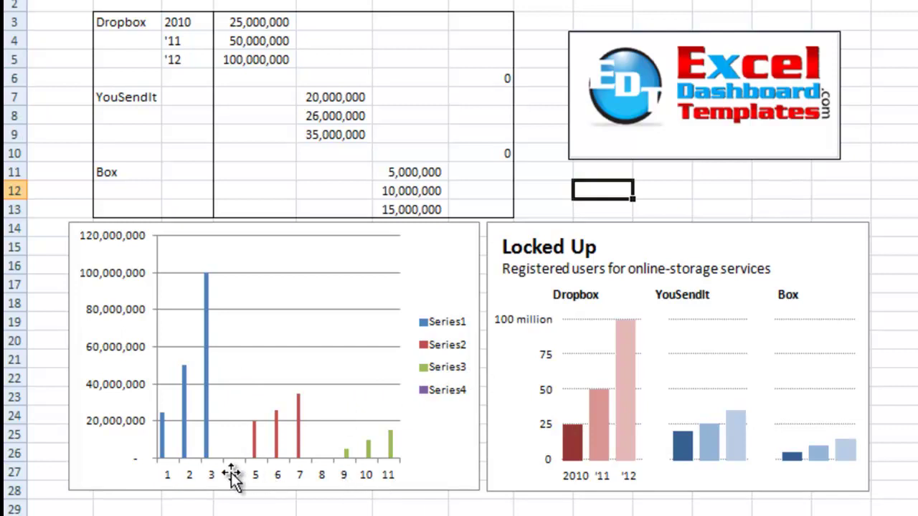
pyautogui.click(195, 480)
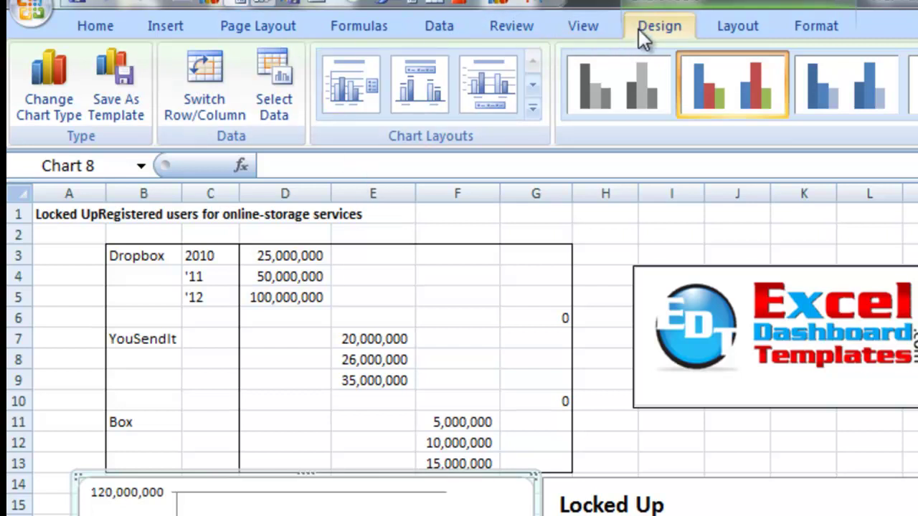
# - In Select Data Source, set the horizontal axis labels to the year cells C3:C13
pyautogui.click(515, 513)
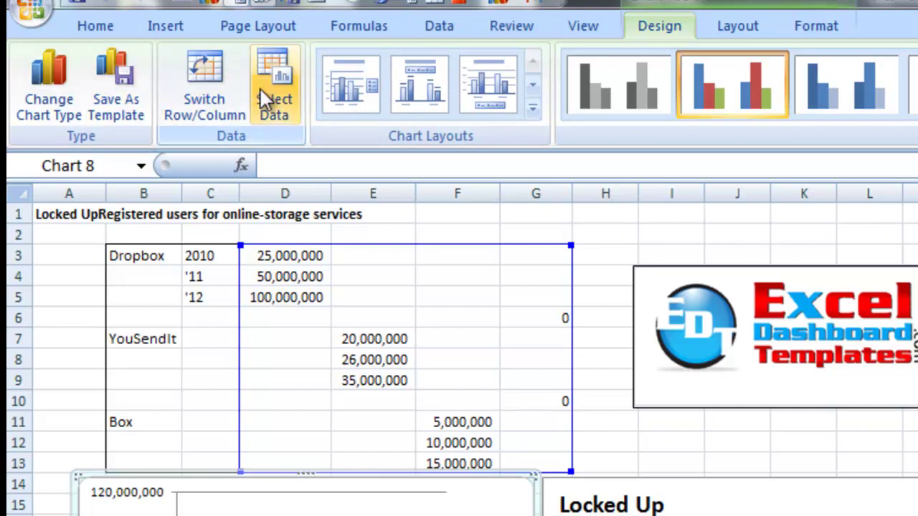
pyautogui.click(271, 107)
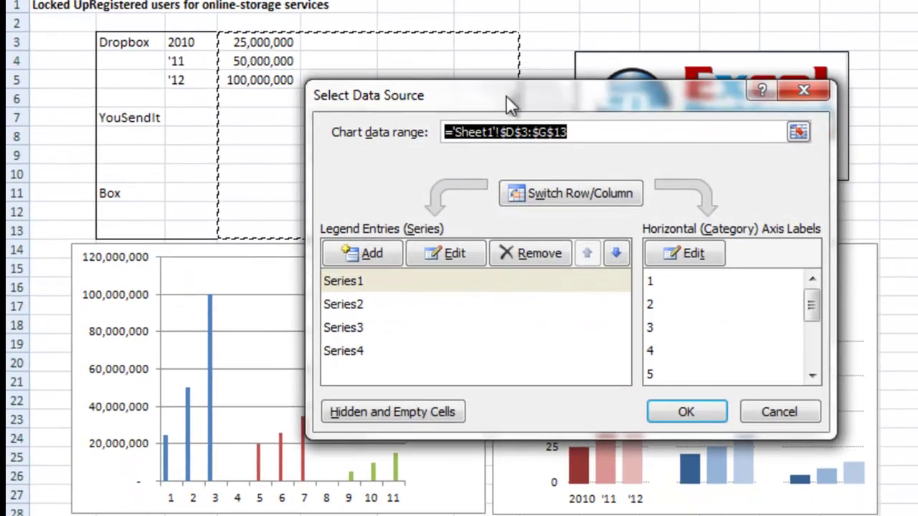
pyautogui.moveTo(553, 107); pyautogui.dragTo(360, 96)
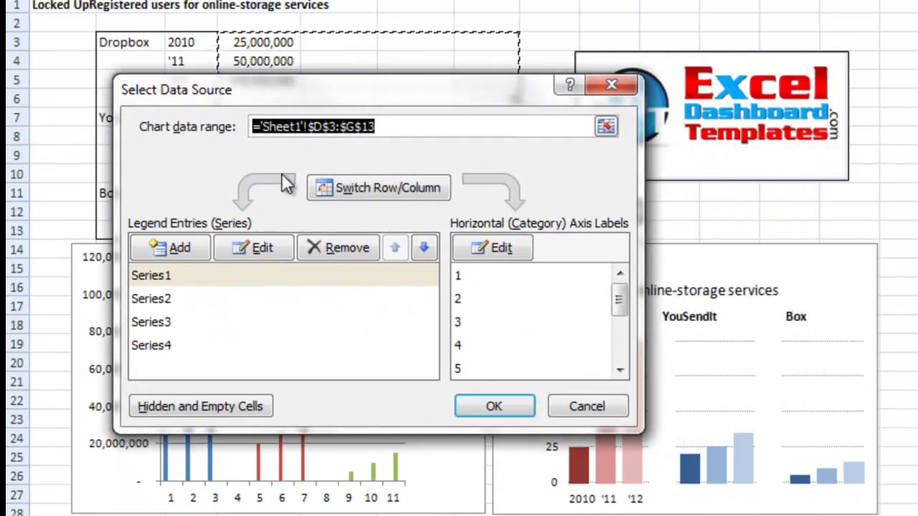
pyautogui.click(183, 277)
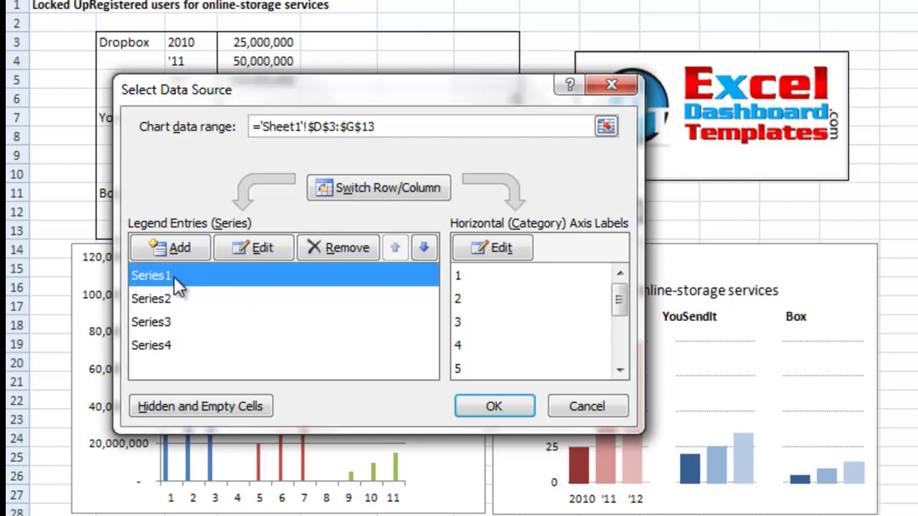
pyautogui.click(497, 248)
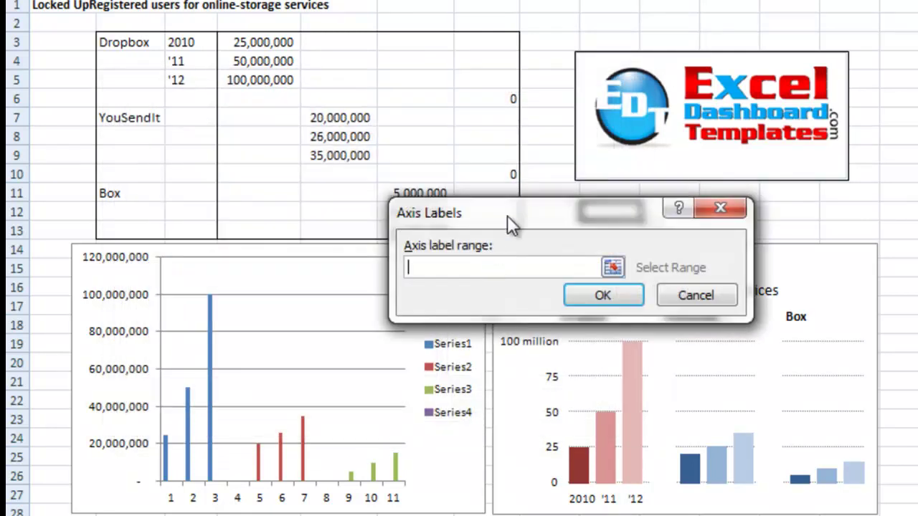
pyautogui.moveTo(506, 215); pyautogui.dragTo(311, 176)
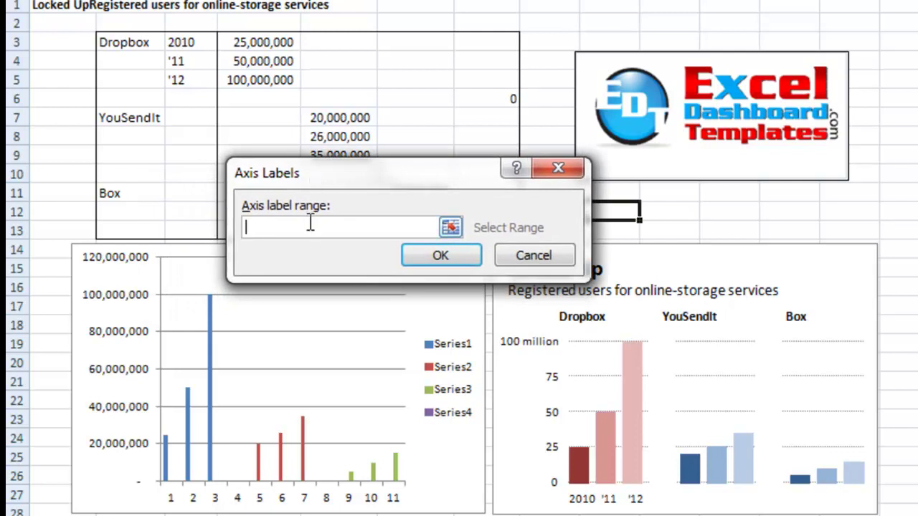
pyautogui.moveTo(192, 46); pyautogui.dragTo(198, 228)
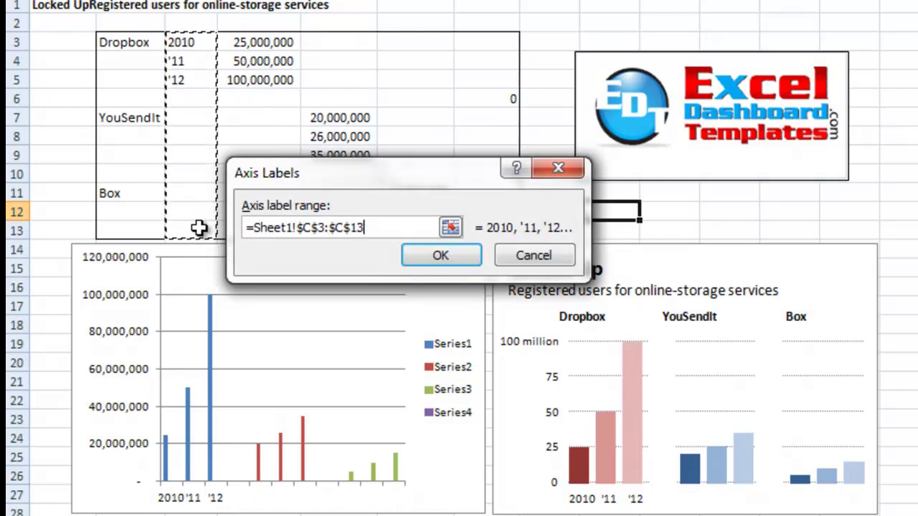
pyautogui.click(404, 253)
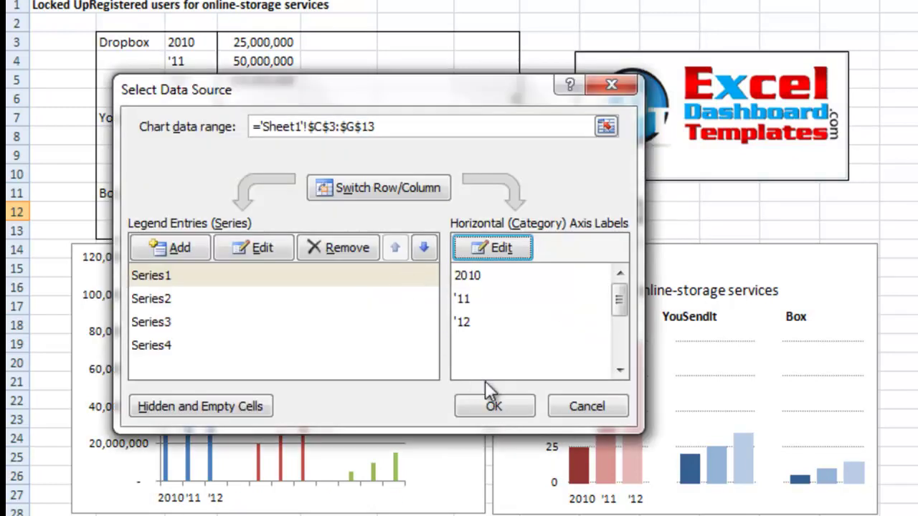
# - Confirm the data source, then give the chart's series 80% overlap and 0% gap width
pyautogui.click(494, 404)
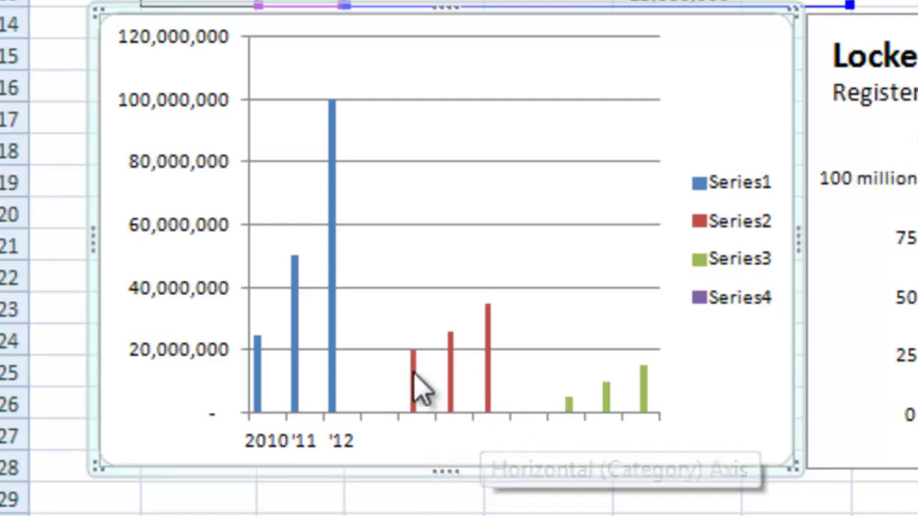
pyautogui.click(336, 288)
pyautogui.moveTo(498, 359)
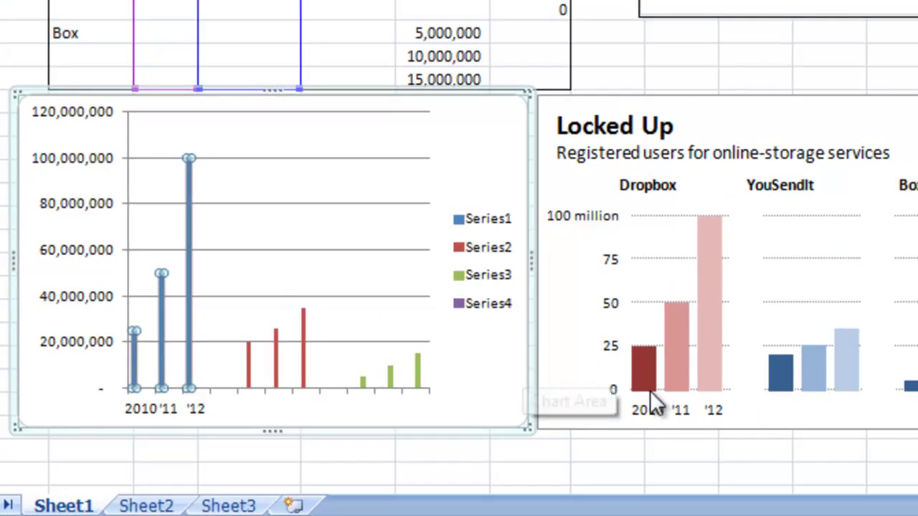
pyautogui.rightClick(162, 334)
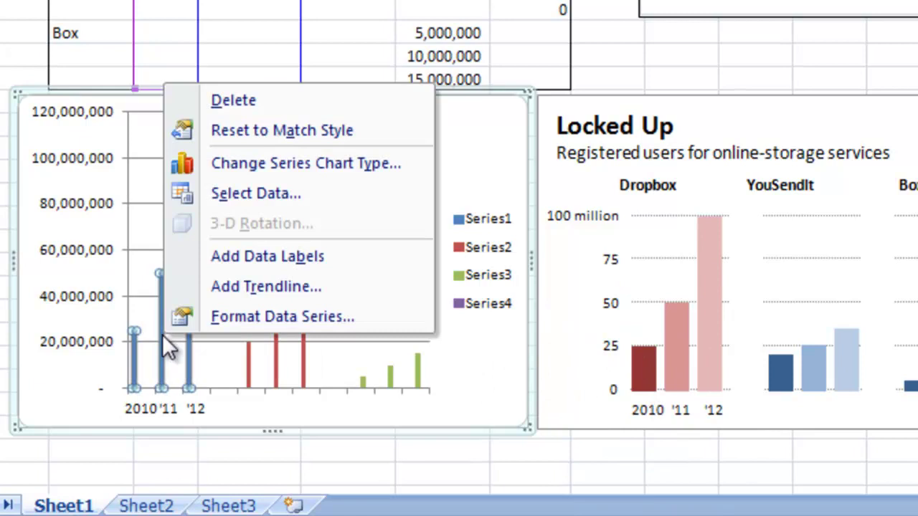
pyautogui.click(203, 324)
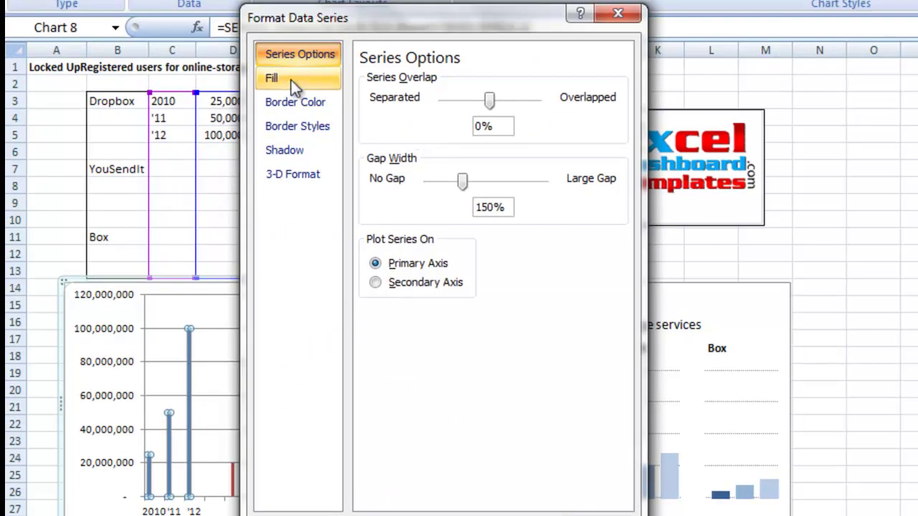
pyautogui.moveTo(493, 102); pyautogui.dragTo(526, 103)
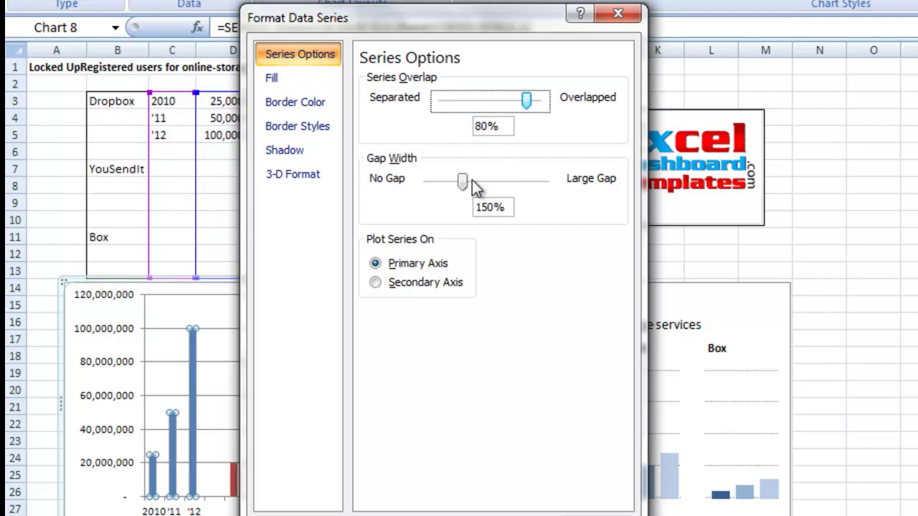
pyautogui.moveTo(464, 188); pyautogui.dragTo(399, 195)
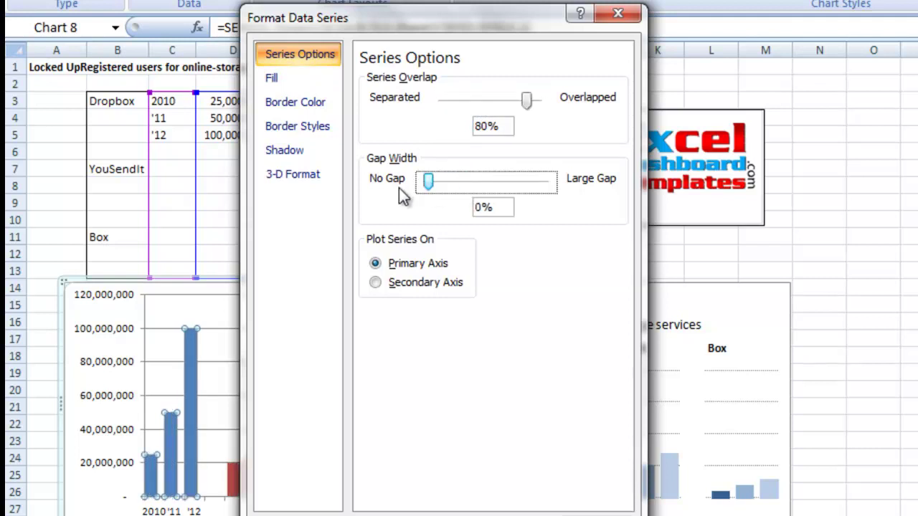
pyautogui.click(561, 510)
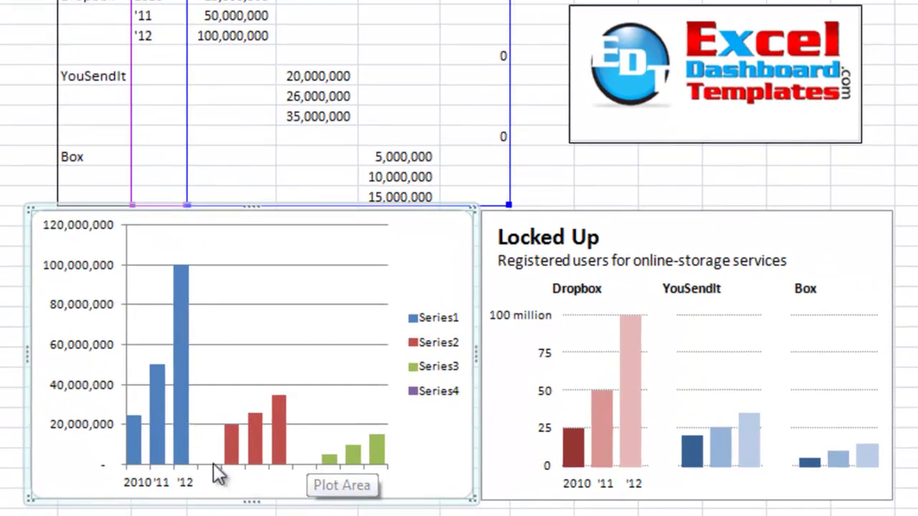
# - Check each series' columns, then select only the Dropbox 2010 bar as its own data point
pyautogui.click(133, 443)
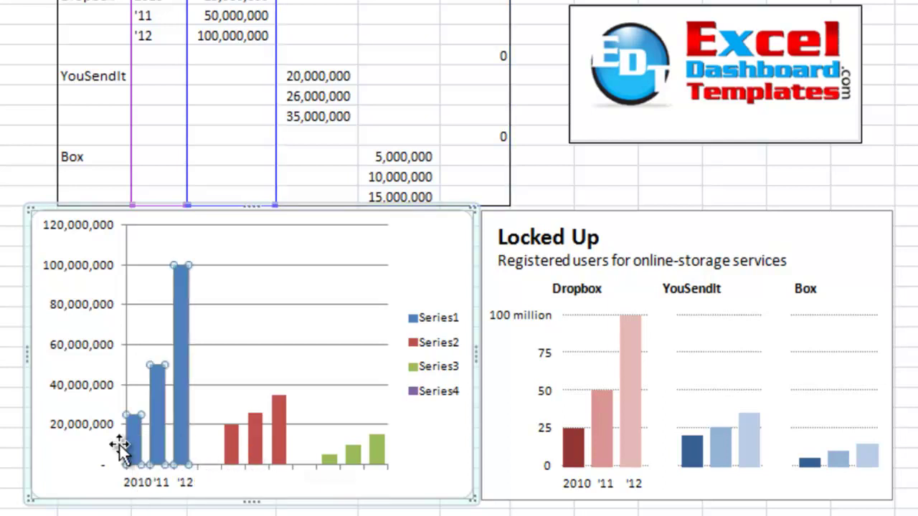
pyautogui.click(227, 450)
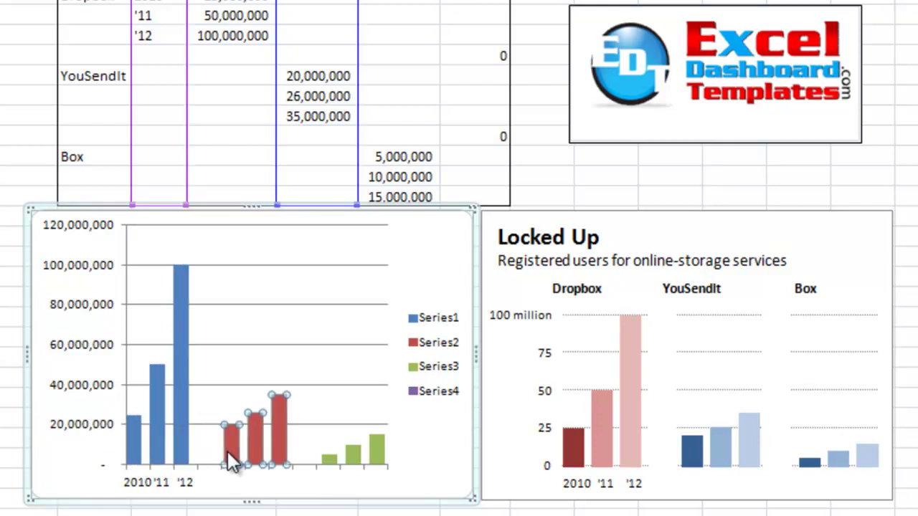
pyautogui.click(359, 459)
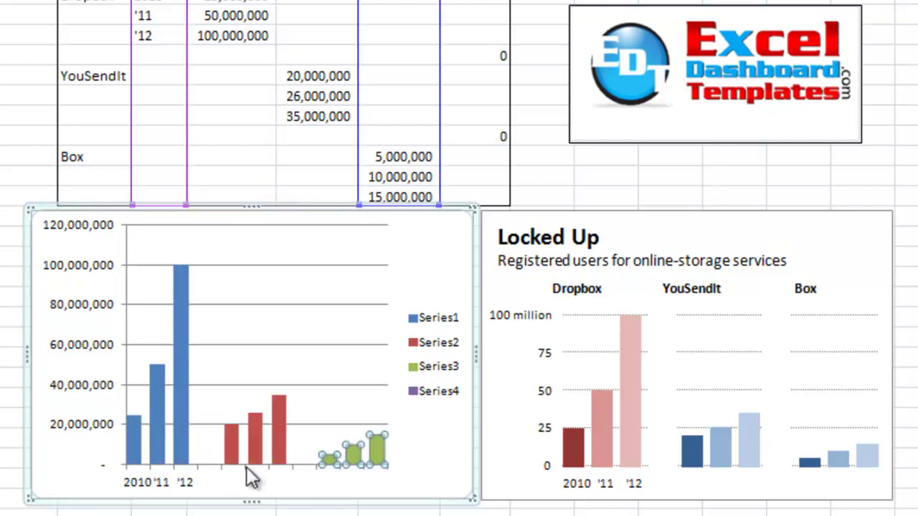
pyautogui.click(578, 459)
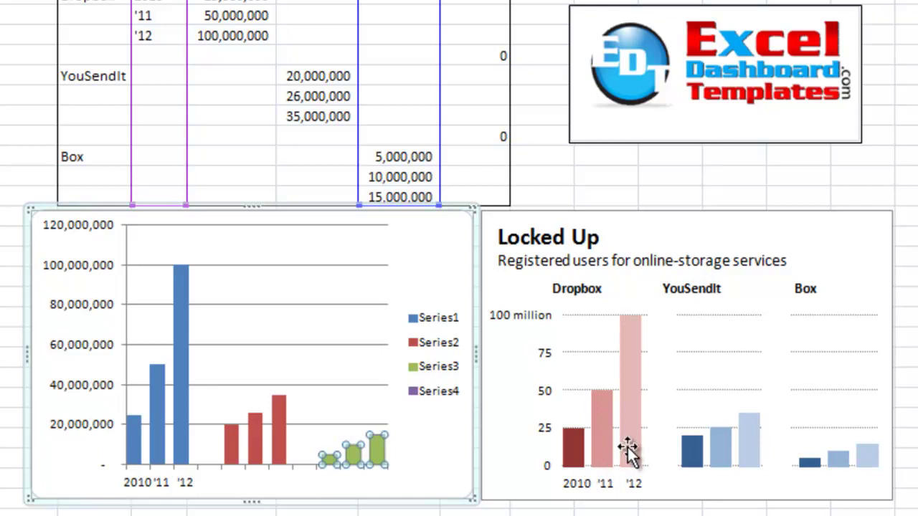
pyautogui.click(707, 454)
pyautogui.click(845, 467)
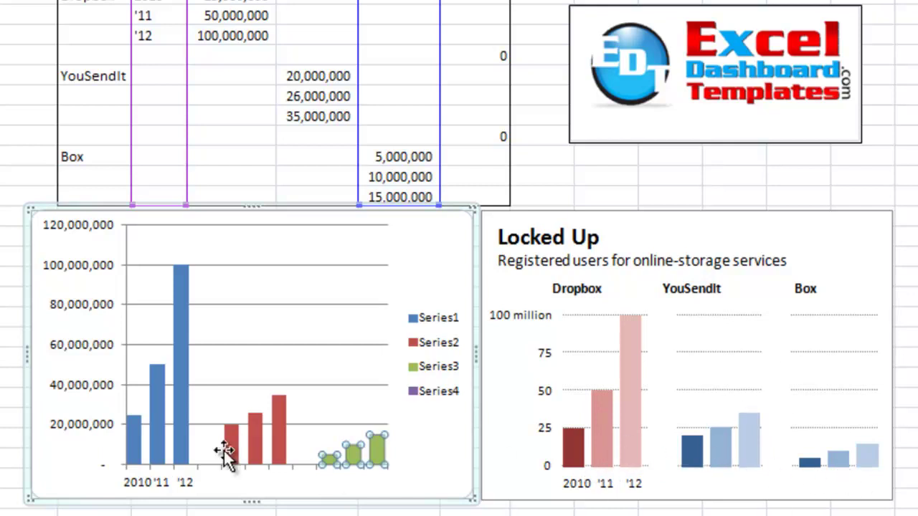
pyautogui.click(136, 433)
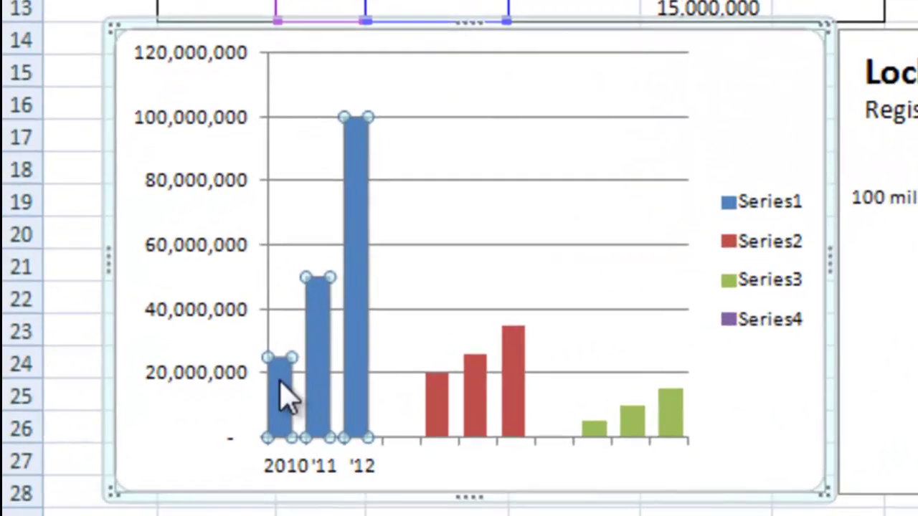
pyautogui.moveTo(142, 439)
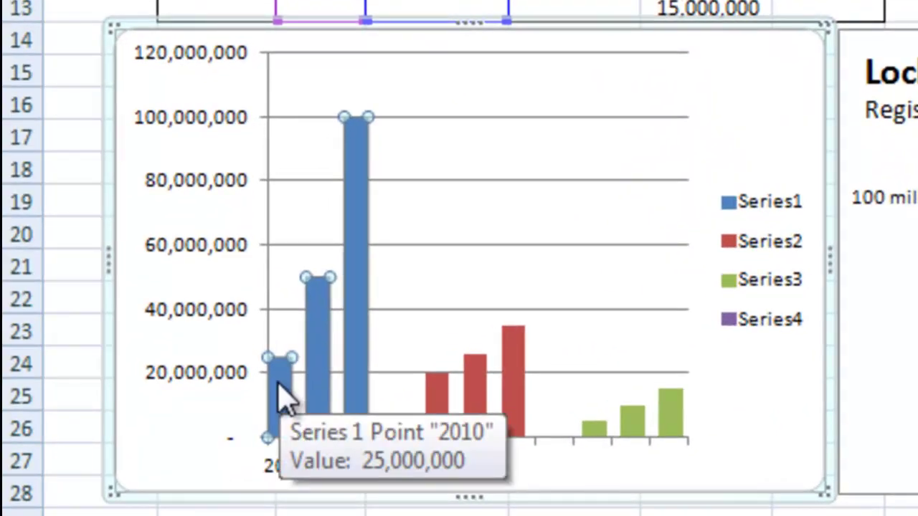
pyautogui.click(285, 402)
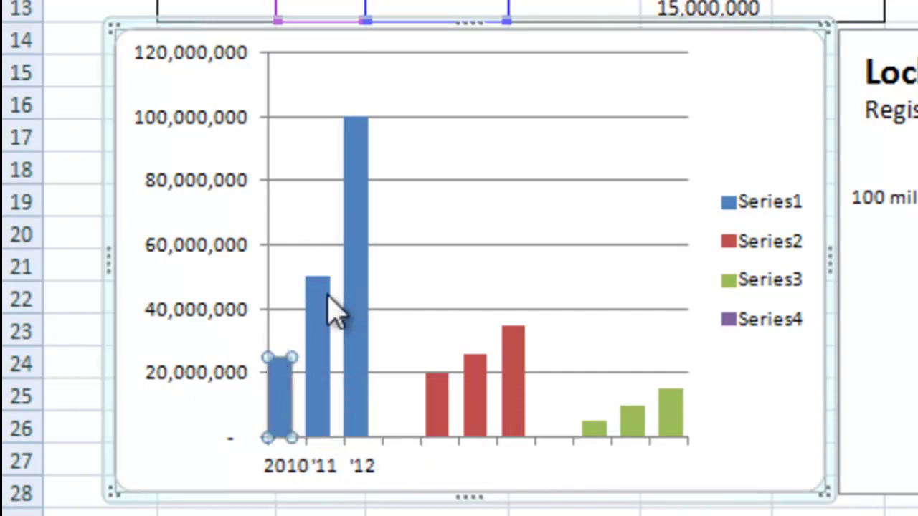
pyautogui.moveTo(328, 311)
pyautogui.moveTo(360, 194)
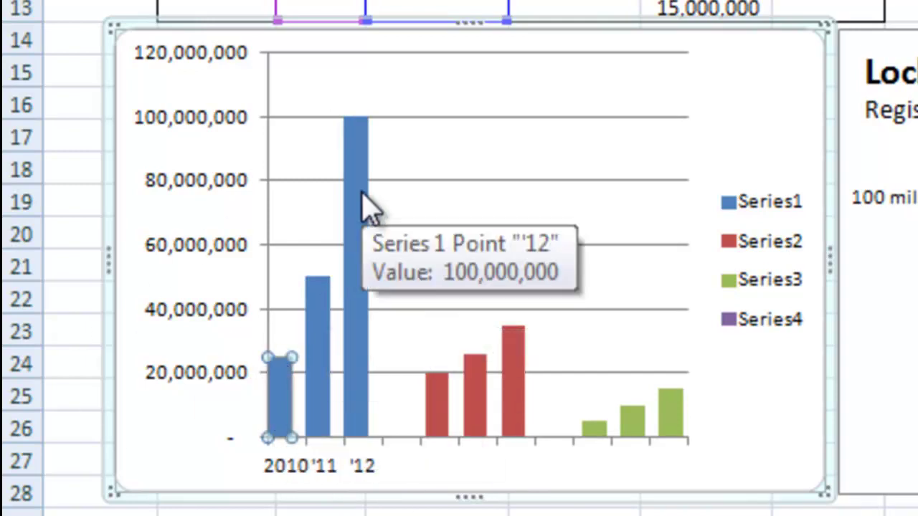
# - Give the Dropbox 2010 bar a solid Blue, Accent 1, Darker 25% fill
pyautogui.rightClick(285, 392)
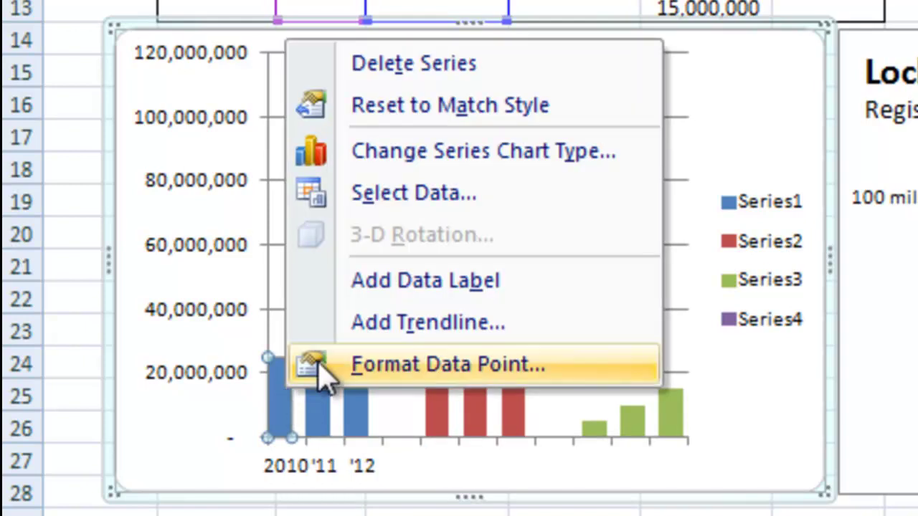
pyautogui.click(411, 374)
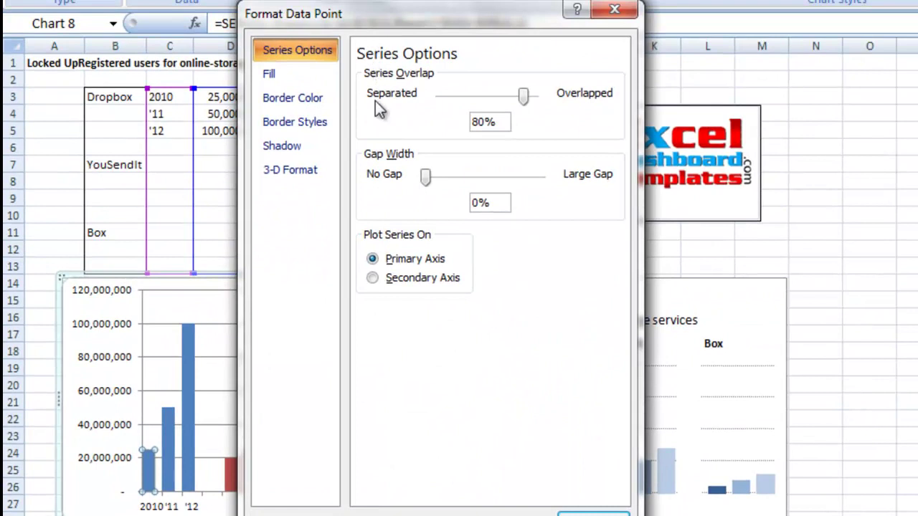
pyautogui.click(296, 76)
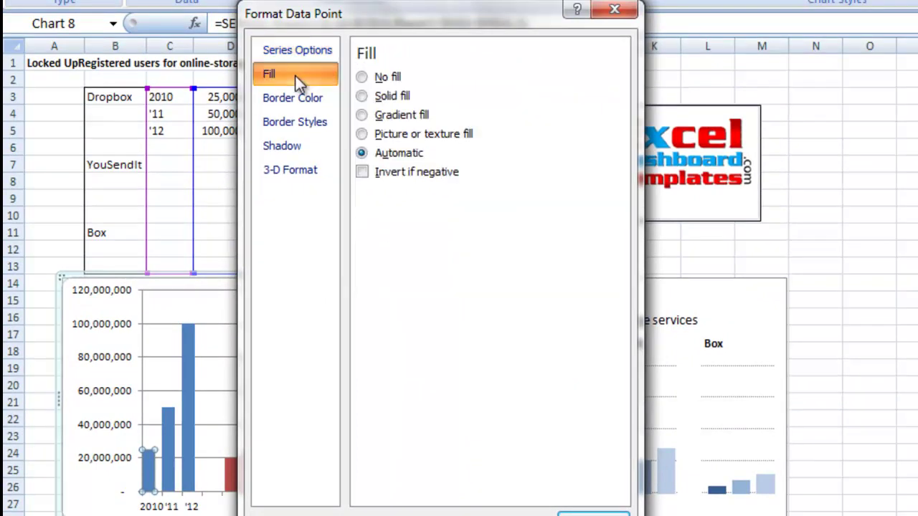
pyautogui.click(362, 96)
pyautogui.click(431, 196)
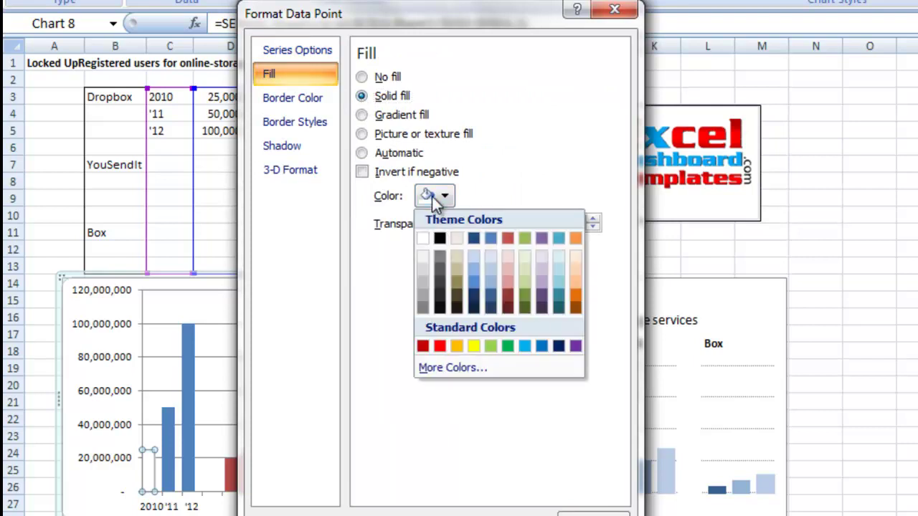
pyautogui.click(490, 296)
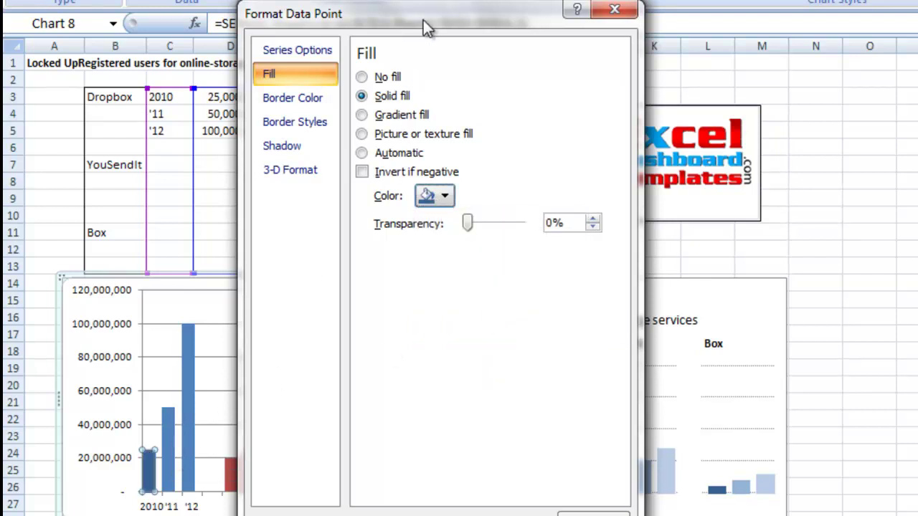
# - Fill the '11 and '12 bars with Blue Accent 1 Lighter 40% and Lighter 60%
pyautogui.click(168, 435)
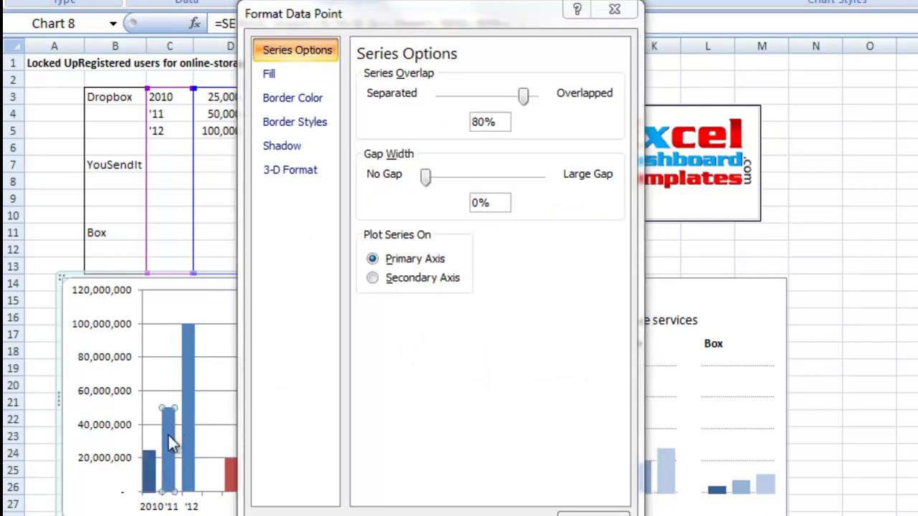
pyautogui.click(299, 74)
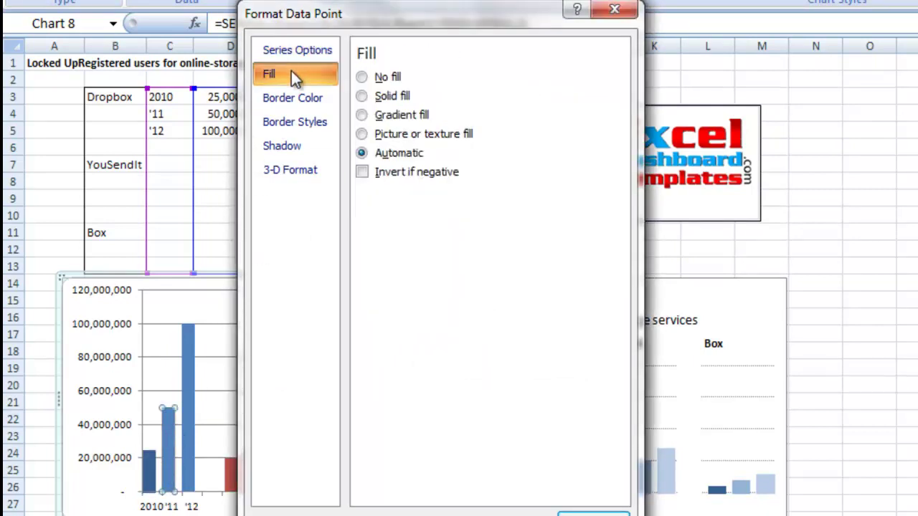
pyautogui.click(377, 96)
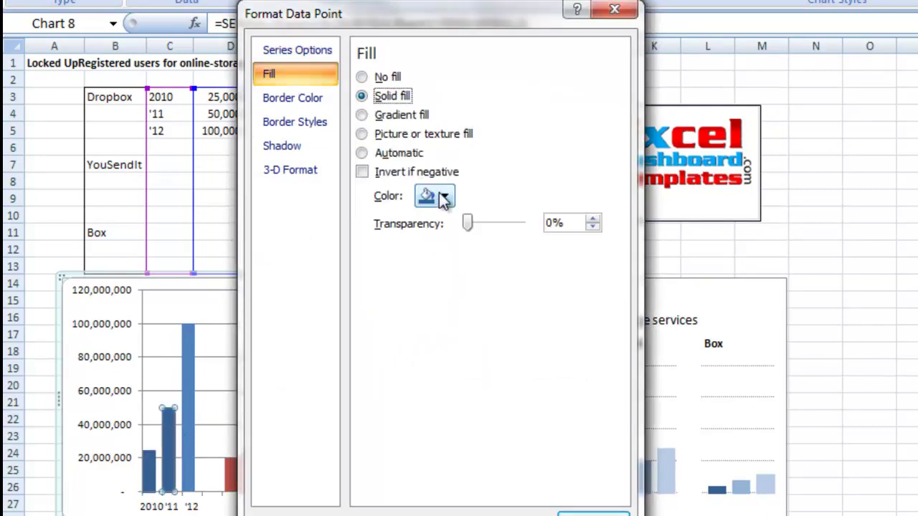
pyautogui.click(445, 196)
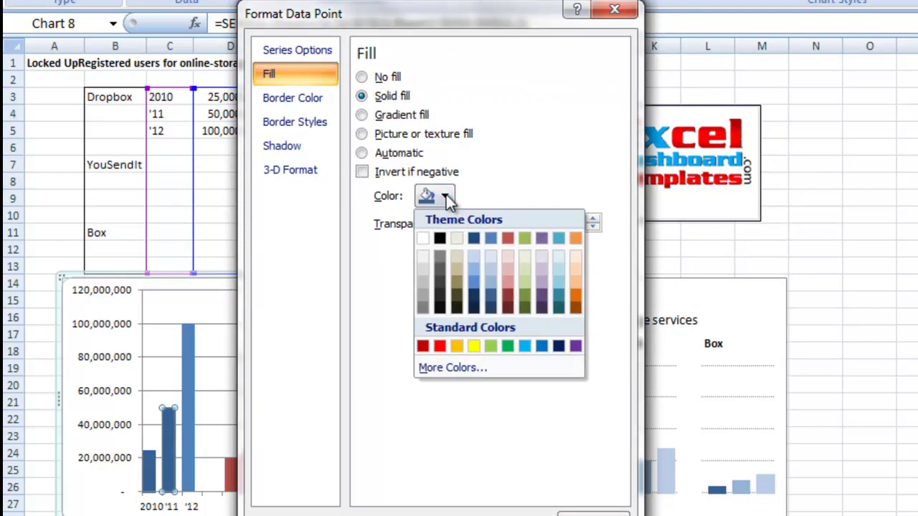
pyautogui.click(493, 284)
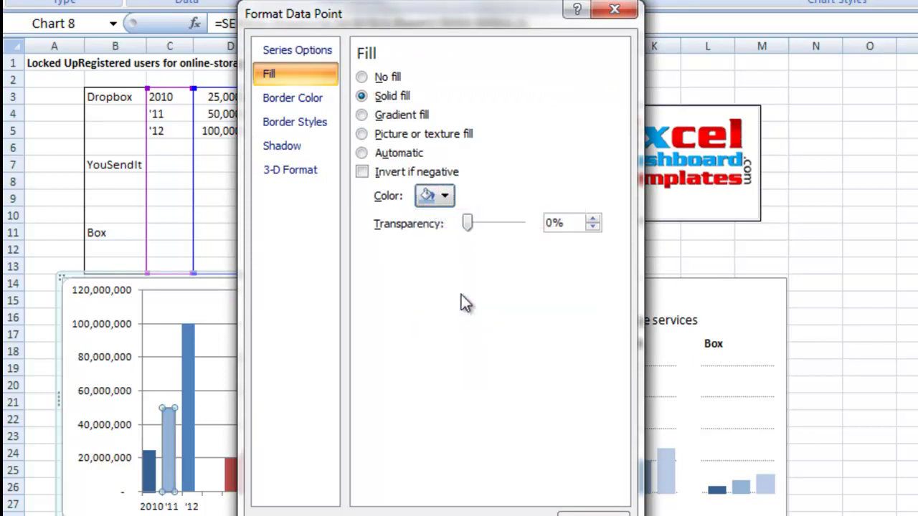
pyautogui.click(185, 372)
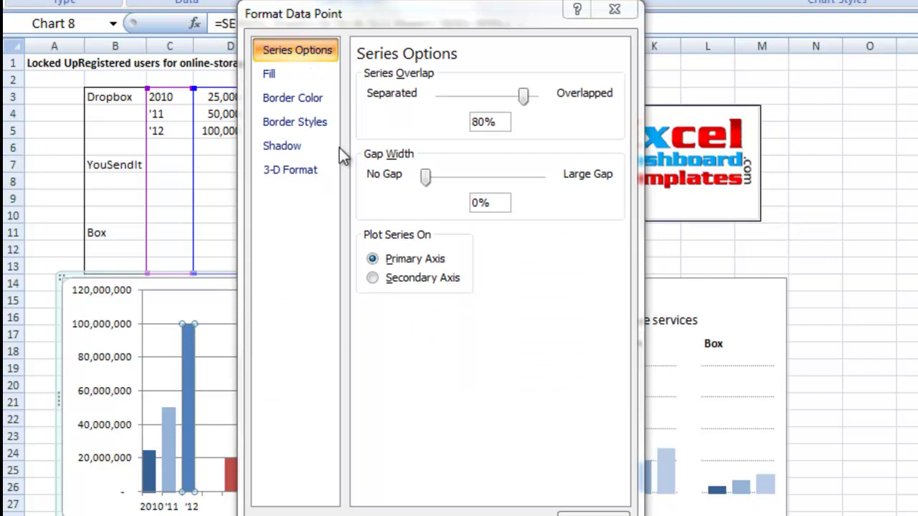
pyautogui.click(308, 77)
pyautogui.click(362, 96)
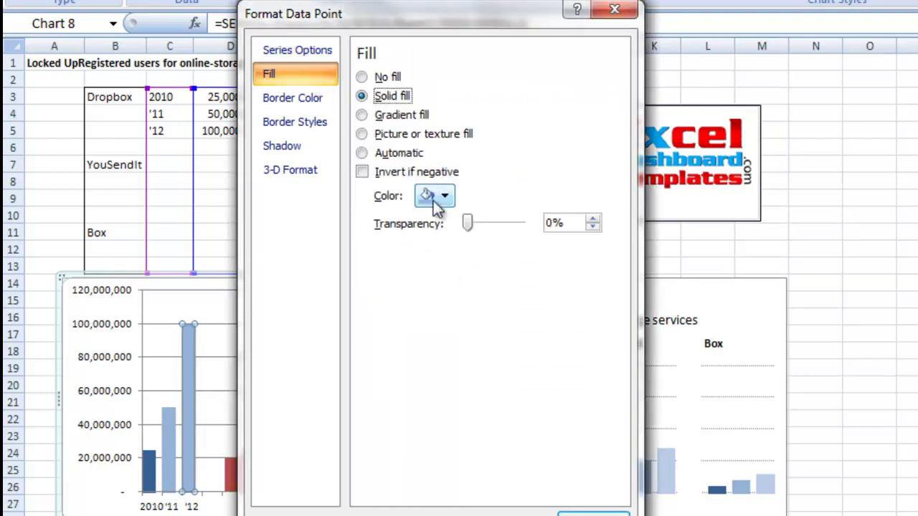
pyautogui.click(443, 197)
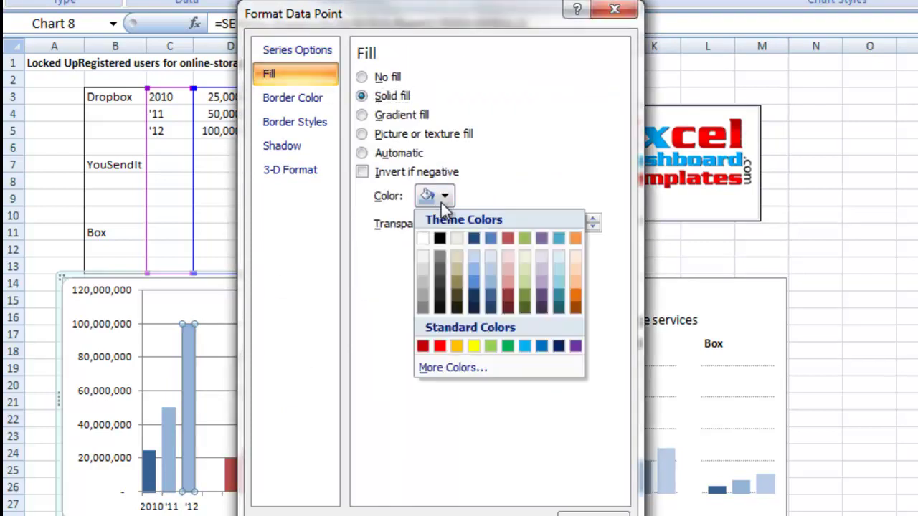
pyautogui.click(494, 272)
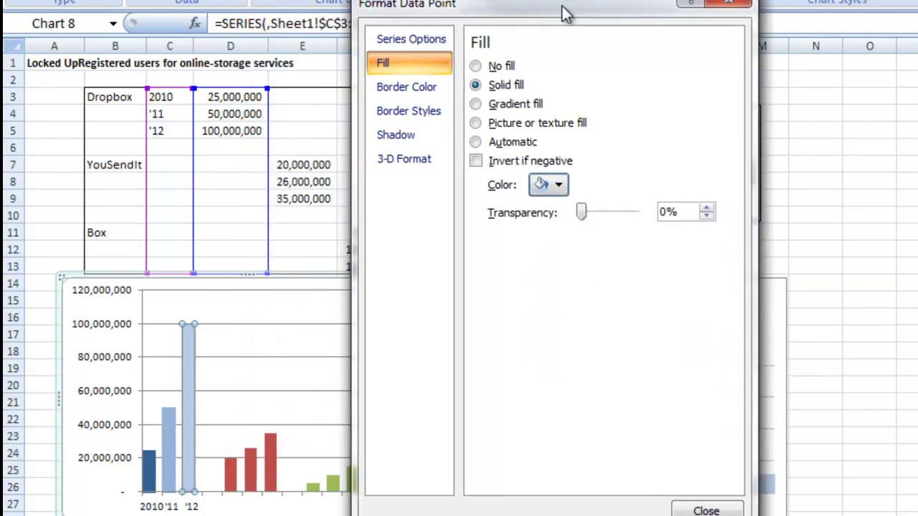
# - Recolour the Dropbox 2010 bar dark red
pyautogui.moveTo(565, 8); pyautogui.dragTo(570, 11)
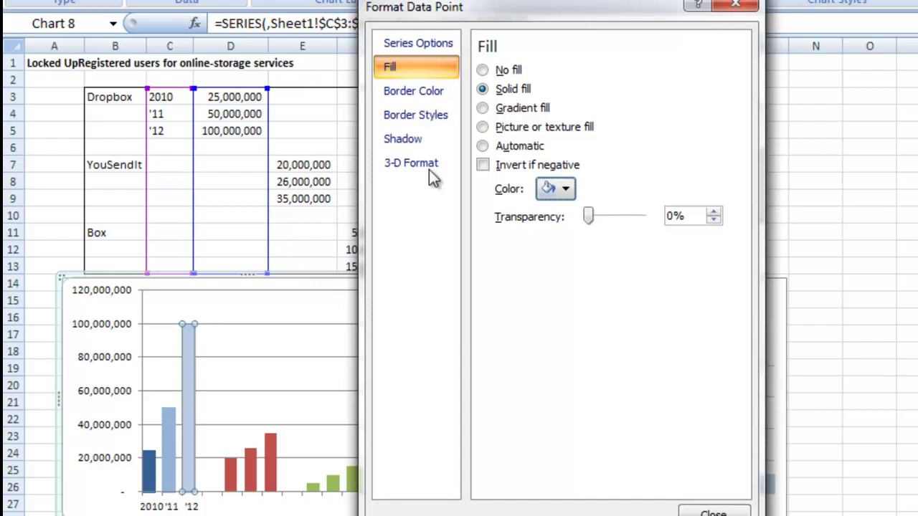
pyautogui.click(144, 479)
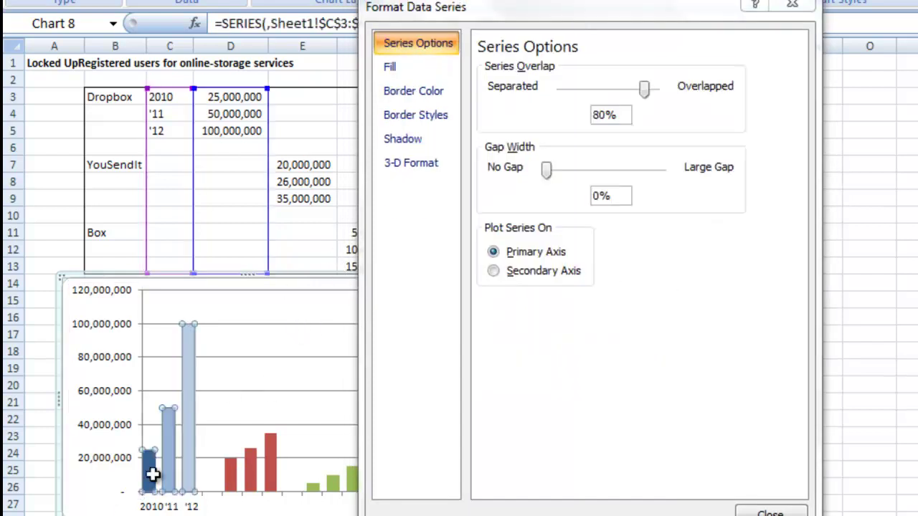
pyautogui.click(150, 475)
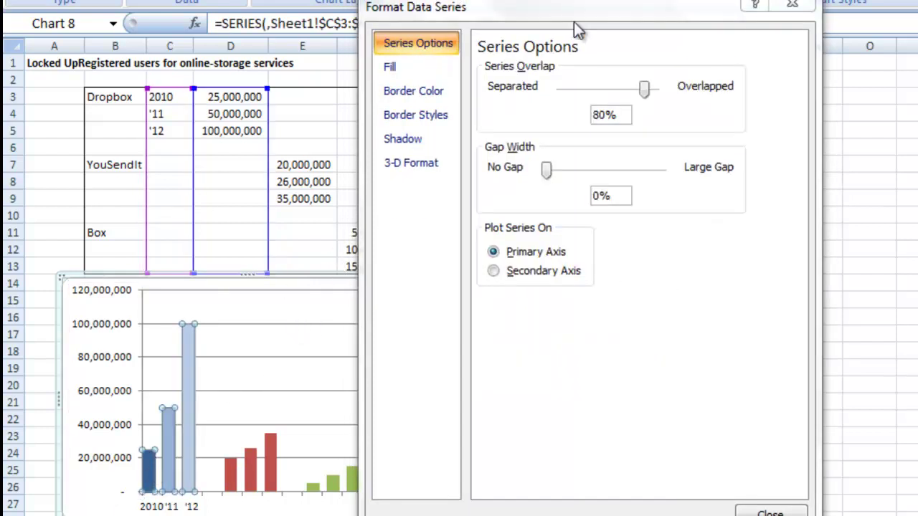
pyautogui.click(152, 478)
pyautogui.click(410, 81)
pyautogui.click(412, 70)
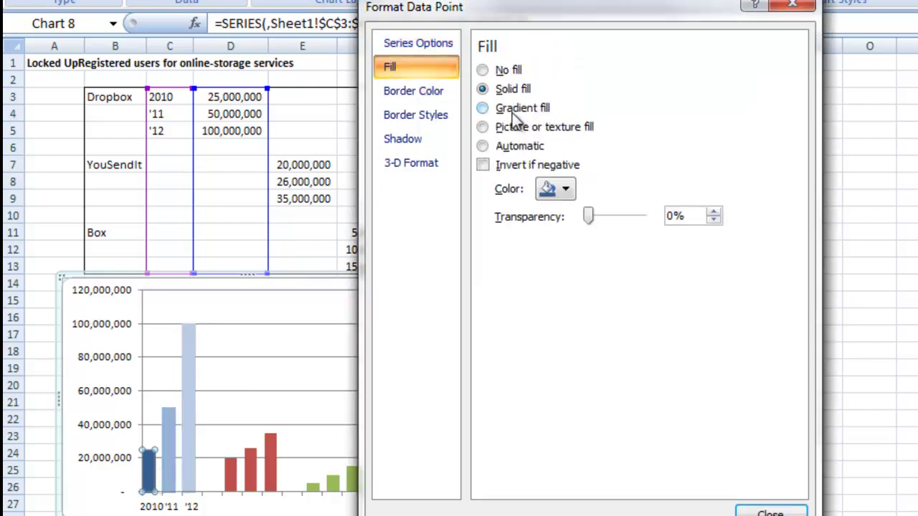
pyautogui.click(548, 190)
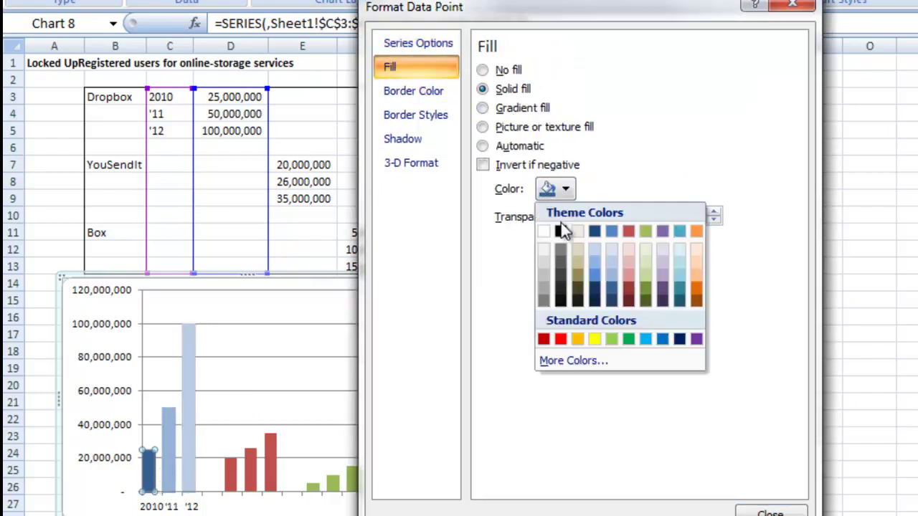
pyautogui.click(628, 292)
# - Recolour the Dropbox '11 bar light red and the '12 bar a paler red
pyautogui.click(170, 455)
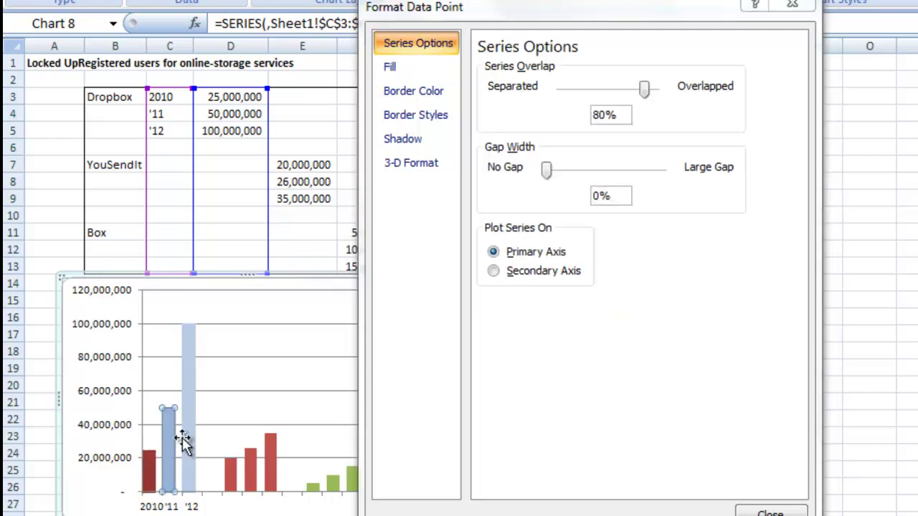
pyautogui.click(456, 67)
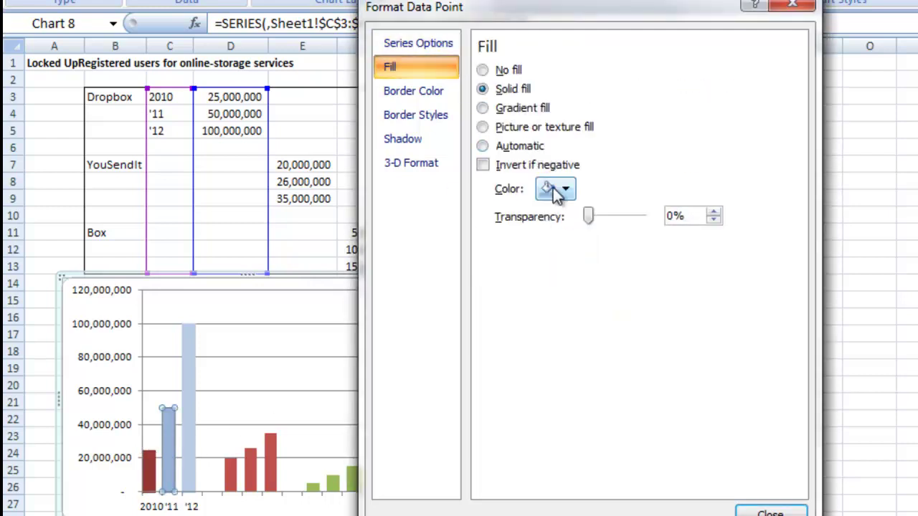
pyautogui.click(557, 190)
pyautogui.click(627, 278)
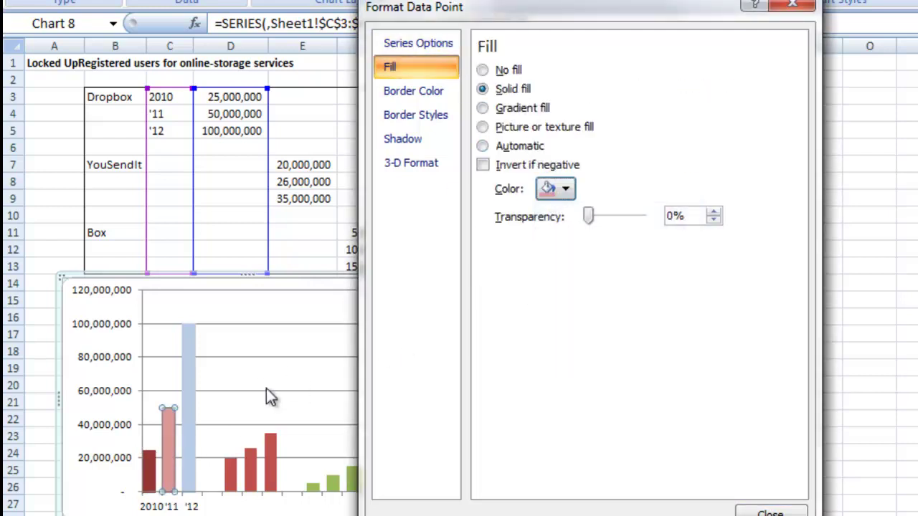
pyautogui.click(184, 414)
pyautogui.click(430, 69)
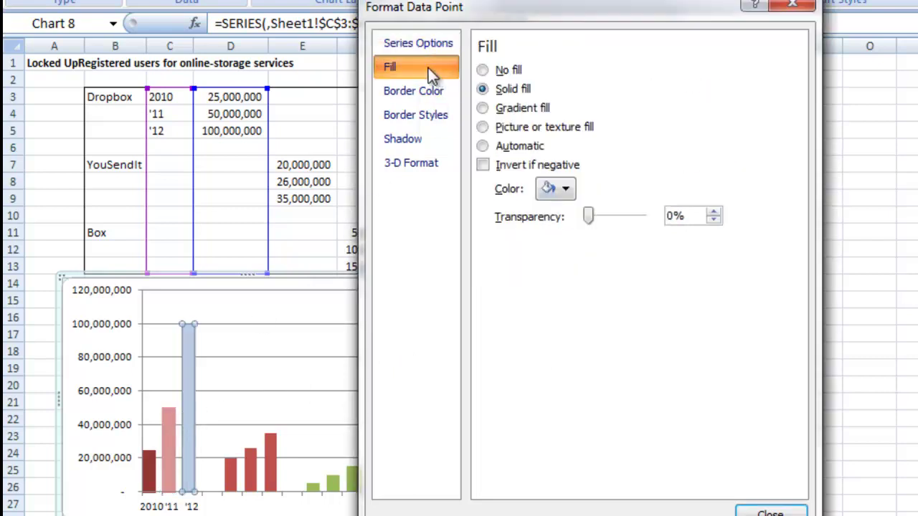
pyautogui.click(565, 188)
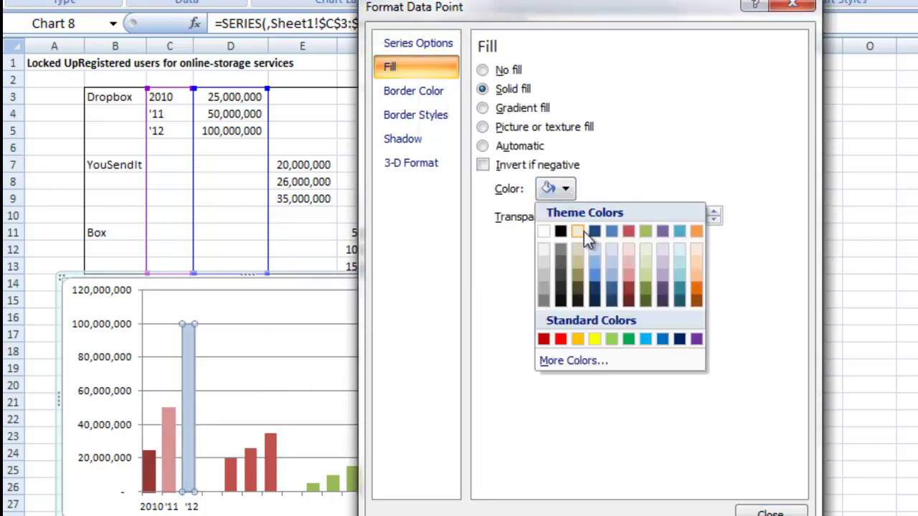
pyautogui.click(621, 269)
# - Give the first YouSendIt bar a dark blue solid fill
pyautogui.moveTo(486, 20); pyautogui.dragTo(450, 23)
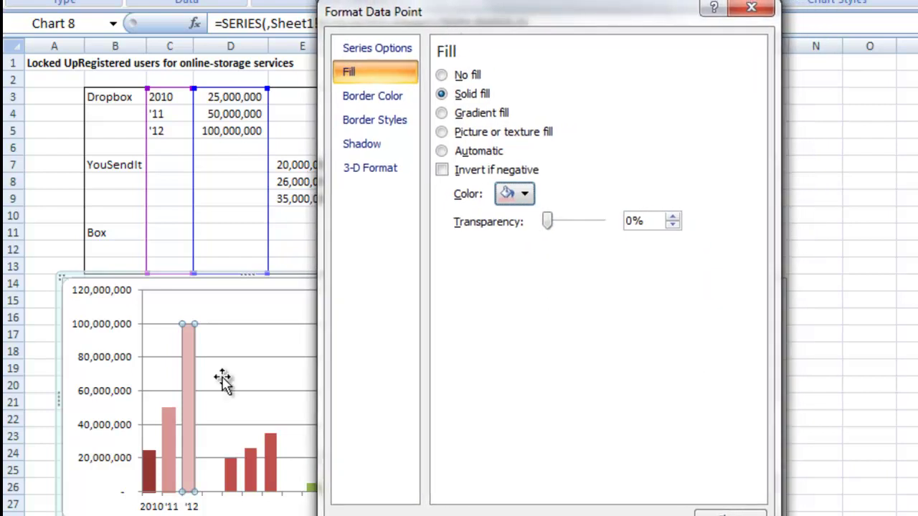
pyautogui.click(231, 475)
pyautogui.click(233, 474)
pyautogui.click(362, 72)
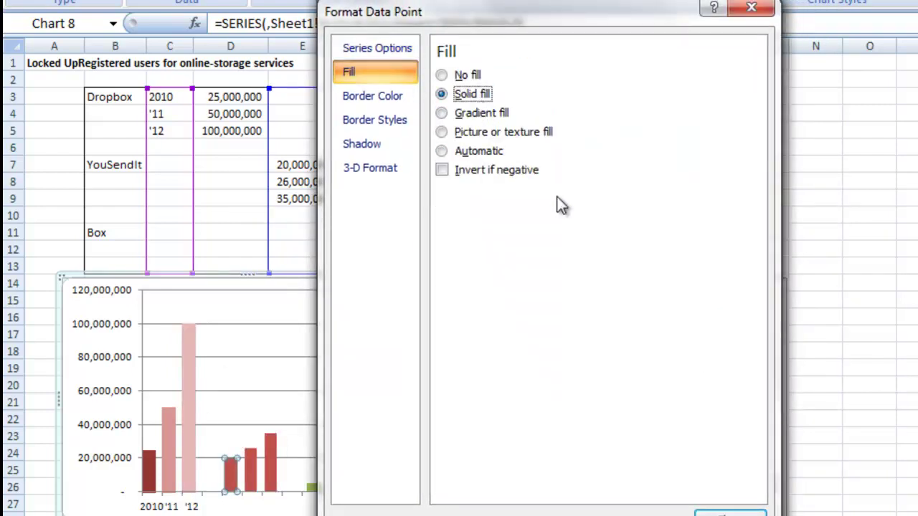
pyautogui.click(472, 95)
pyautogui.click(526, 194)
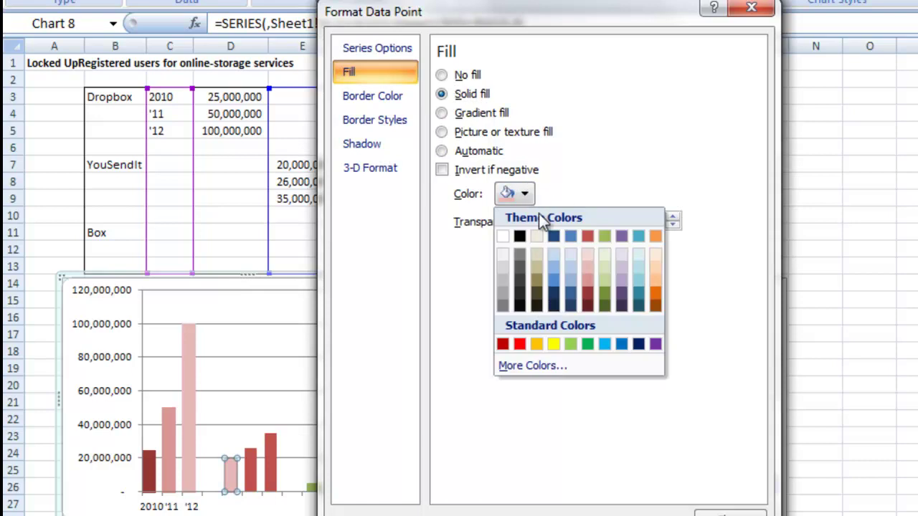
pyautogui.click(571, 292)
# - Fill the second and third YouSendIt bars light blue and paler blue
pyautogui.click(251, 478)
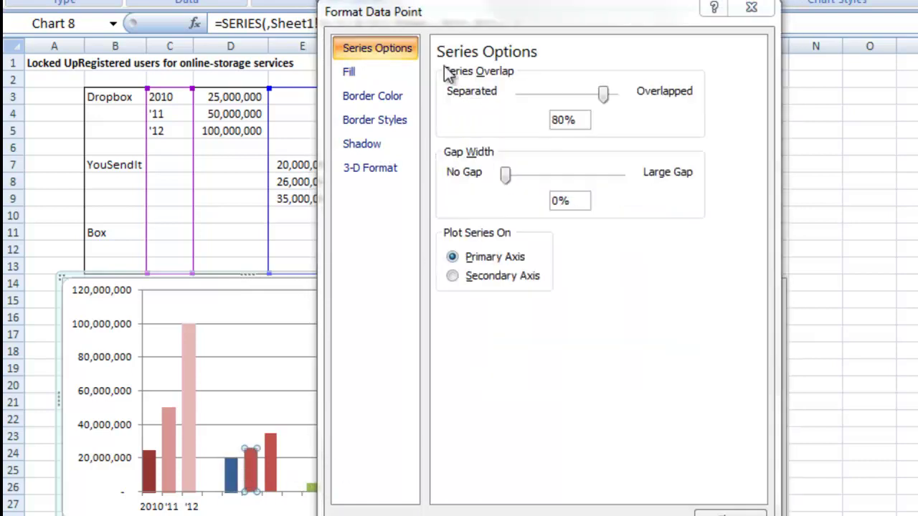
pyautogui.click(387, 72)
pyautogui.click(441, 94)
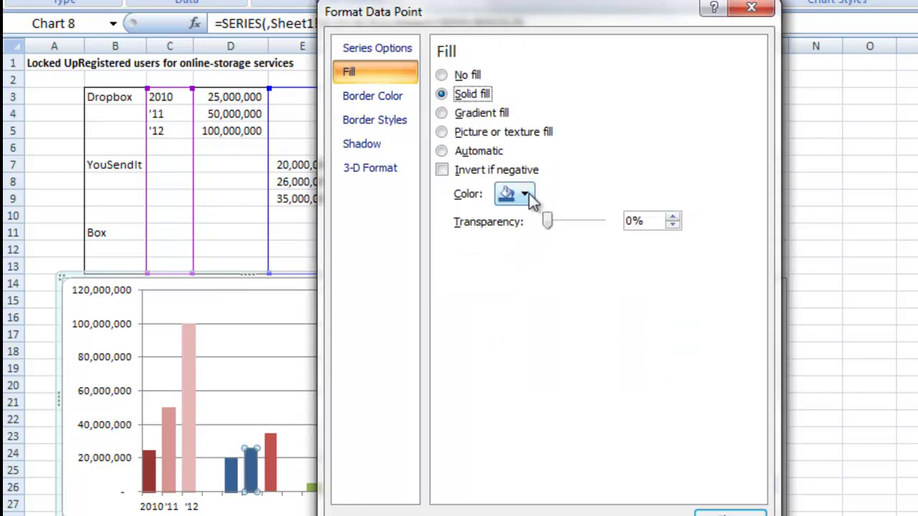
pyautogui.click(525, 194)
pyautogui.click(566, 281)
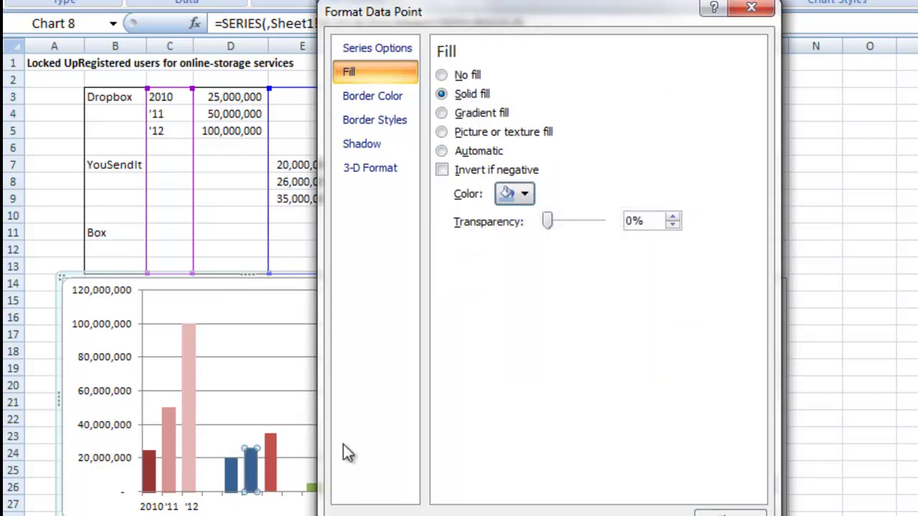
pyautogui.click(274, 457)
pyautogui.click(398, 73)
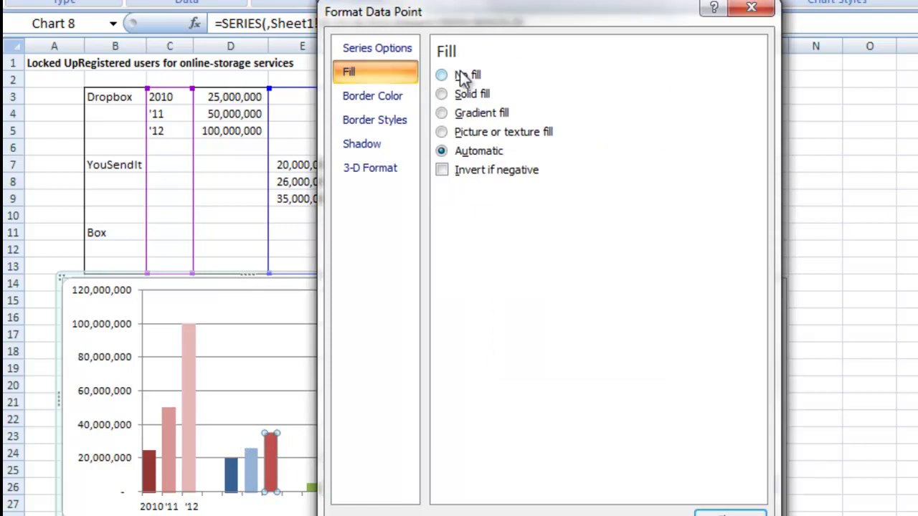
pyautogui.click(372, 32)
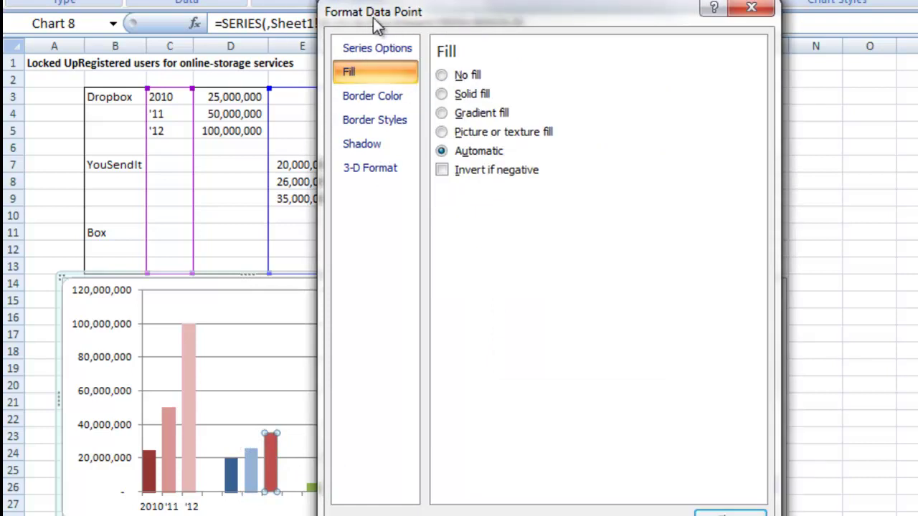
pyautogui.click(462, 94)
pyautogui.click(522, 195)
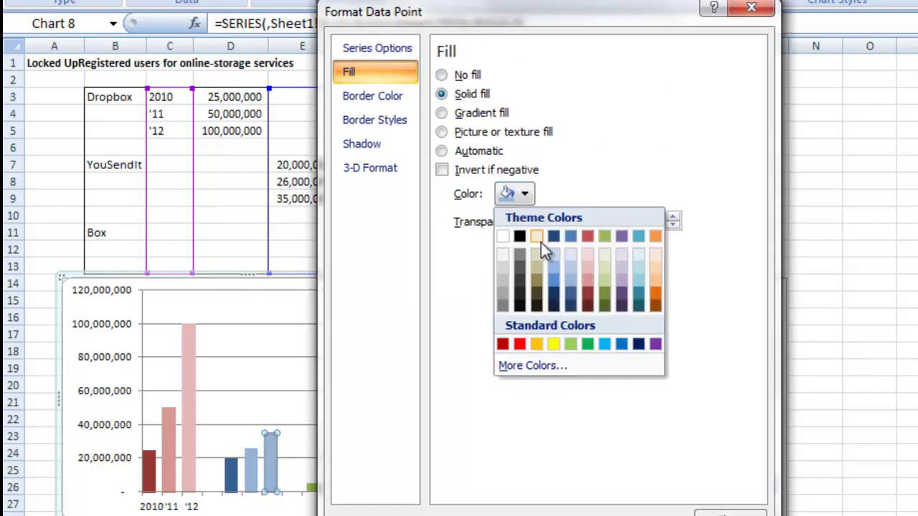
pyautogui.click(566, 275)
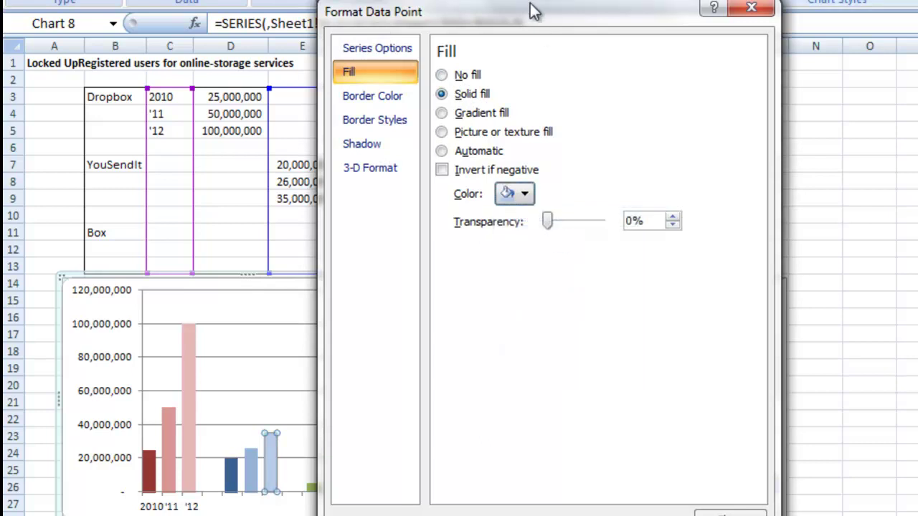
# - Give the last Box bar a solid fill and the middle Box bar a lighter blue
pyautogui.moveTo(540, 18); pyautogui.dragTo(607, 11)
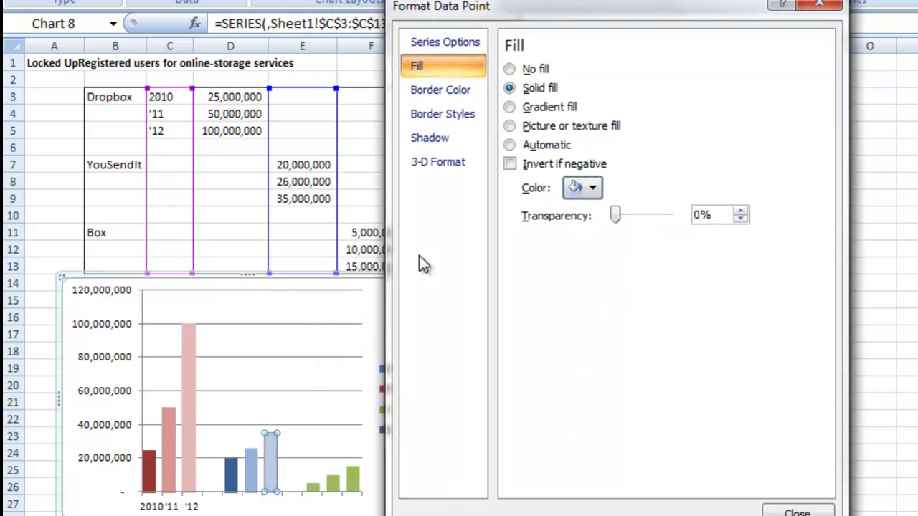
pyautogui.click(356, 484)
pyautogui.click(356, 484)
pyautogui.click(451, 68)
pyautogui.click(532, 87)
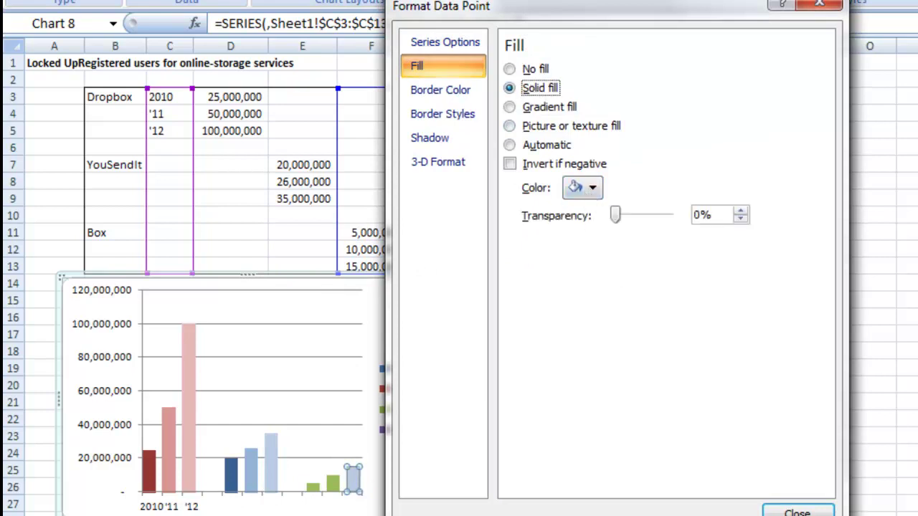
pyautogui.click(333, 486)
pyautogui.click(332, 486)
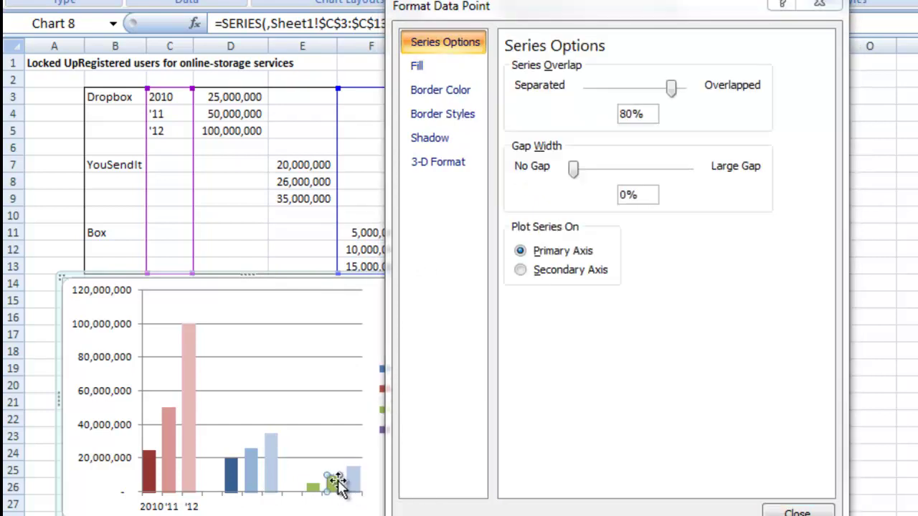
pyautogui.click(444, 66)
pyautogui.click(510, 88)
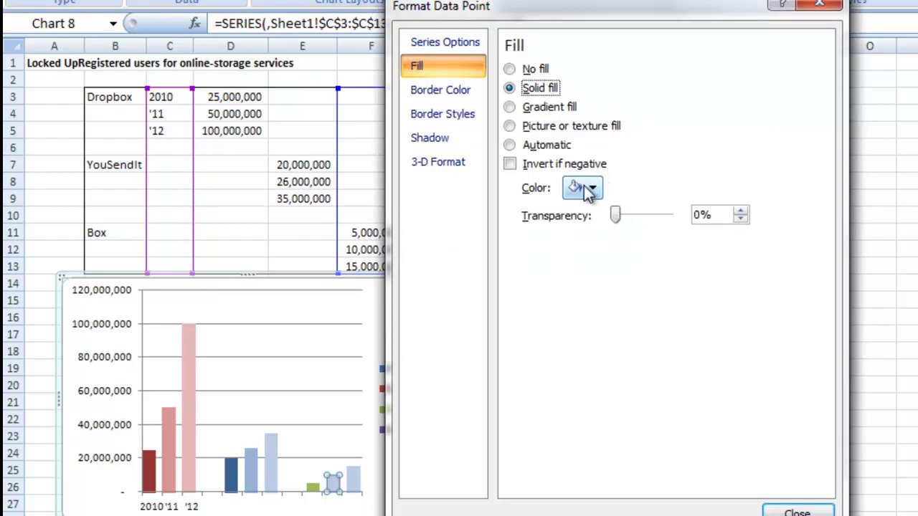
pyautogui.click(584, 188)
pyautogui.click(637, 270)
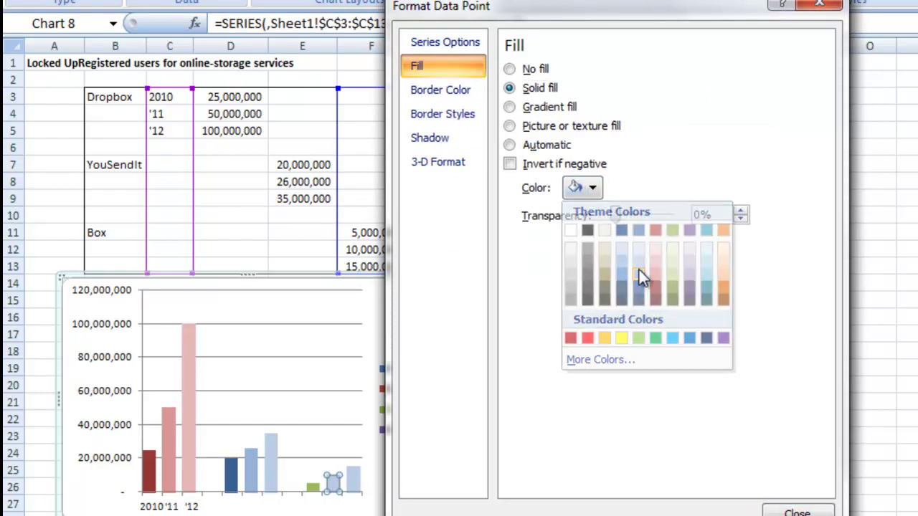
# - Colour the first Box bar dark blue, undoing the accidental invert-if-negative setting
pyautogui.click(319, 490)
pyautogui.click(313, 487)
pyautogui.click(452, 70)
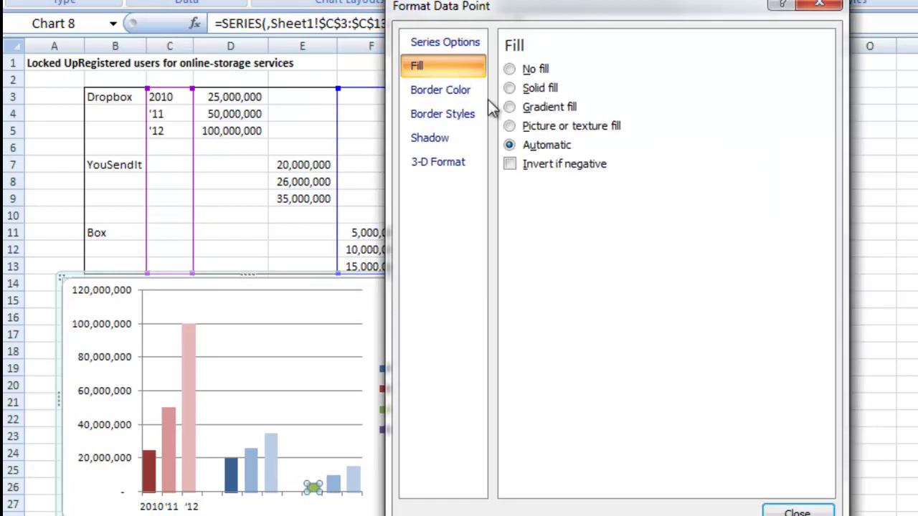
pyautogui.click(584, 164)
pyautogui.click(583, 186)
pyautogui.click(580, 165)
pyautogui.click(582, 187)
pyautogui.click(641, 288)
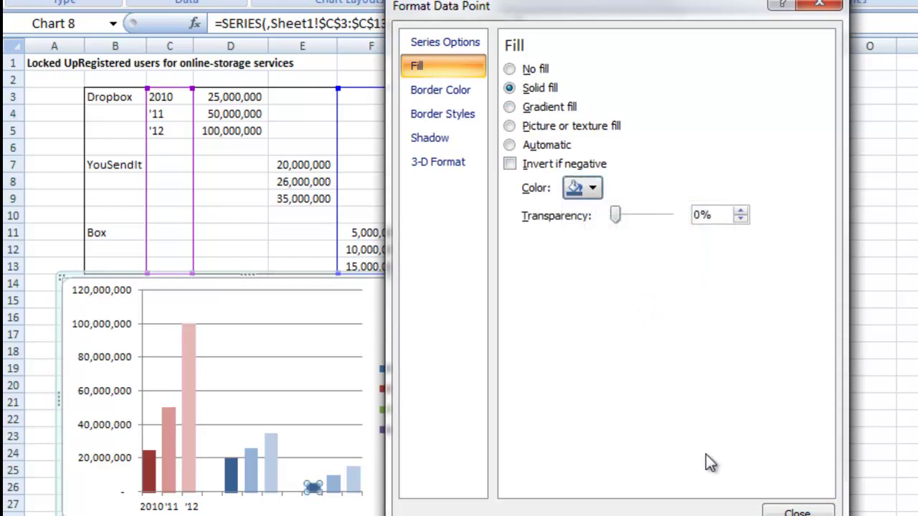
pyautogui.click(795, 512)
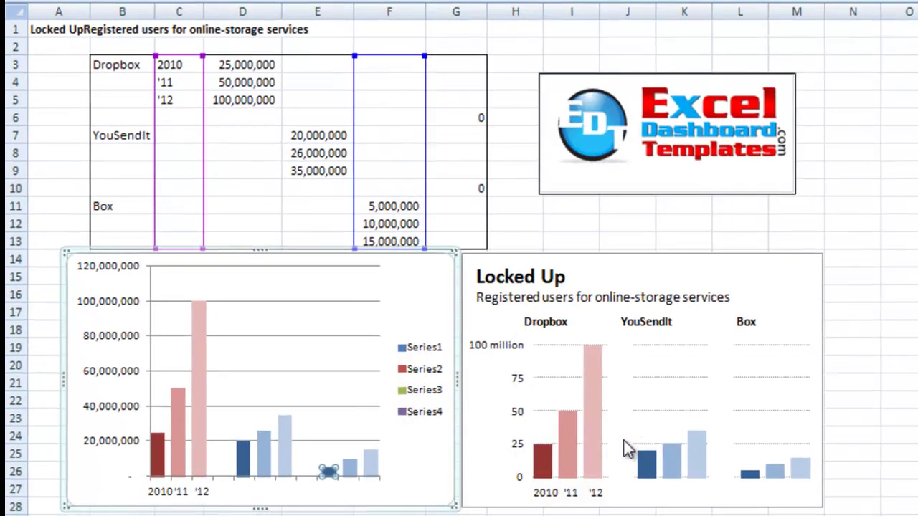
# - Select the left chart's vertical value axis and open its Format Axis settings
pyautogui.click(436, 311)
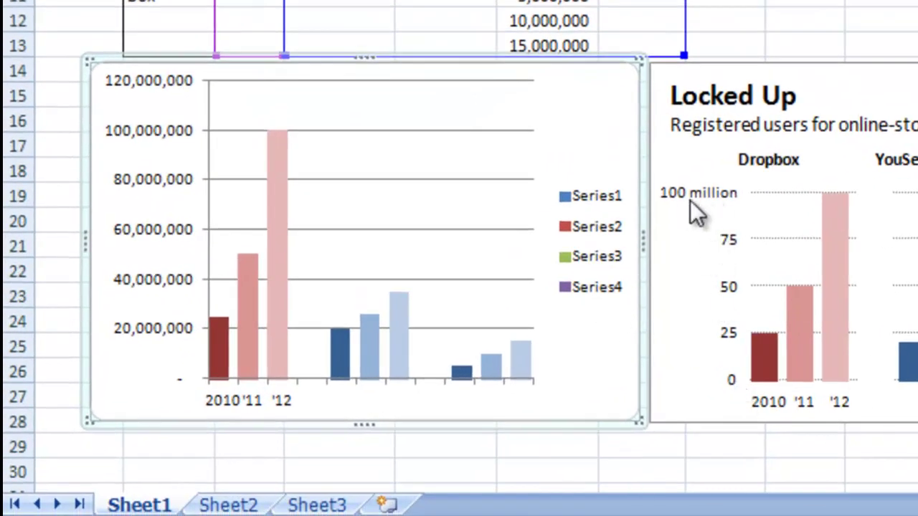
pyautogui.click(149, 133)
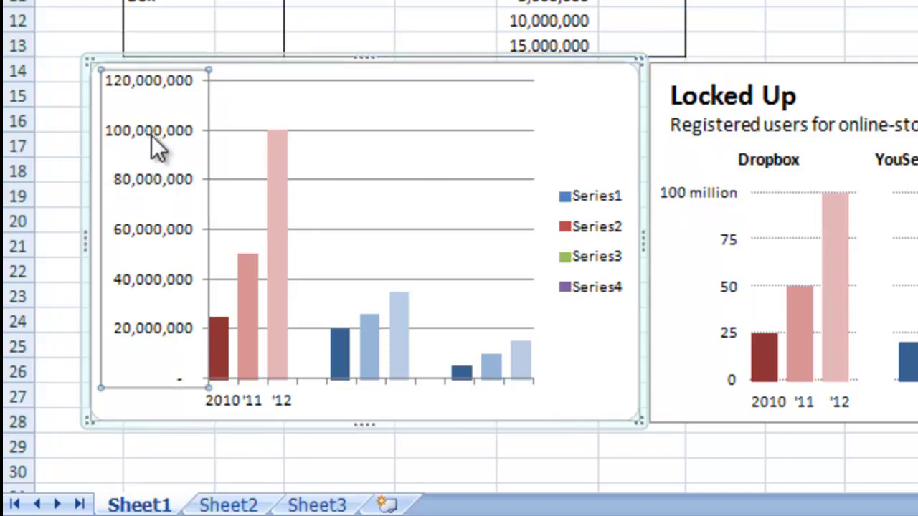
pyautogui.rightClick(154, 143)
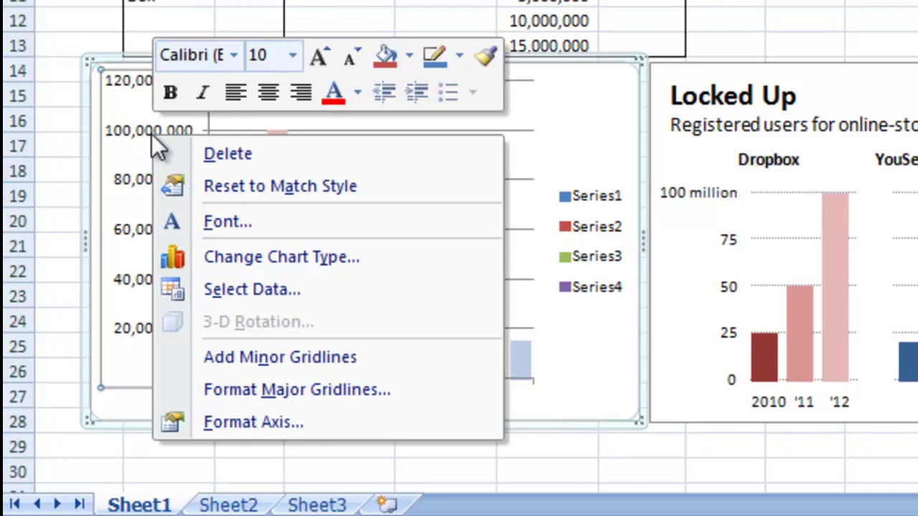
pyautogui.click(278, 420)
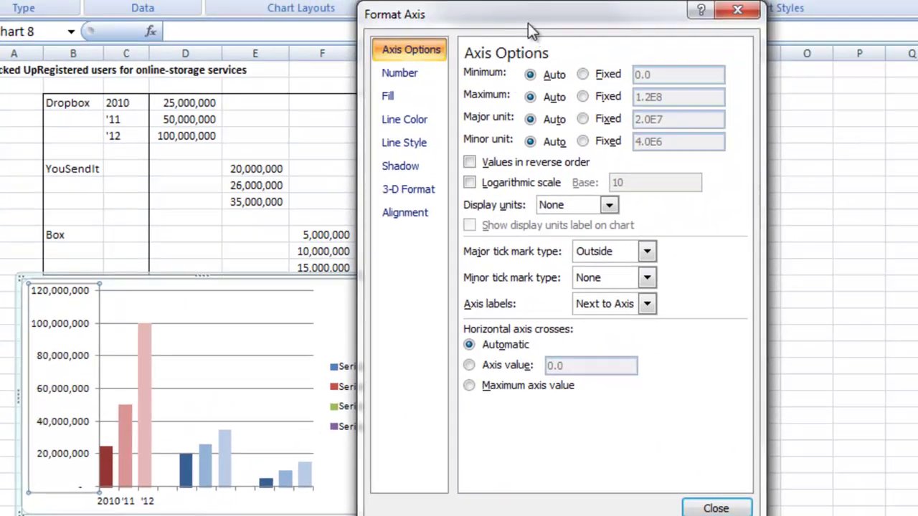
# - Fix the value axis minimum at 0 and maximum at 1.05E8
pyautogui.moveTo(530, 30); pyautogui.dragTo(314, 57)
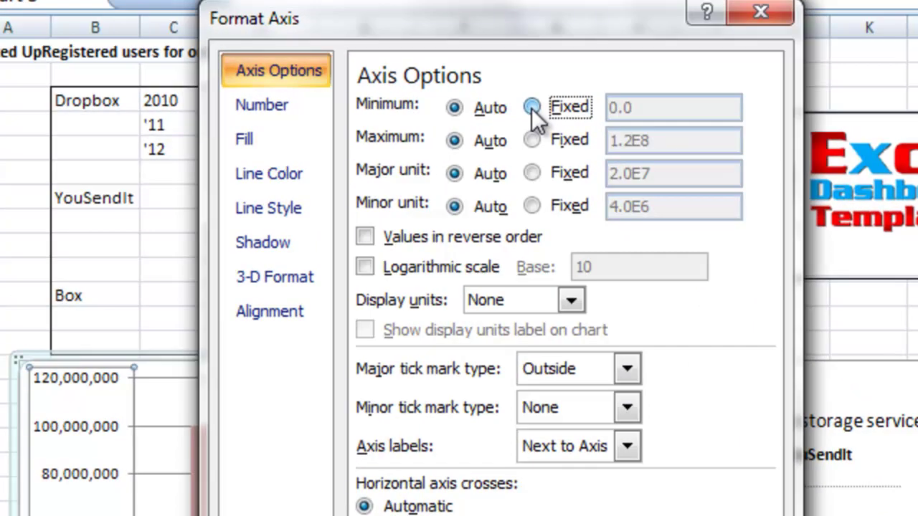
pyautogui.click(368, 107)
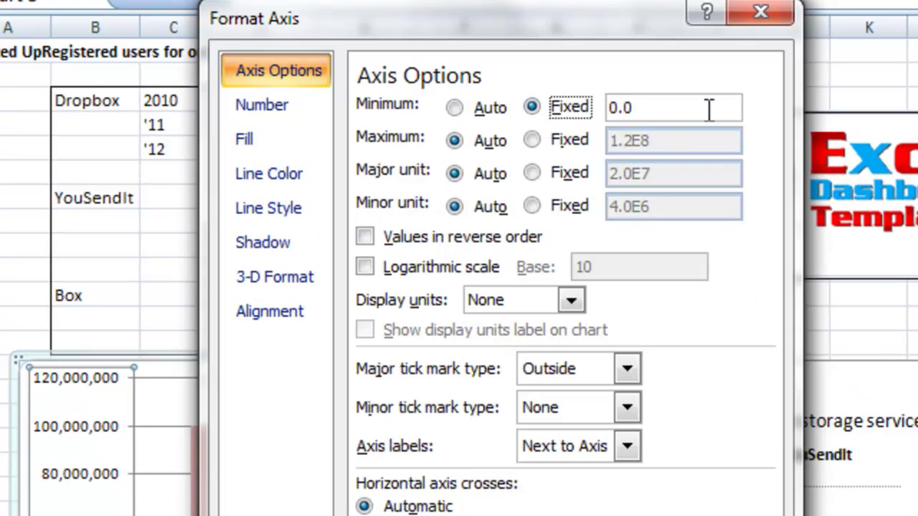
pyautogui.click(549, 139)
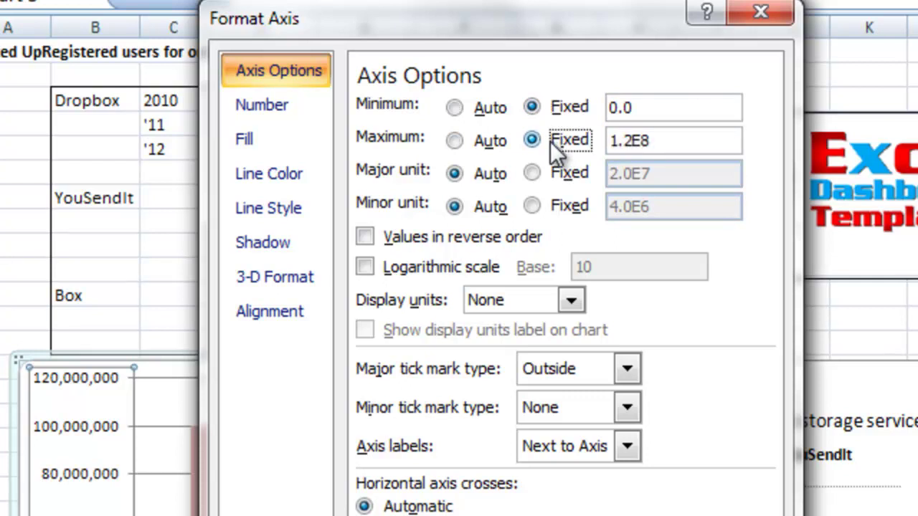
pyautogui.moveTo(657, 143); pyautogui.dragTo(626, 143)
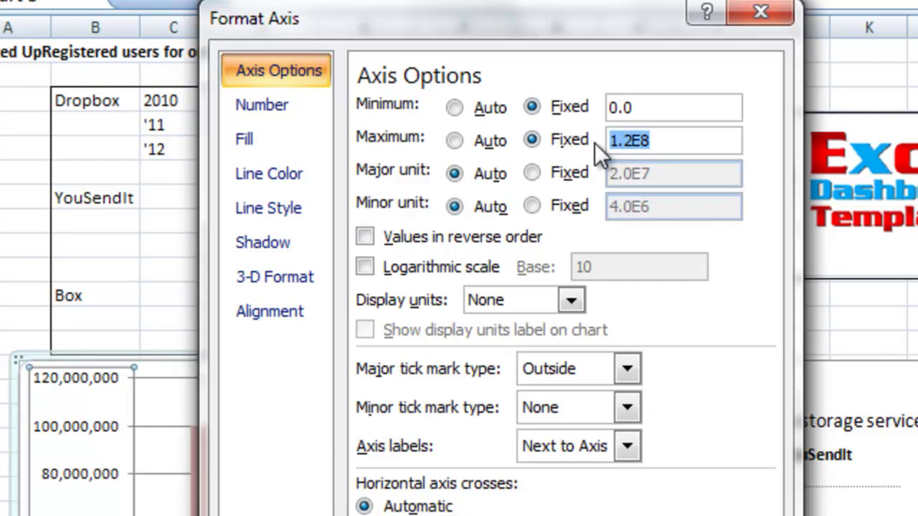
pyautogui.click(634, 141)
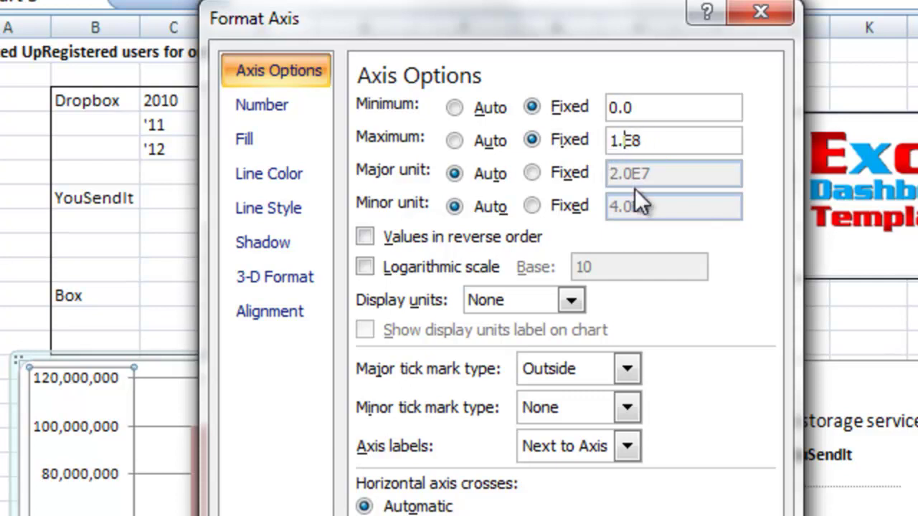
pyautogui.press('BackSpace')
pyautogui.write('05')
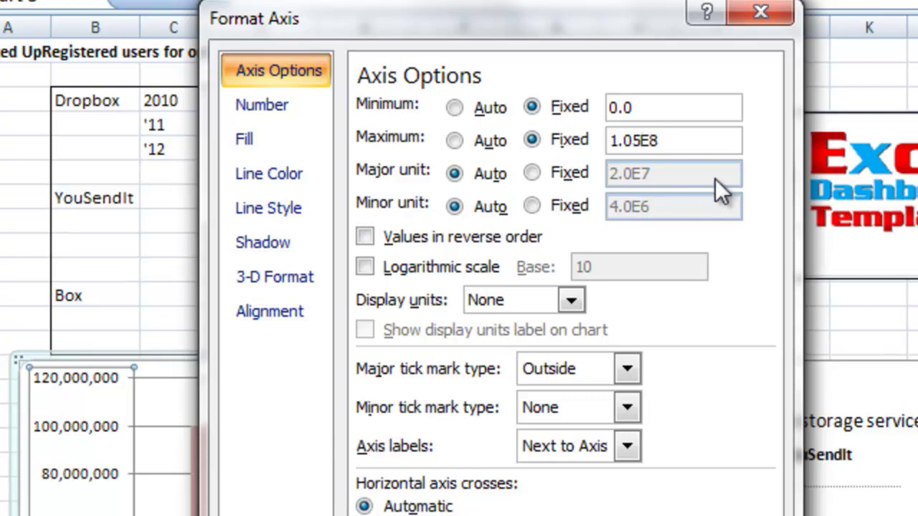
pyautogui.click(697, 136)
pyautogui.write('7')
pyautogui.click(557, 173)
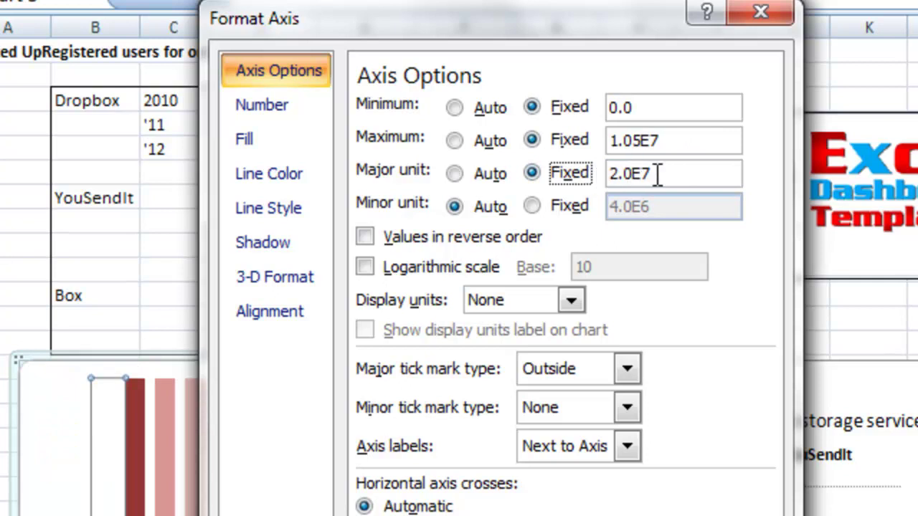
pyautogui.click(675, 148)
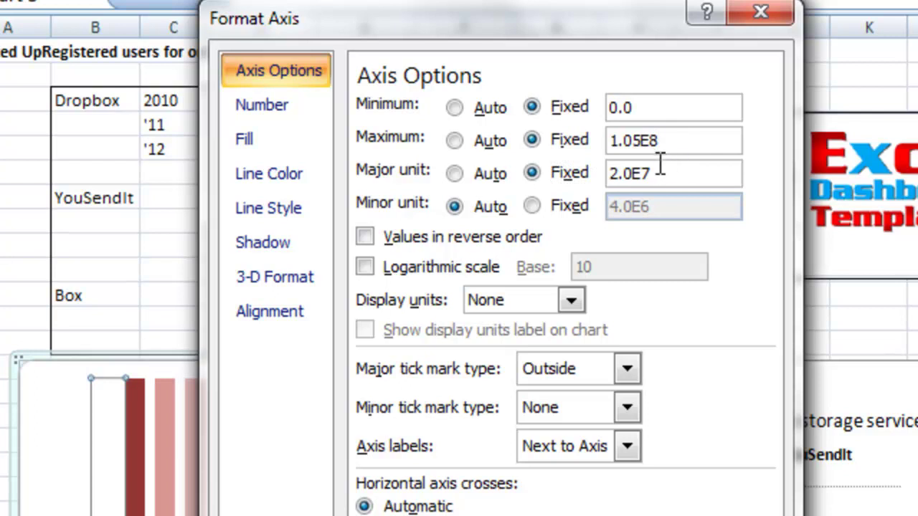
# - Set the major unit to 2.5E7 and the major tick marks to None
pyautogui.click(661, 172)
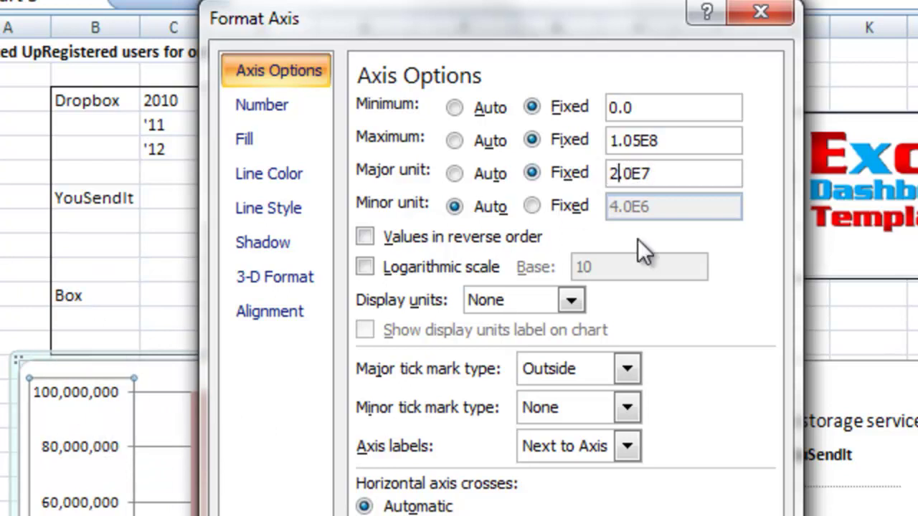
pyautogui.press('Right')
pyautogui.press('Delete')
pyautogui.write('5')
pyautogui.click(676, 138)
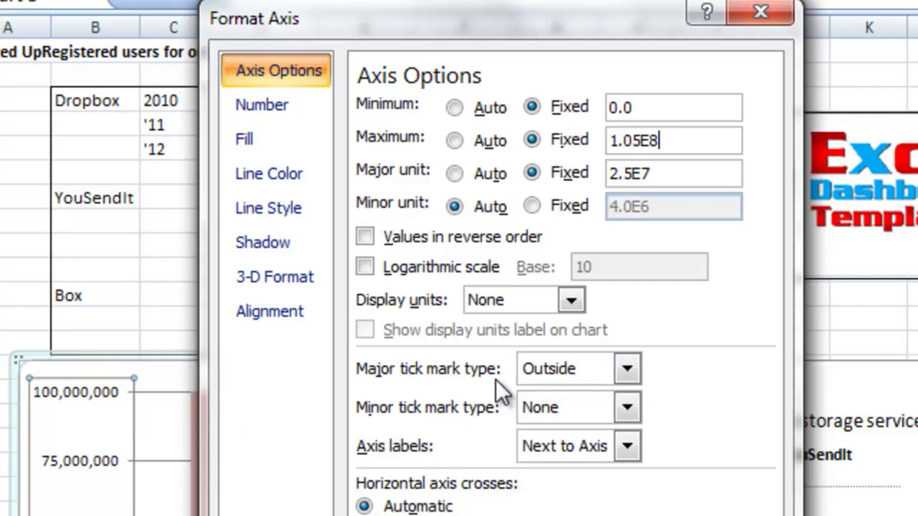
pyautogui.click(533, 372)
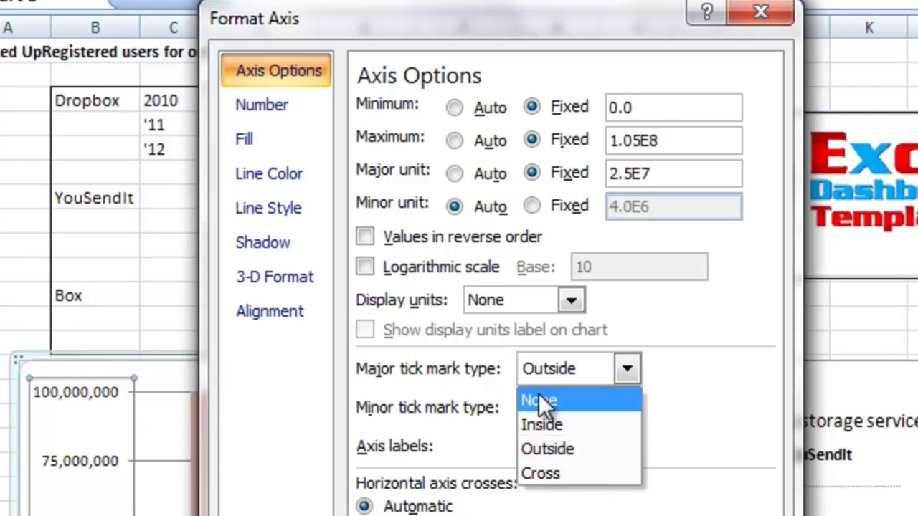
pyautogui.click(539, 396)
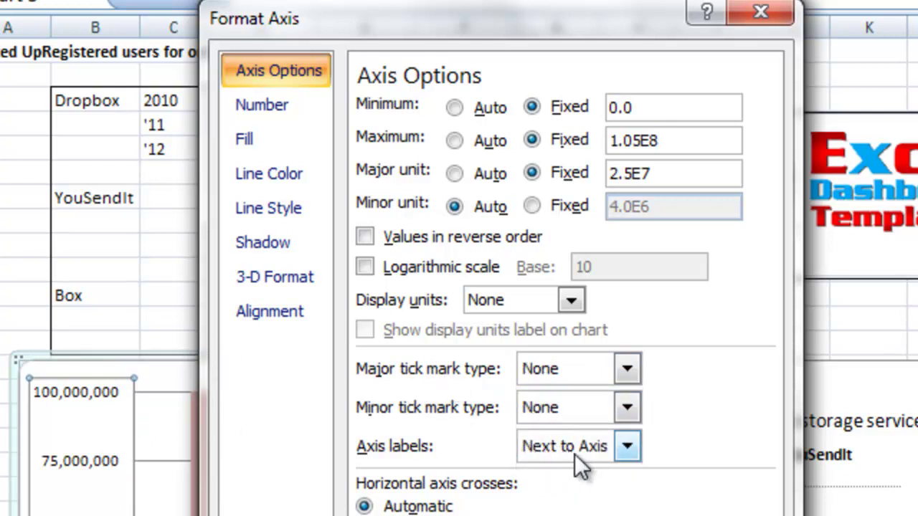
# - Apply the custom number format [>=100000000]0,," million";0,, to the value axis and close
pyautogui.click(279, 113)
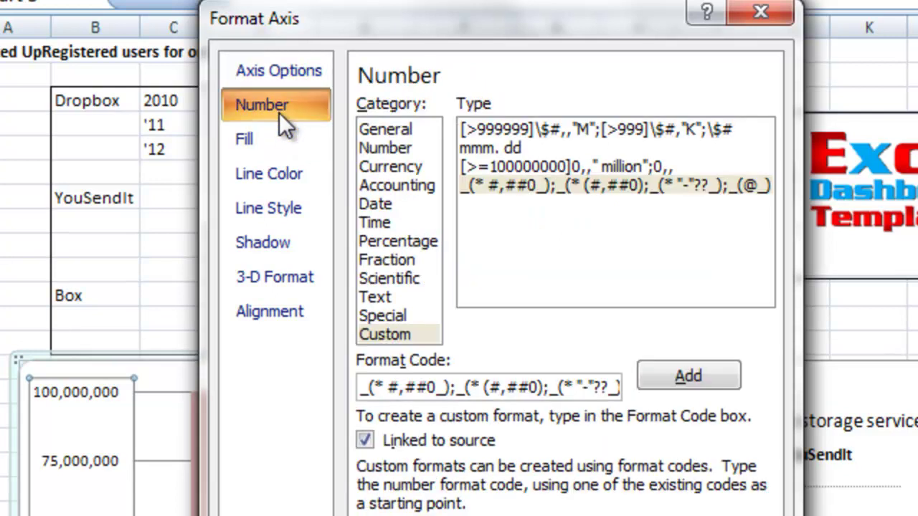
pyautogui.click(479, 165)
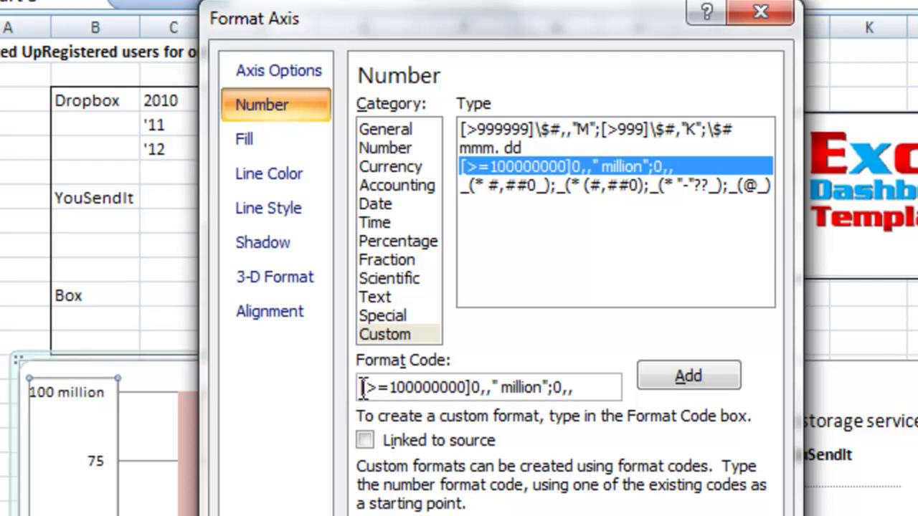
pyautogui.moveTo(358, 388); pyautogui.dragTo(473, 386)
pyautogui.click(474, 387)
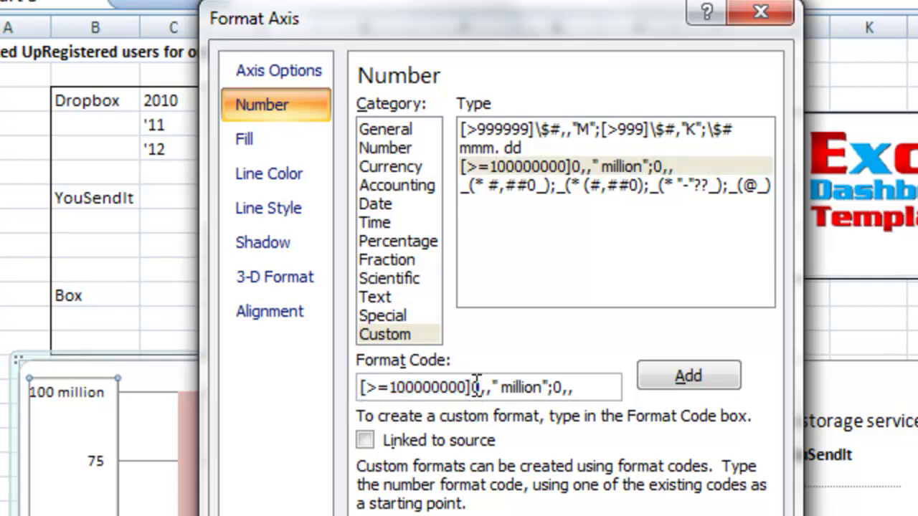
pyautogui.moveTo(474, 387); pyautogui.dragTo(484, 387)
pyautogui.click(480, 387)
pyautogui.moveTo(472, 388); pyautogui.dragTo(556, 394)
pyautogui.click(496, 387)
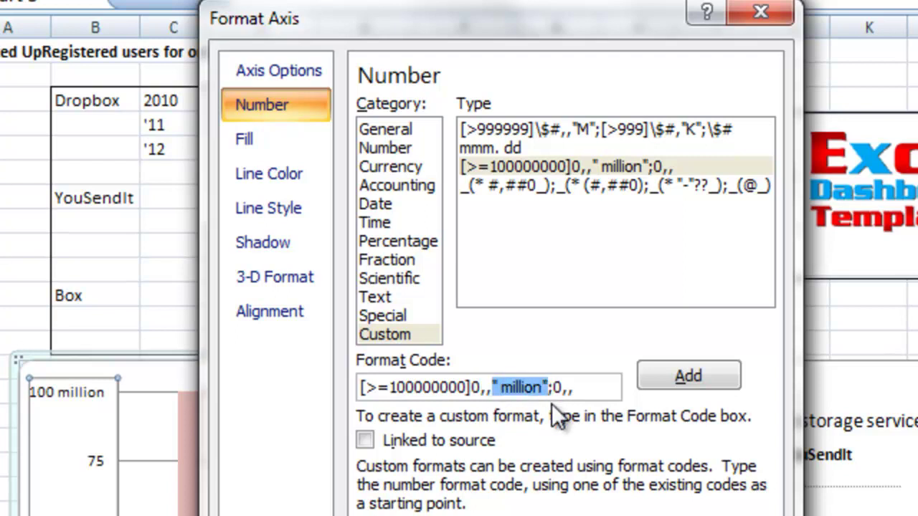
pyautogui.click(556, 387)
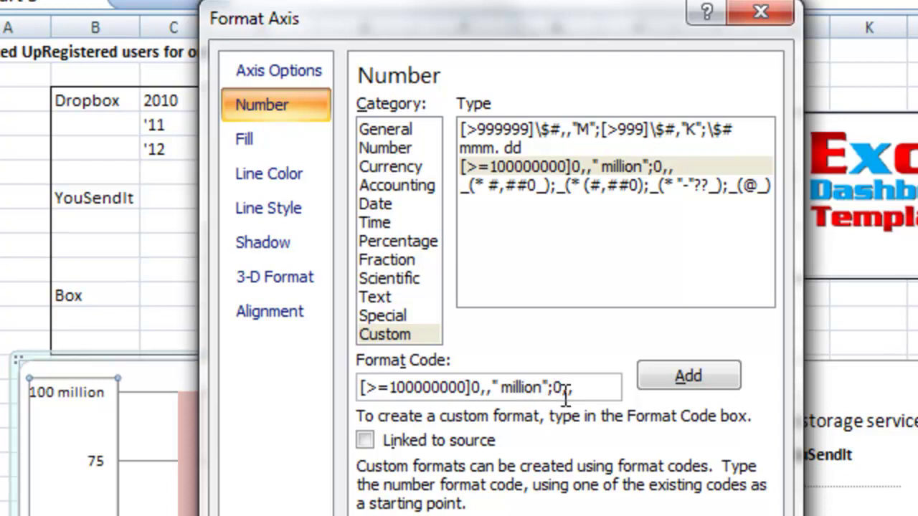
pyautogui.moveTo(552, 388); pyautogui.dragTo(578, 389)
pyautogui.press('Return')
pyautogui.click(352, 436)
# - Set the vertical value axis line colour to No line
pyautogui.click(547, 434)
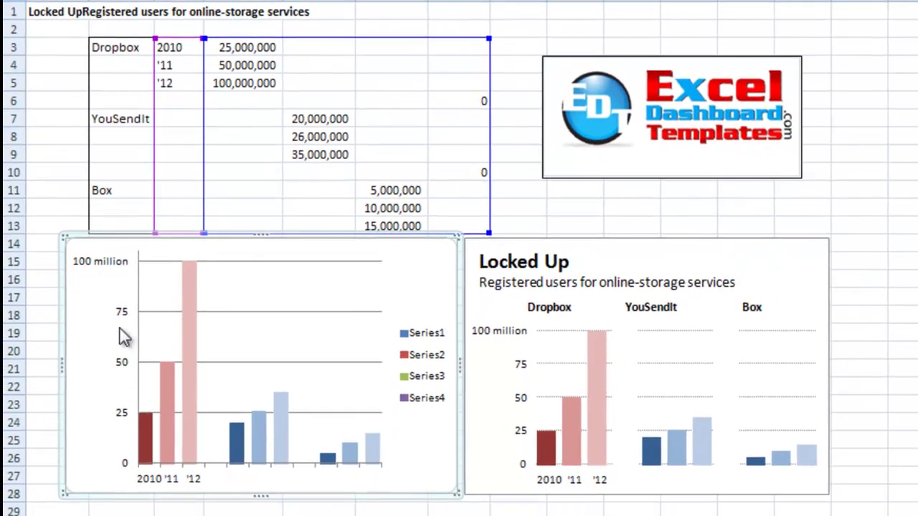
pyautogui.click(120, 319)
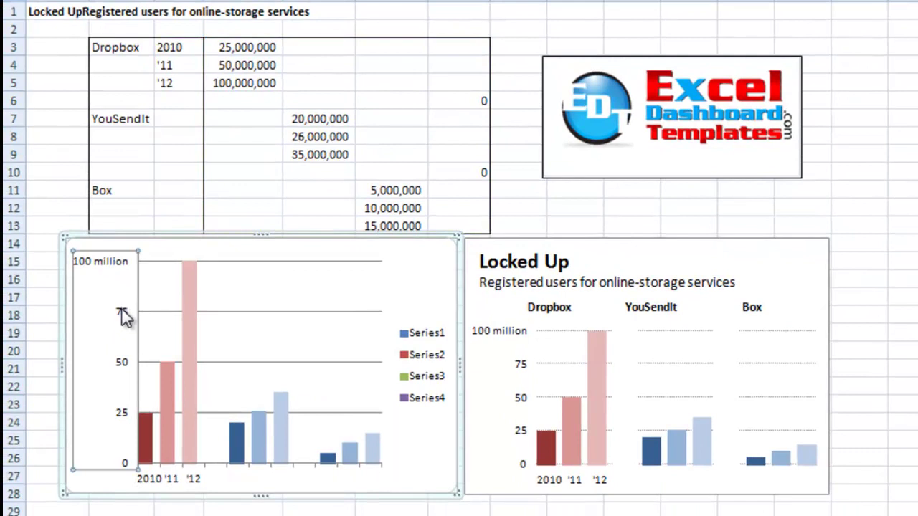
pyautogui.rightClick(121, 311)
pyautogui.click(228, 510)
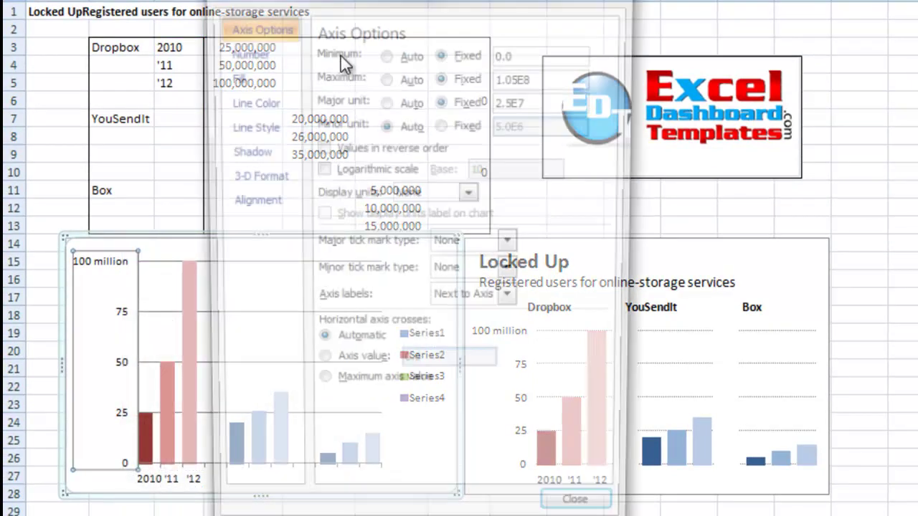
pyautogui.click(249, 93)
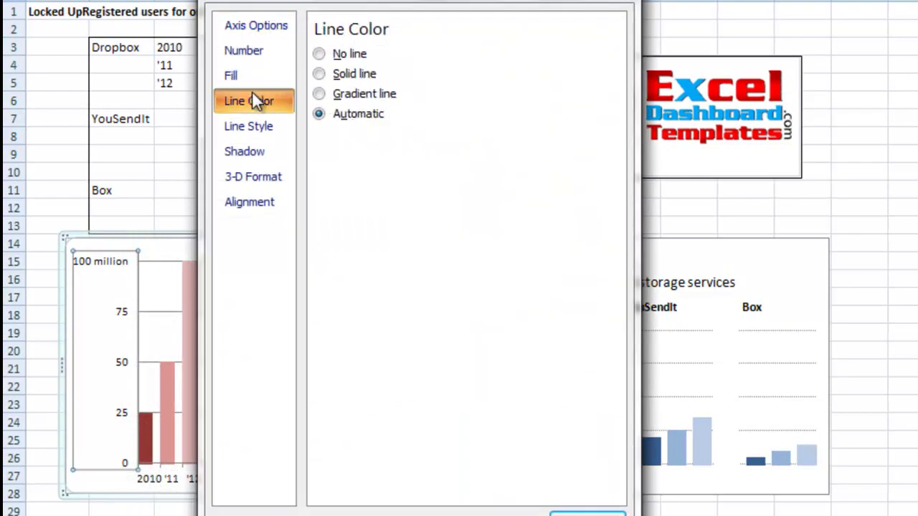
pyautogui.click(332, 55)
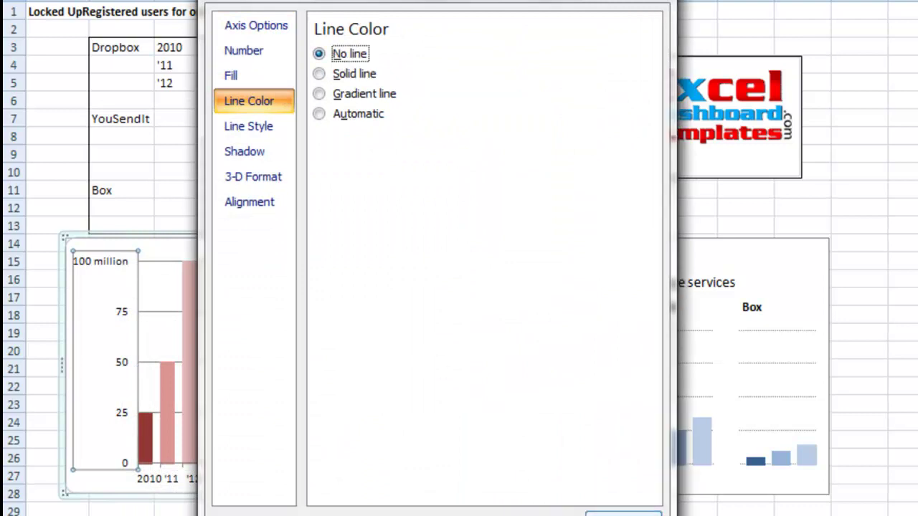
pyautogui.click(624, 513)
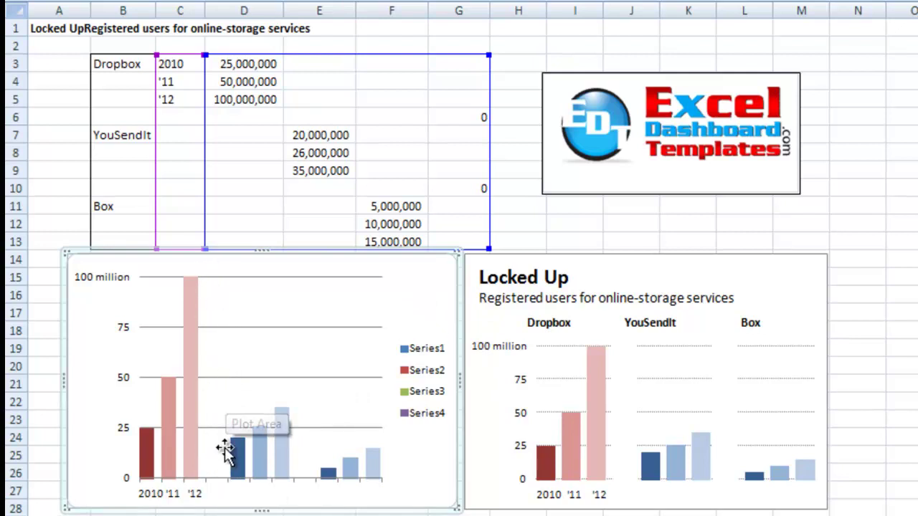
# - Change the left chart's horizontal gridlines to a long-dash line style
pyautogui.click(215, 377)
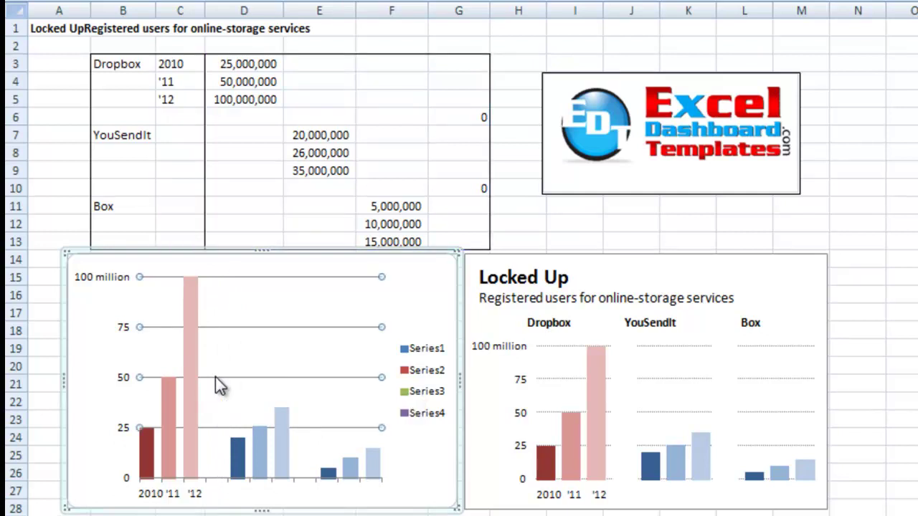
pyautogui.rightClick(215, 376)
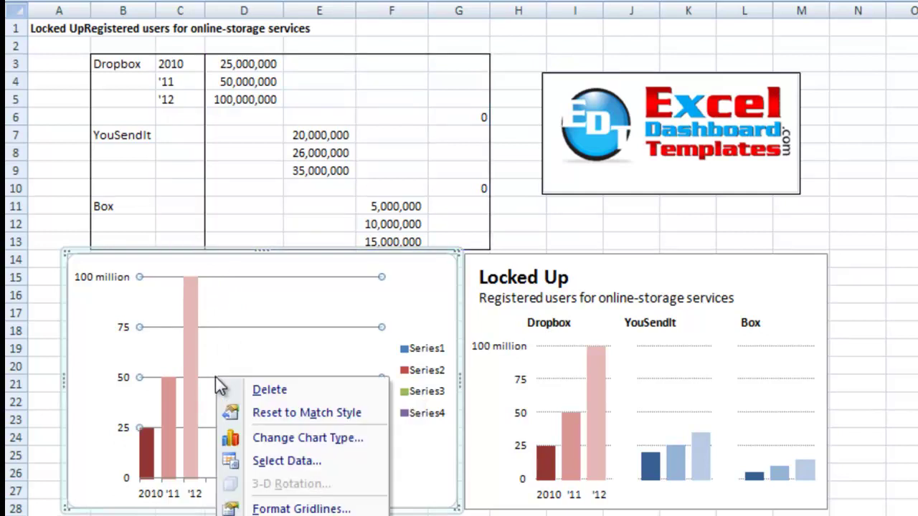
pyautogui.click(301, 514)
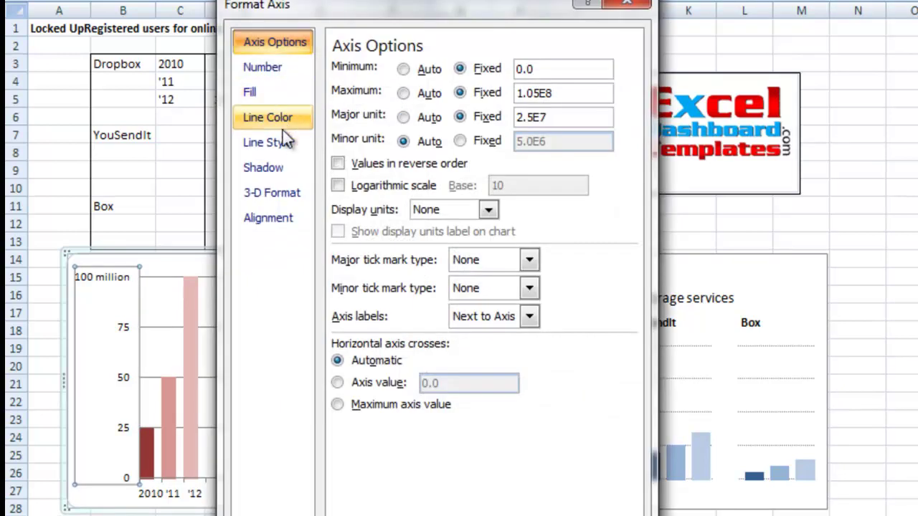
pyautogui.click(286, 144)
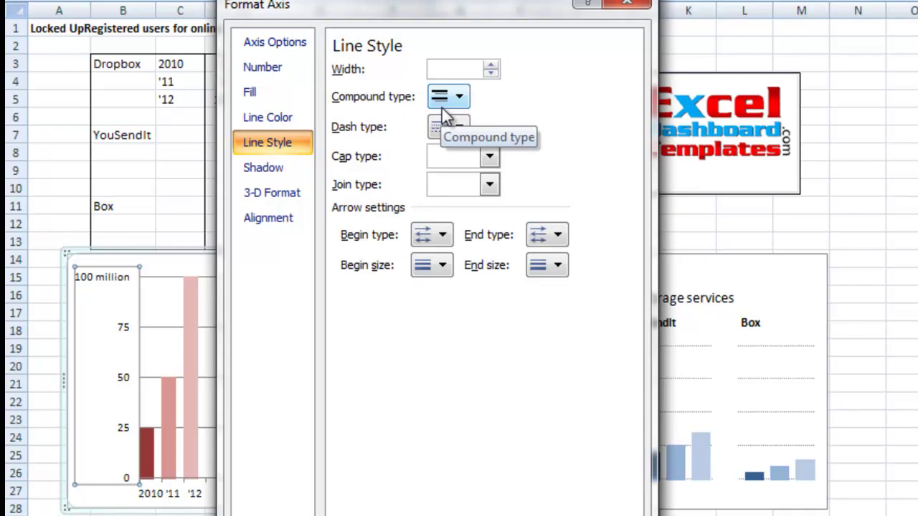
pyautogui.press('Escape')
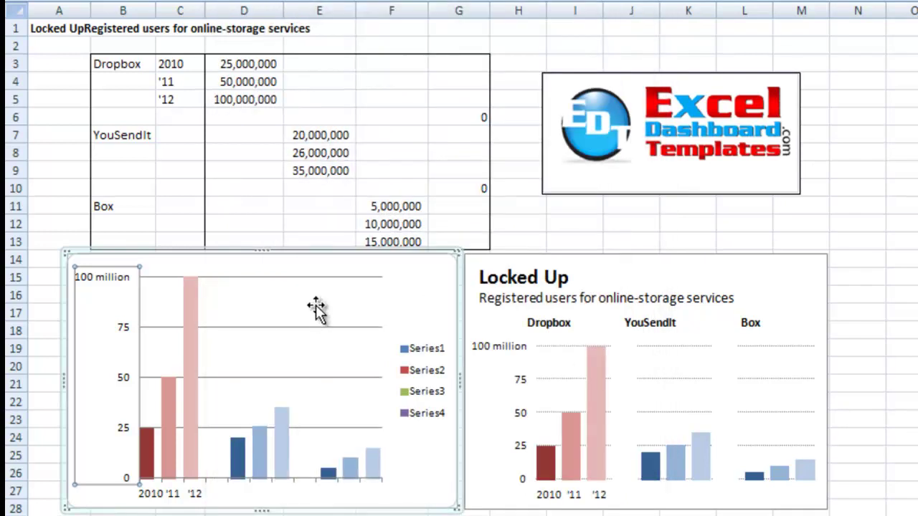
pyautogui.click(313, 328)
pyautogui.rightClick(313, 328)
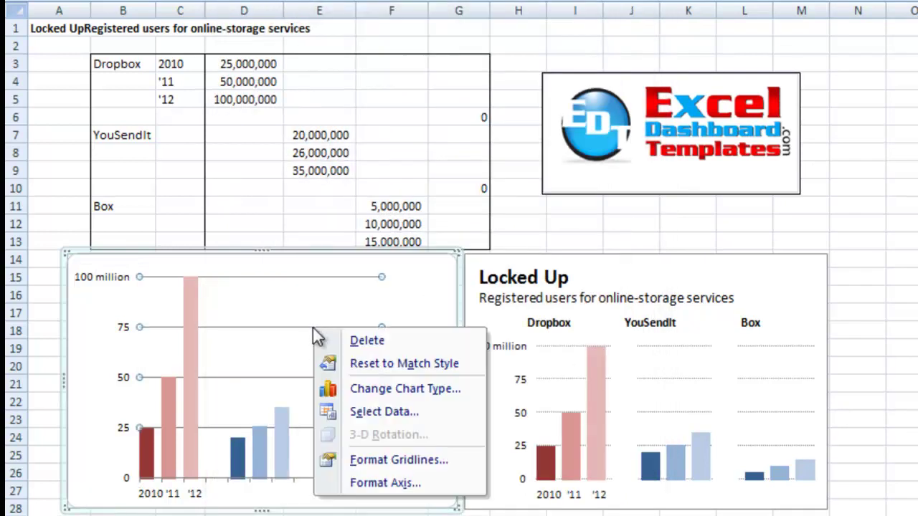
pyautogui.click(365, 463)
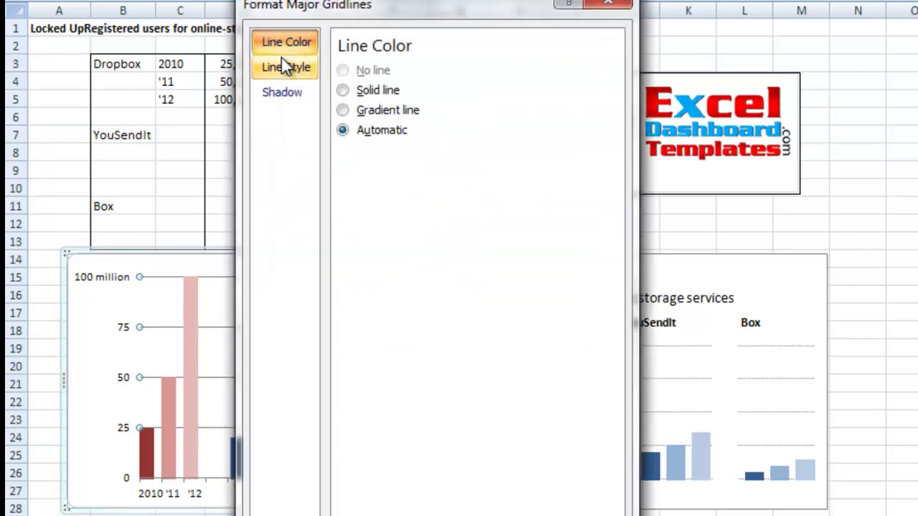
pyautogui.click(282, 65)
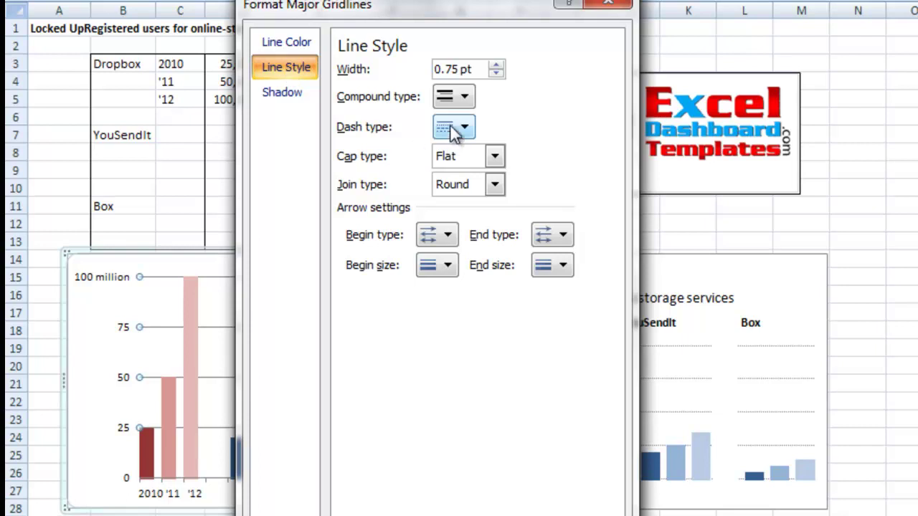
pyautogui.click(451, 130)
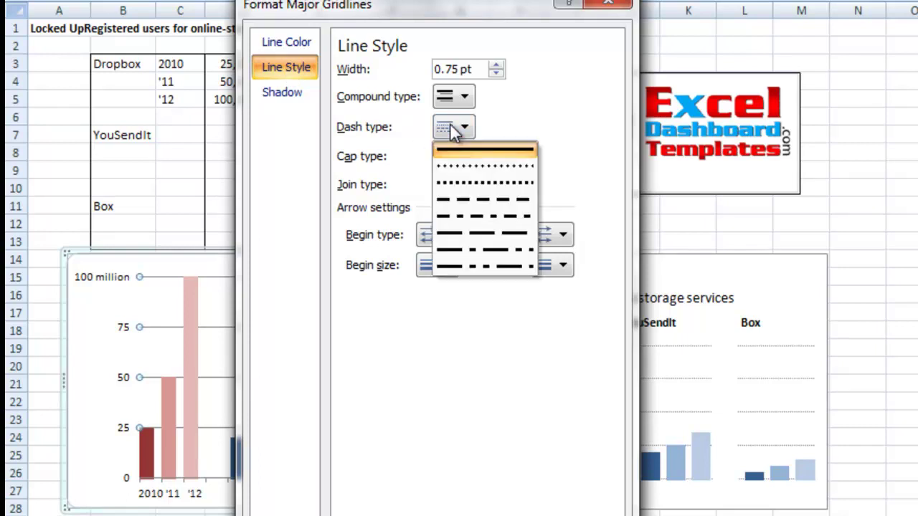
pyautogui.click(466, 198)
pyautogui.press('Escape')
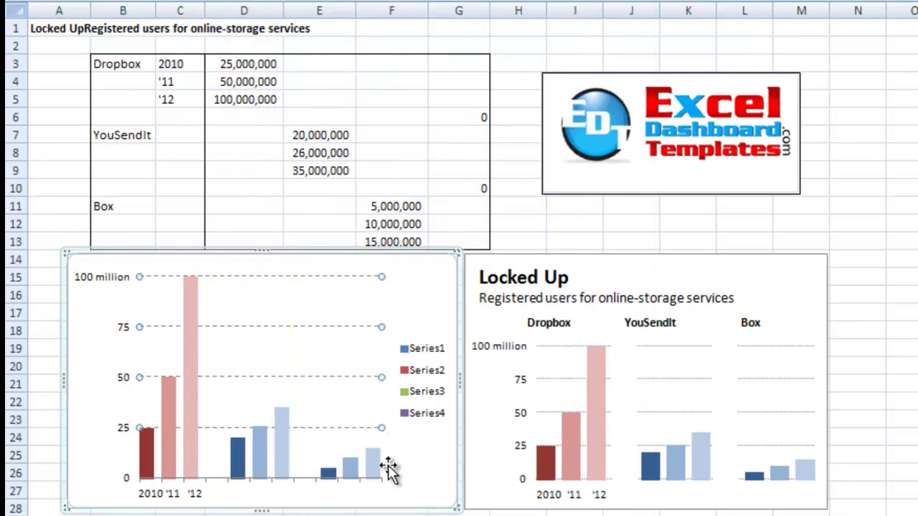
pyautogui.click(419, 323)
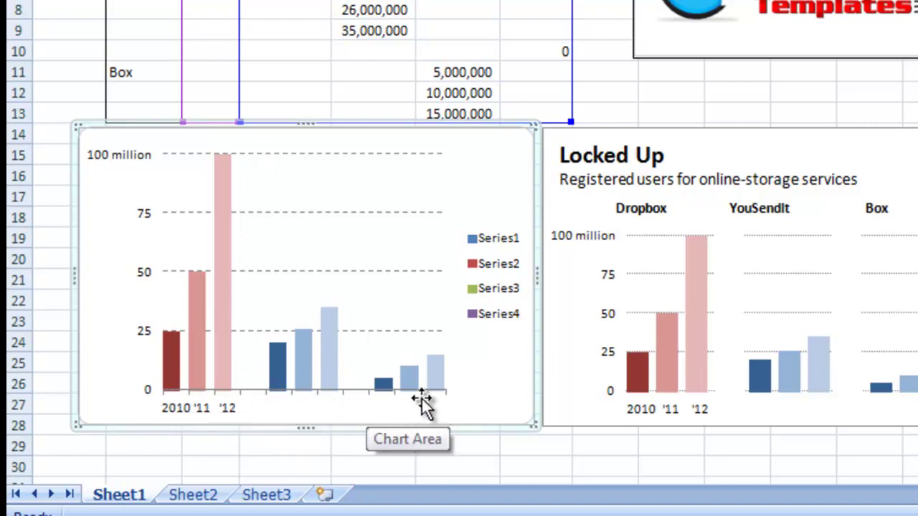
# - Set the horizontal axis major tick marks to None and its line to No line
pyautogui.rightClick(233, 405)
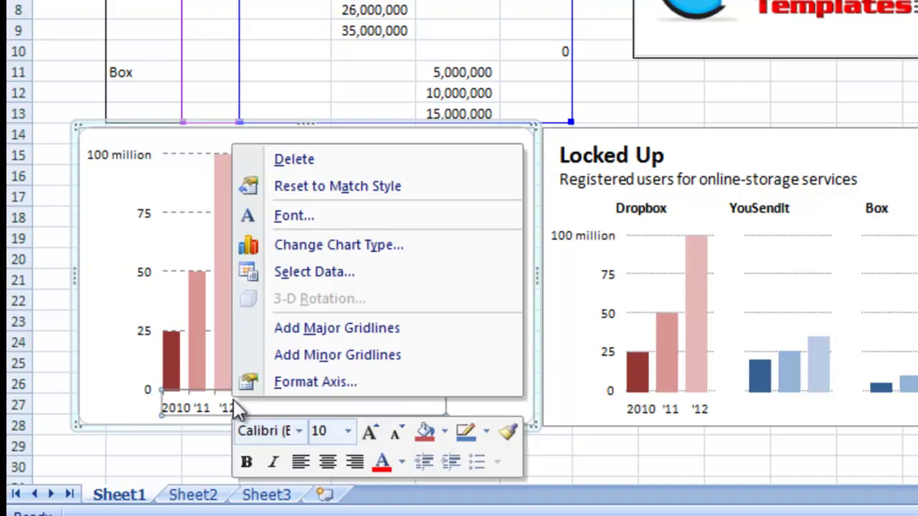
pyautogui.click(352, 377)
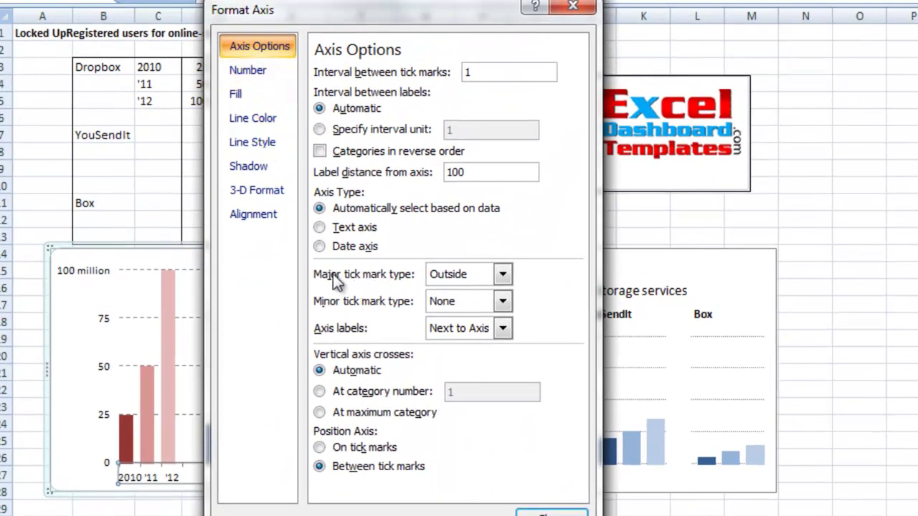
pyautogui.click(451, 276)
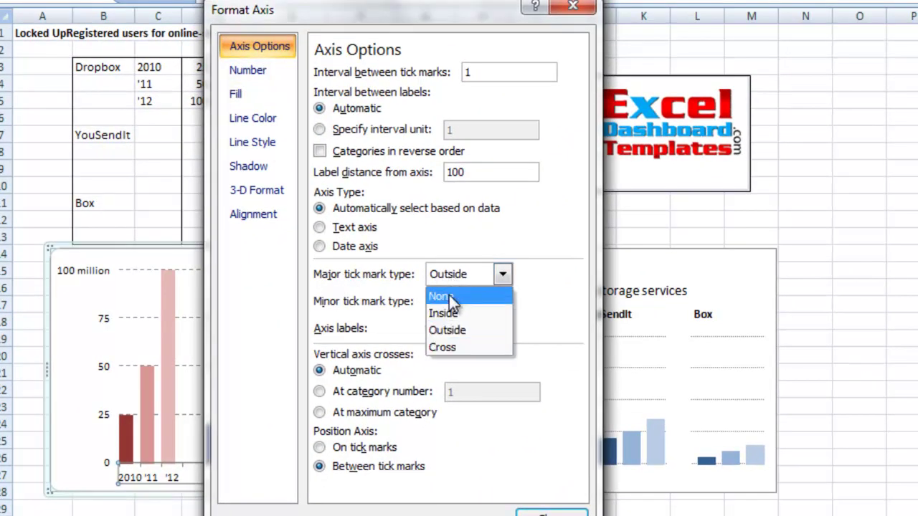
pyautogui.click(452, 295)
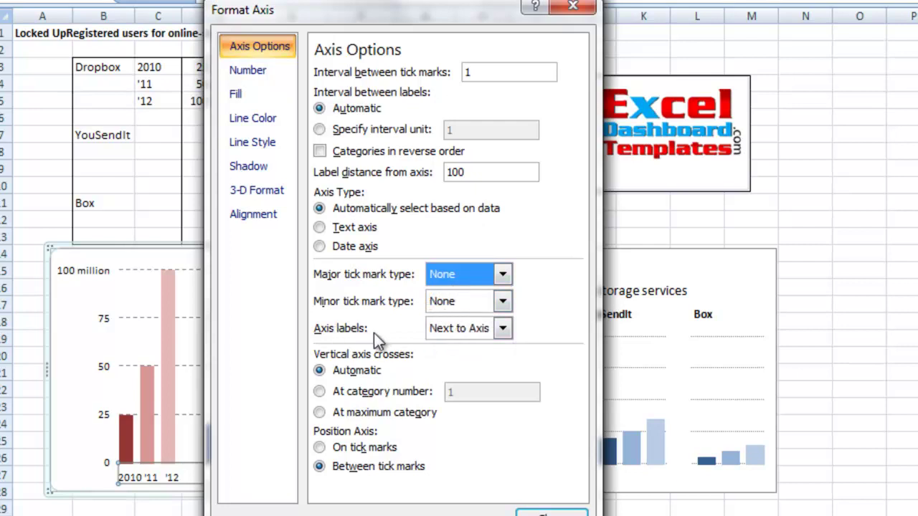
pyautogui.click(278, 134)
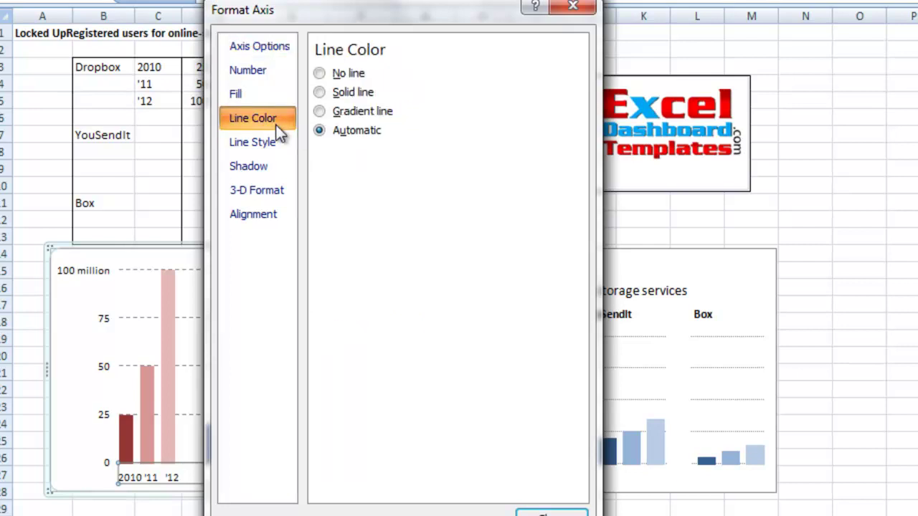
pyautogui.click(337, 79)
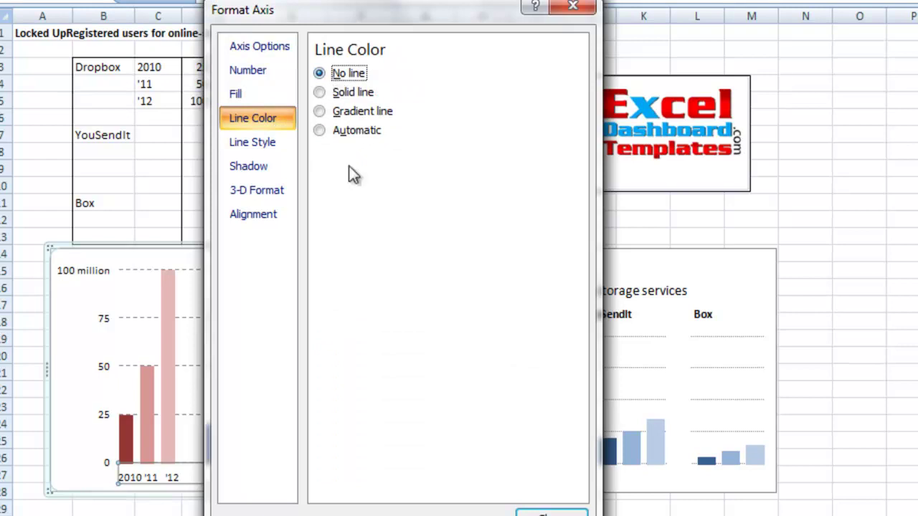
pyautogui.click(549, 512)
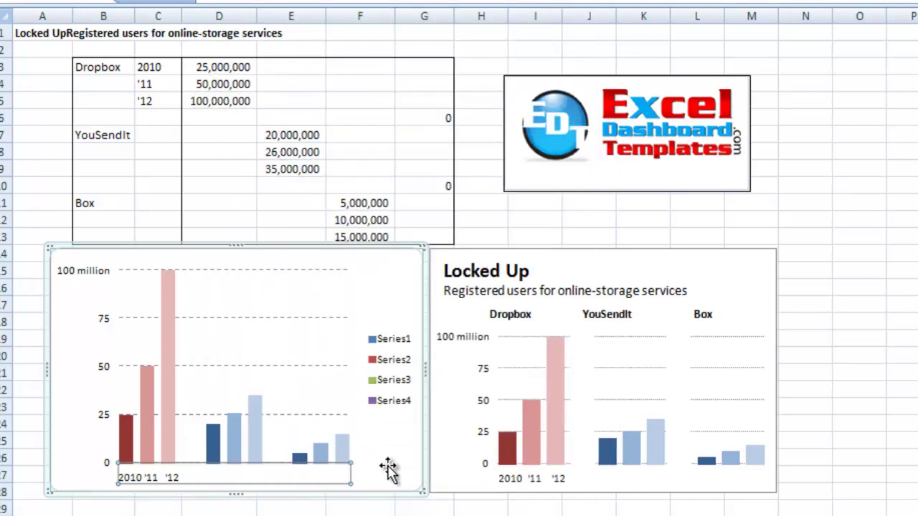
pyautogui.click(386, 470)
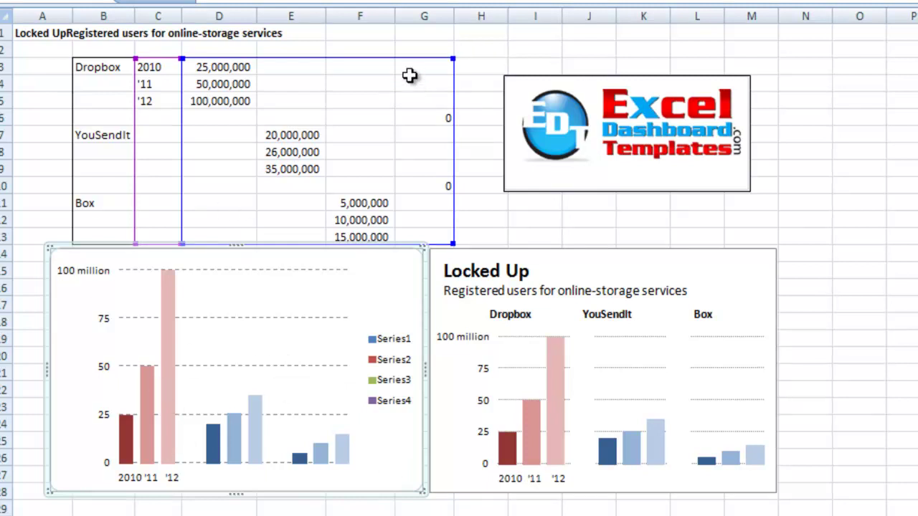
# - Select cells G3:G13, then pick Series 4 from the Chart Elements list
pyautogui.moveTo(409, 70); pyautogui.dragTo(411, 227)
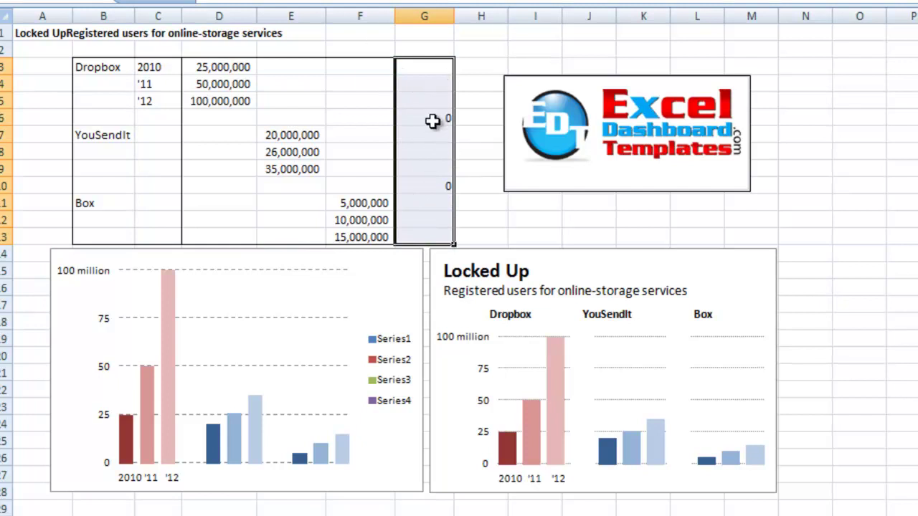
pyautogui.click(382, 409)
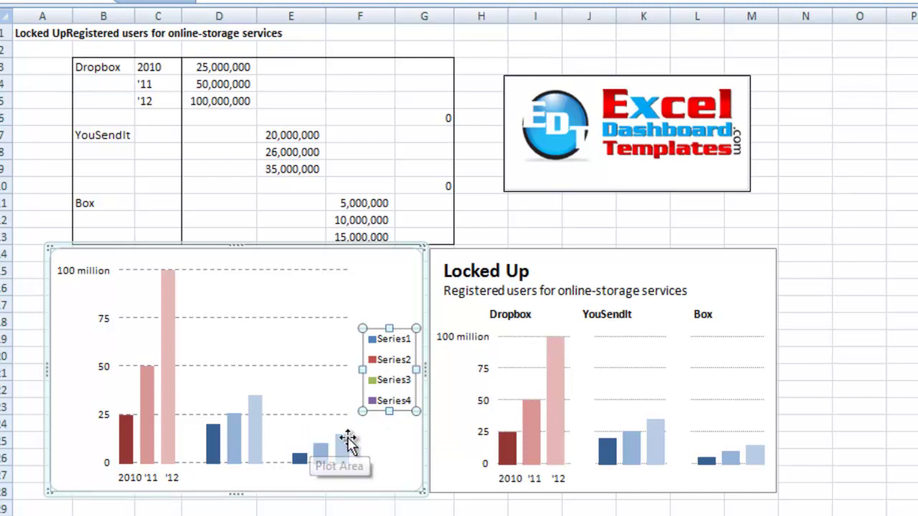
pyautogui.click(390, 443)
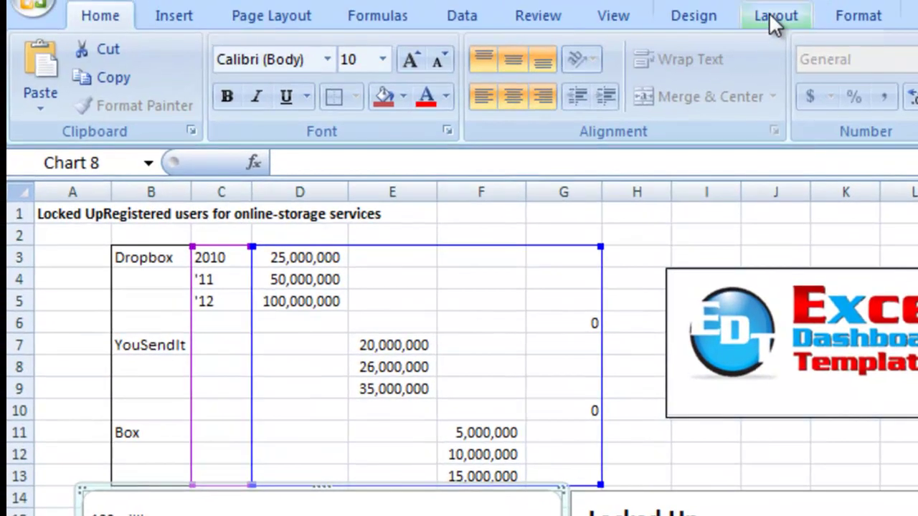
pyautogui.click(774, 17)
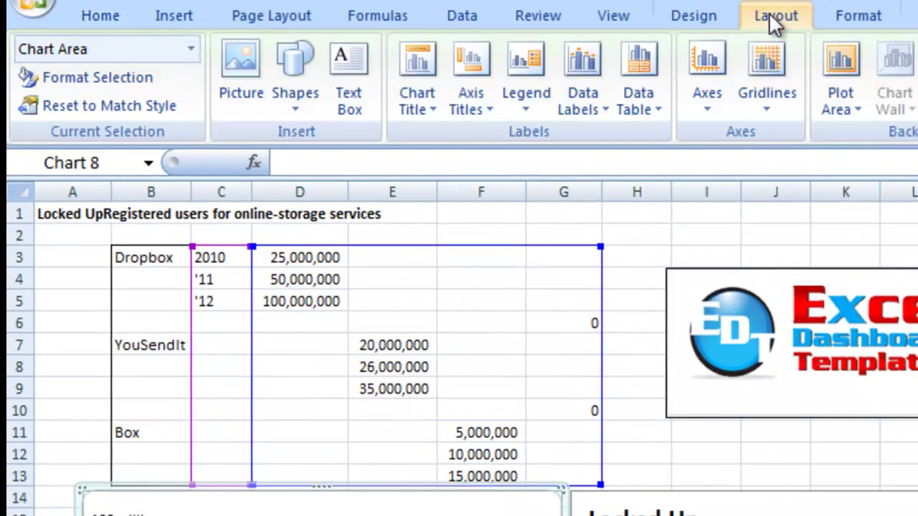
pyautogui.click(190, 51)
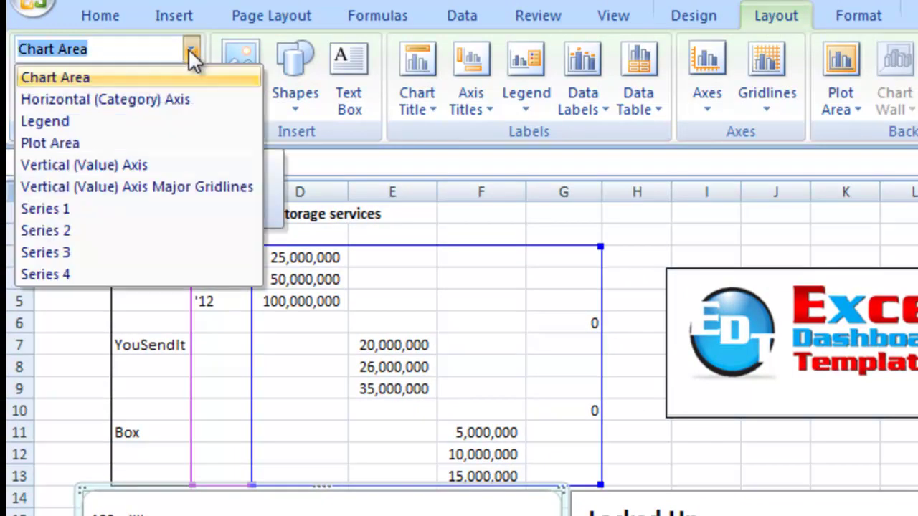
pyautogui.click(86, 274)
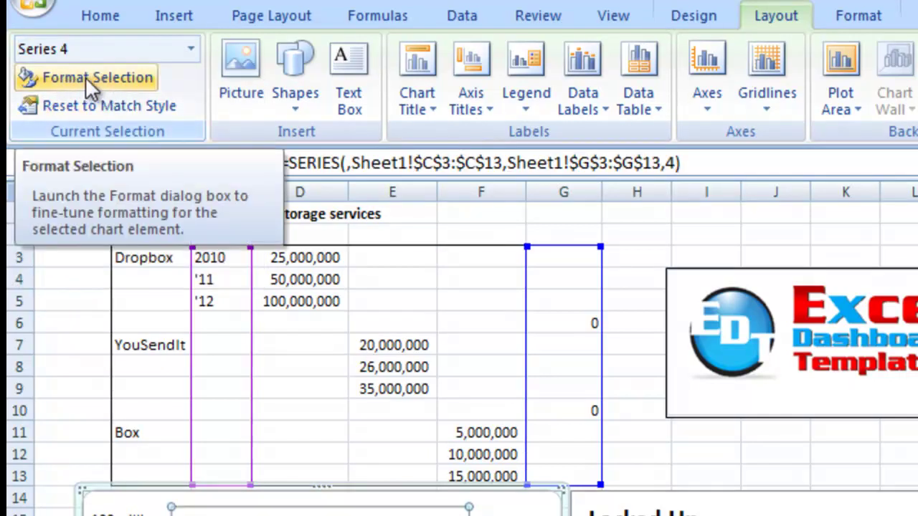
# - Plot Series 4 on the secondary axis with a solid white fill
pyautogui.click(102, 77)
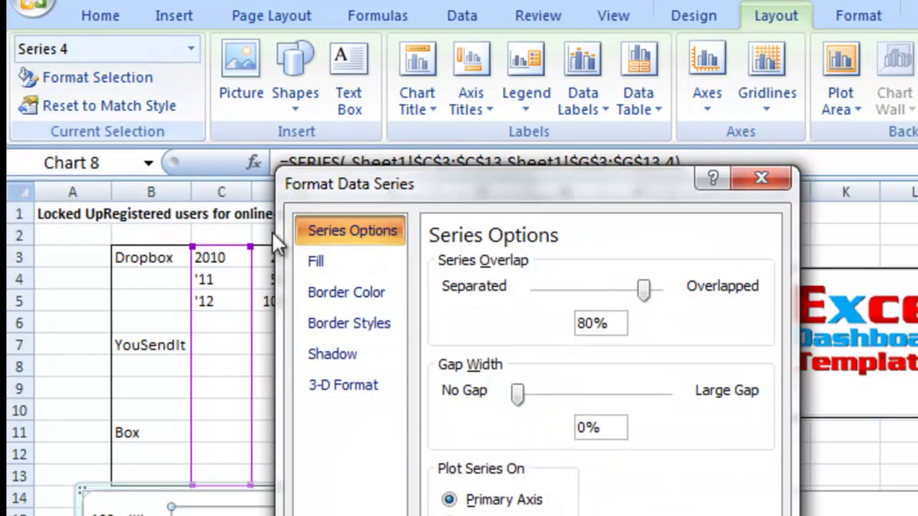
pyautogui.moveTo(418, 190); pyautogui.dragTo(474, 175)
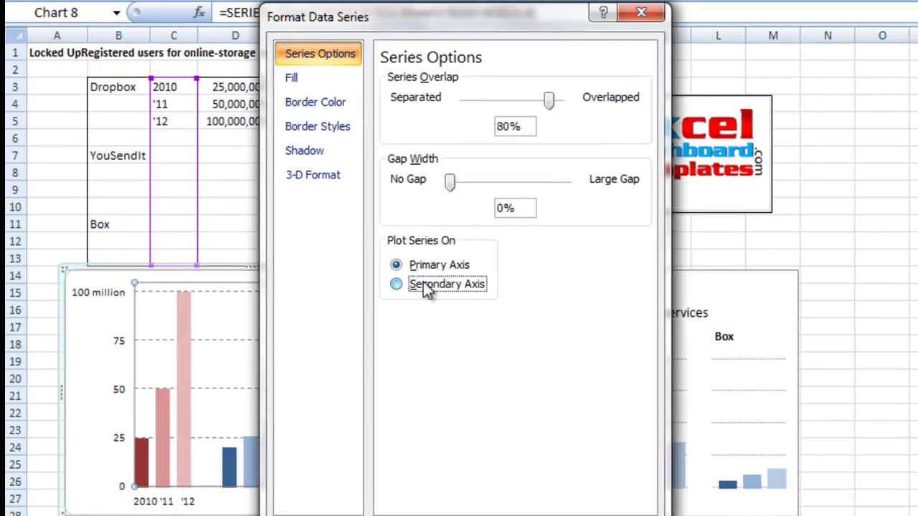
pyautogui.click(424, 285)
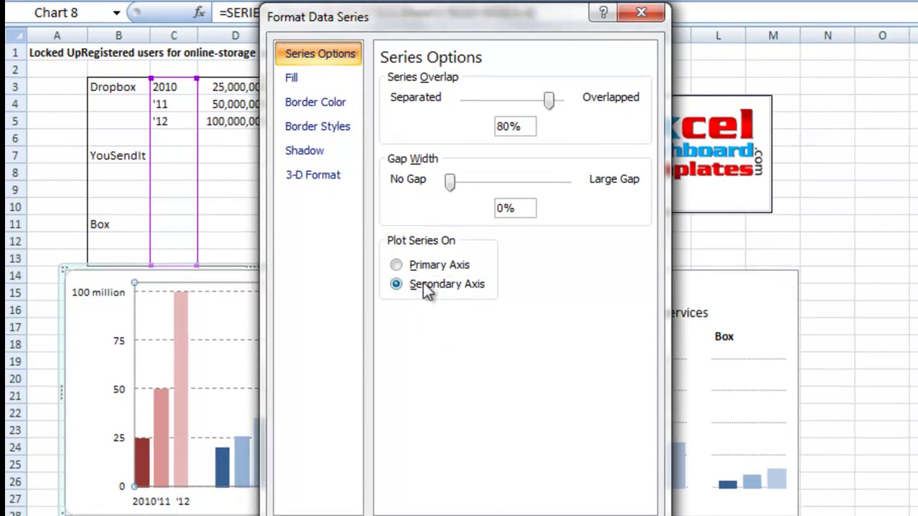
pyautogui.click(305, 77)
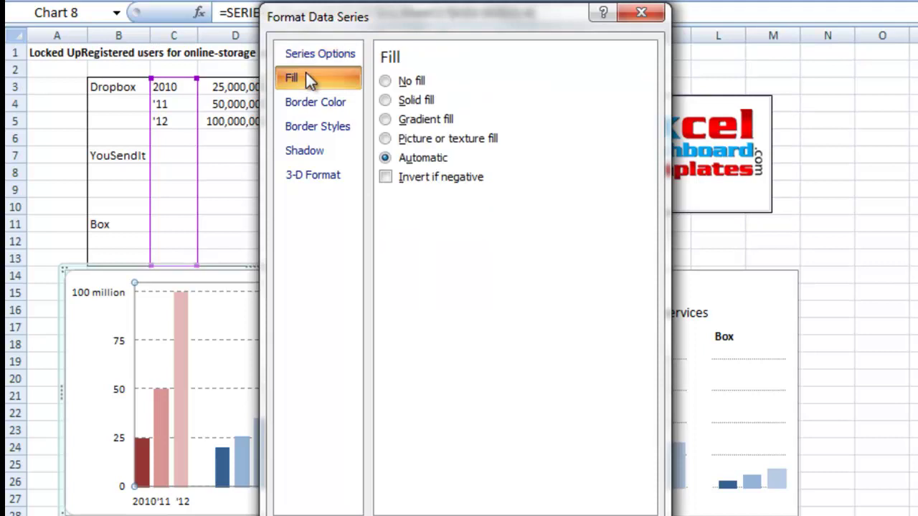
pyautogui.click(387, 100)
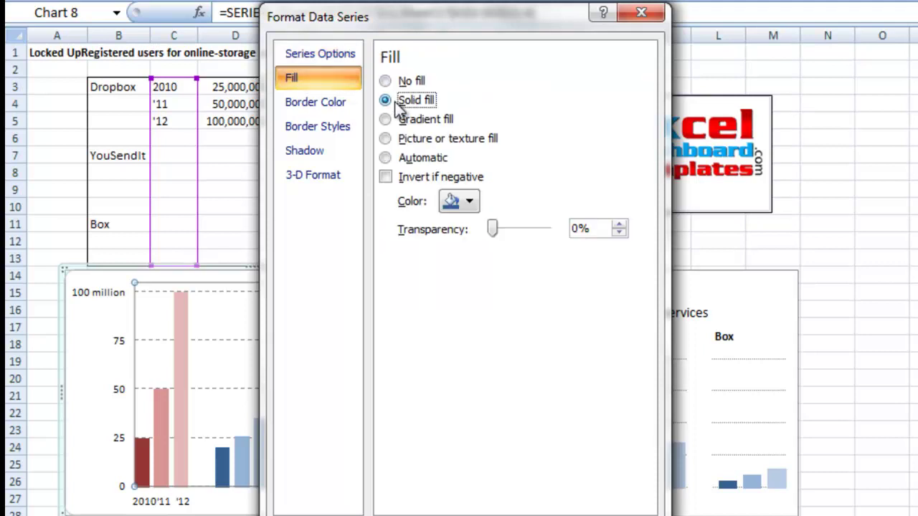
pyautogui.click(466, 201)
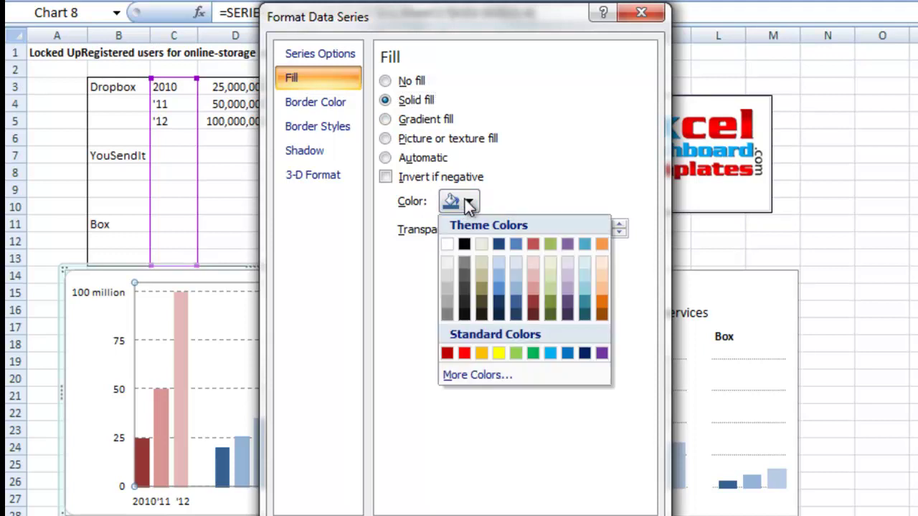
pyautogui.click(449, 245)
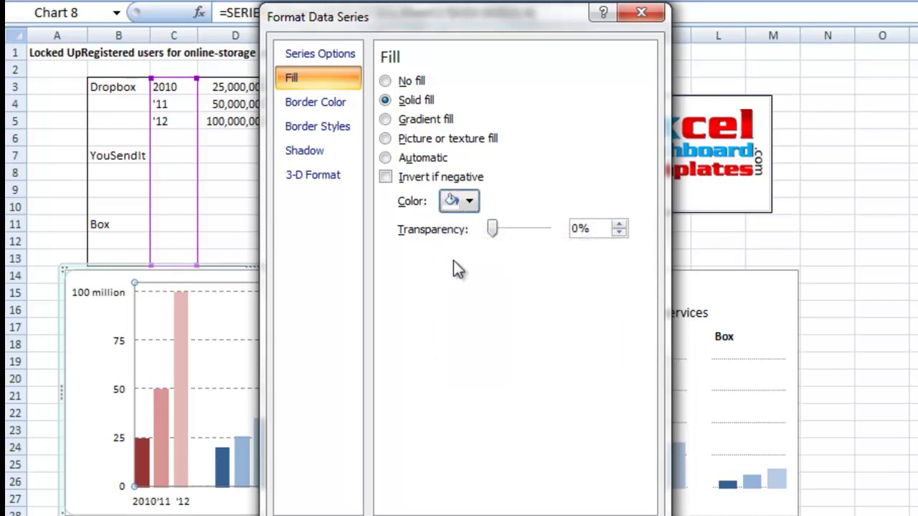
pyautogui.press('Escape')
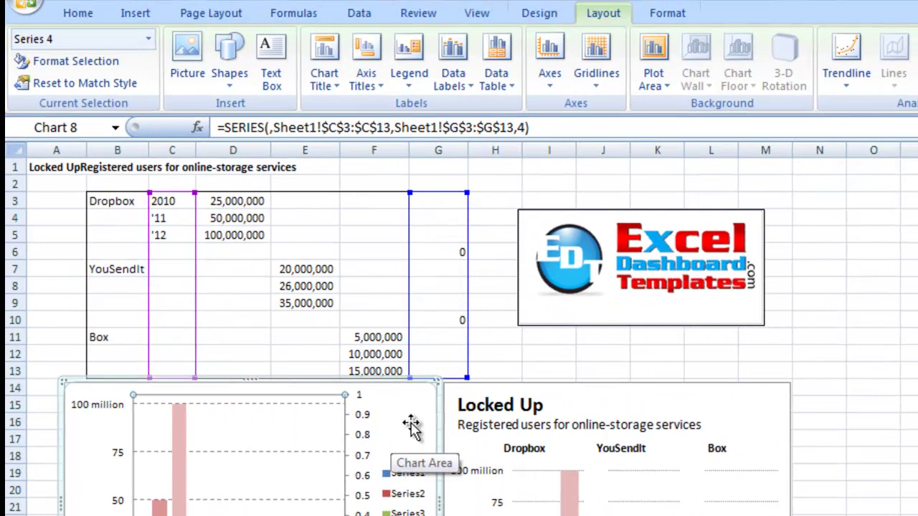
# - Show a left-to-right secondary horizontal axis along the top of the chart
pyautogui.click(698, 112)
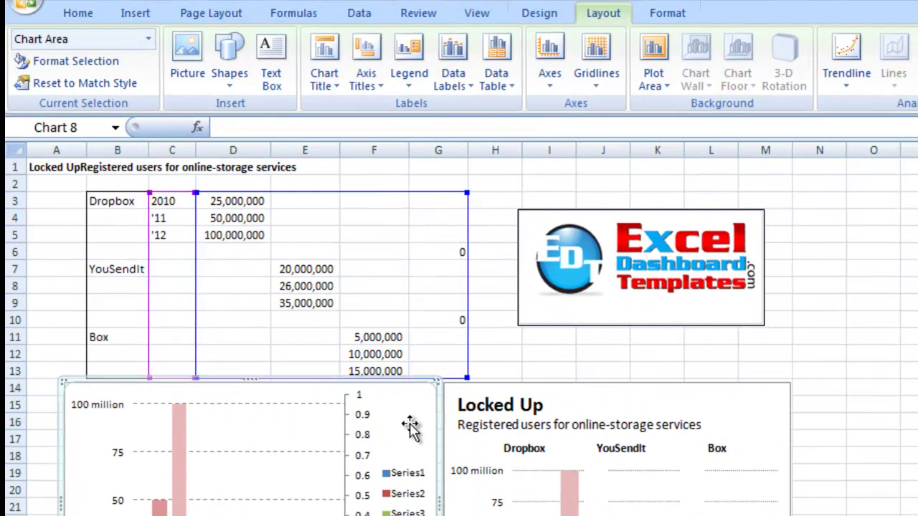
pyautogui.click(550, 86)
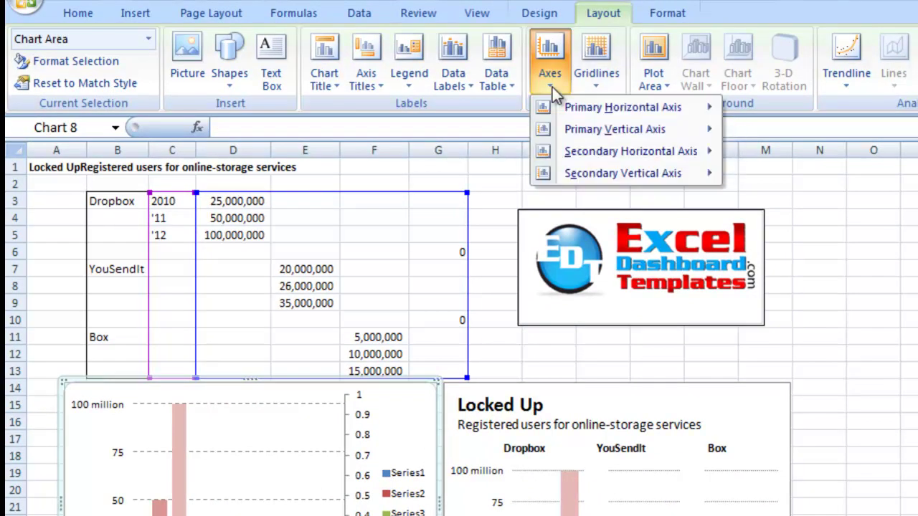
pyautogui.moveTo(571, 159)
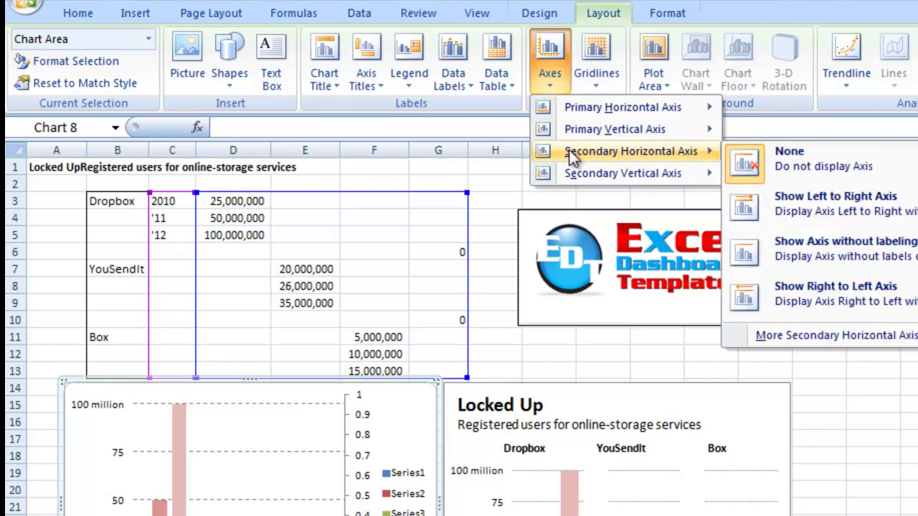
pyautogui.click(843, 211)
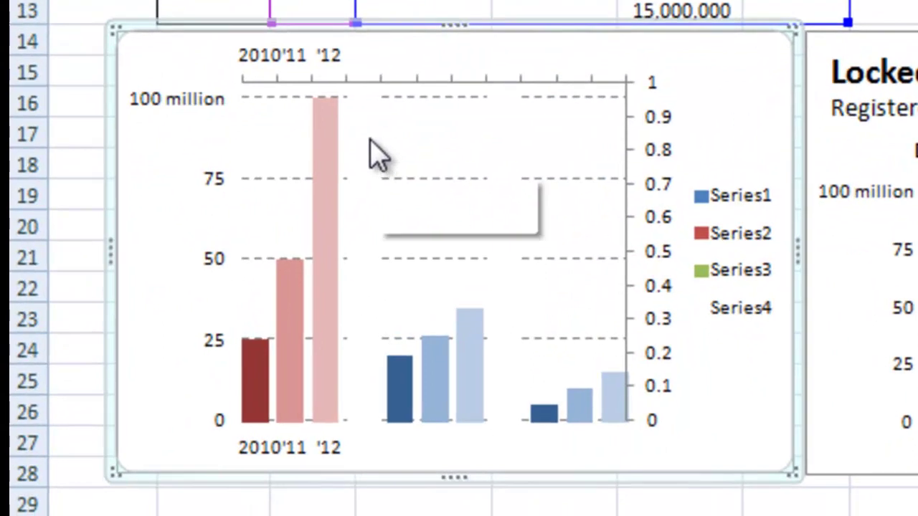
# - Select the secondary vertical value axis on the chart
pyautogui.click(207, 452)
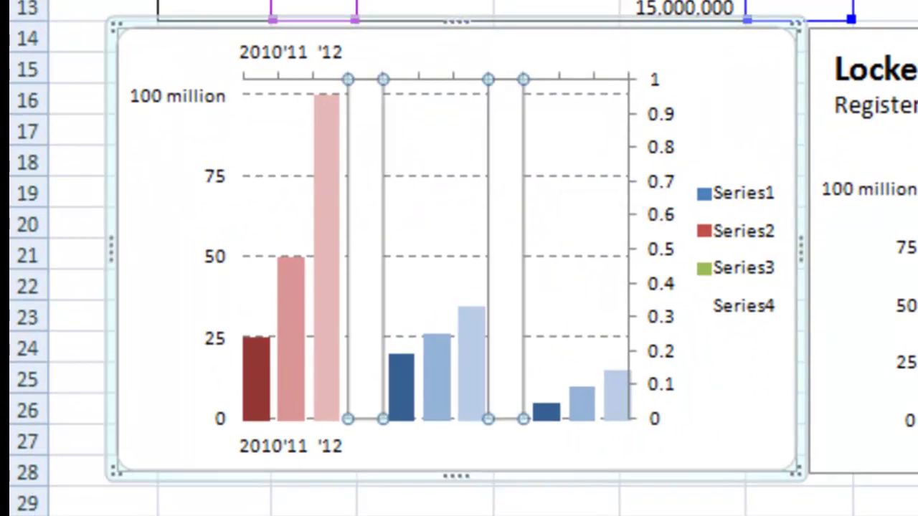
pyautogui.click(397, 164)
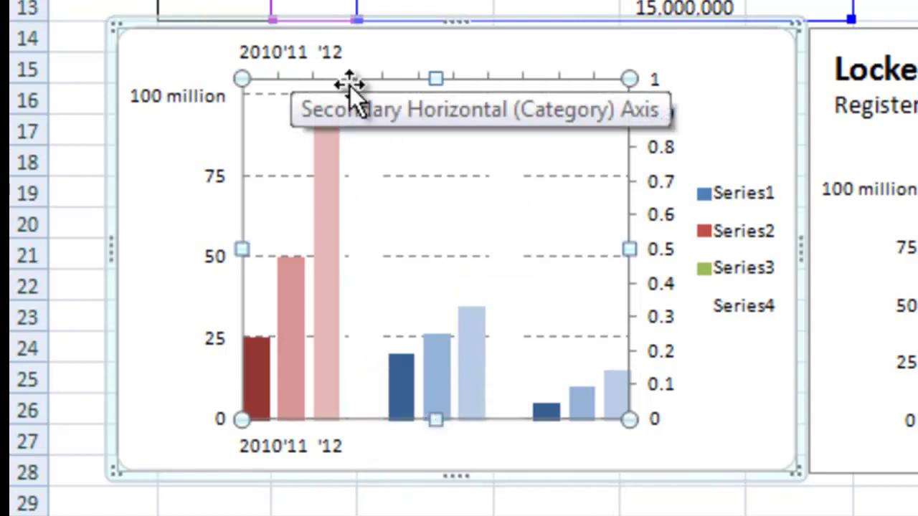
pyautogui.click(622, 185)
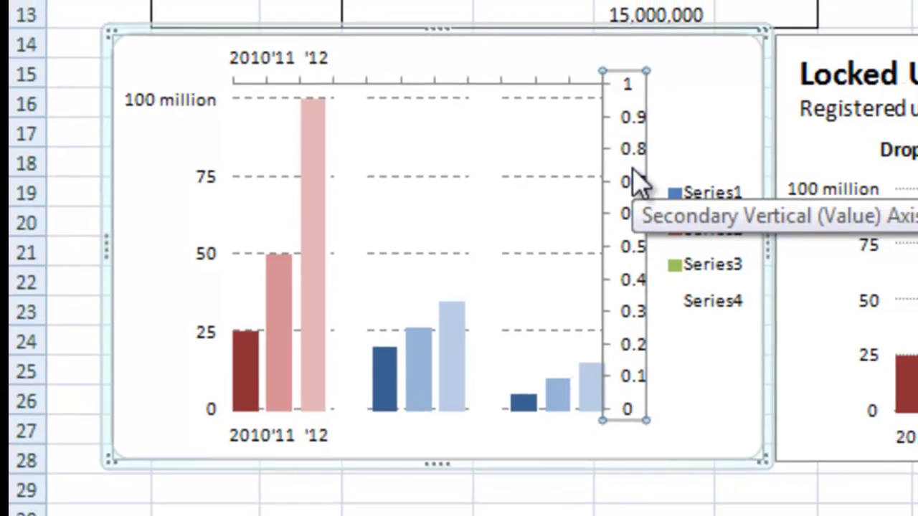
# - Set the secondary vertical axis tick marks and axis labels to None
pyautogui.rightClick(664, 183)
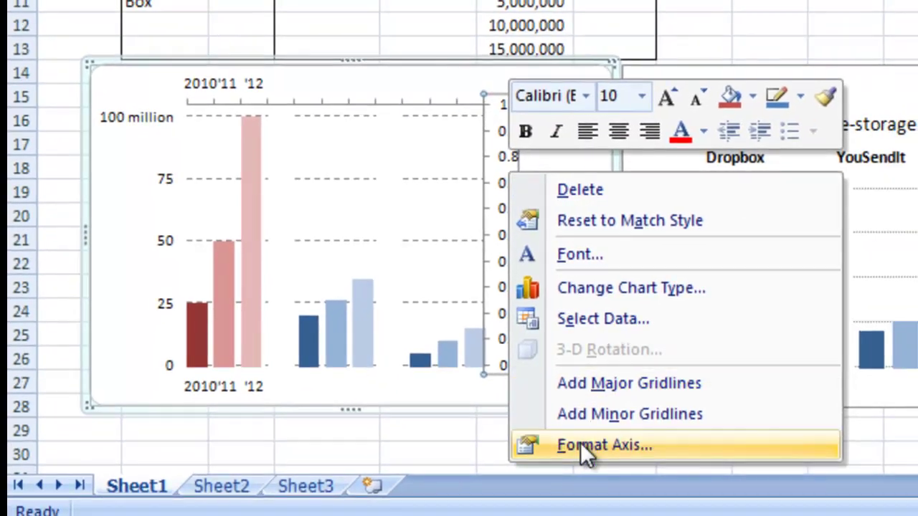
pyautogui.click(580, 442)
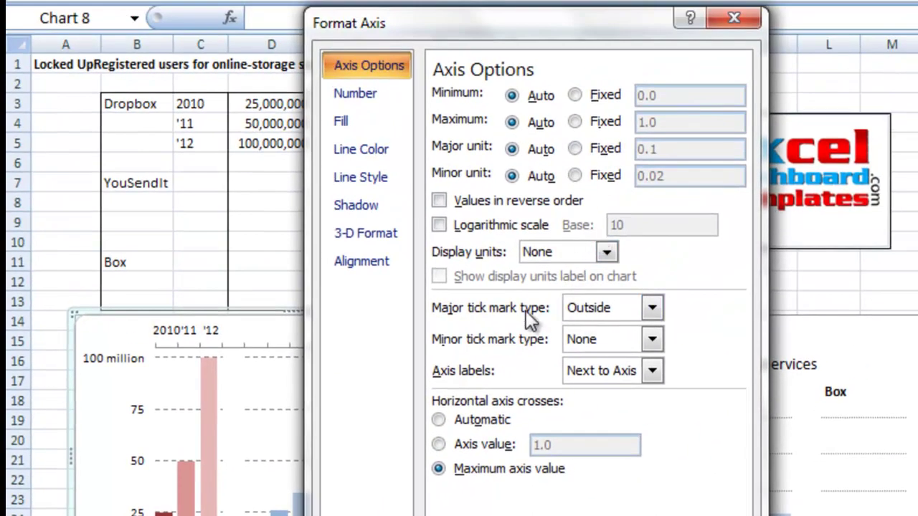
pyautogui.click(609, 309)
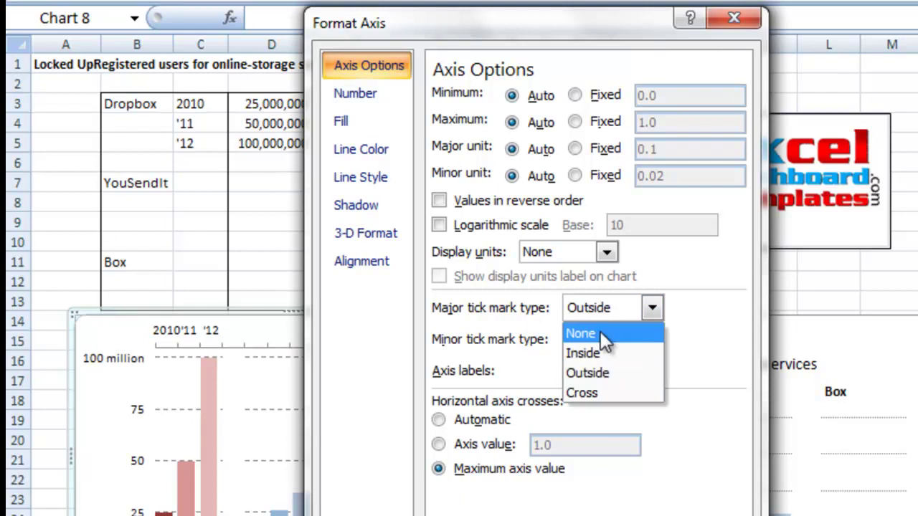
pyautogui.click(600, 331)
pyautogui.click(584, 371)
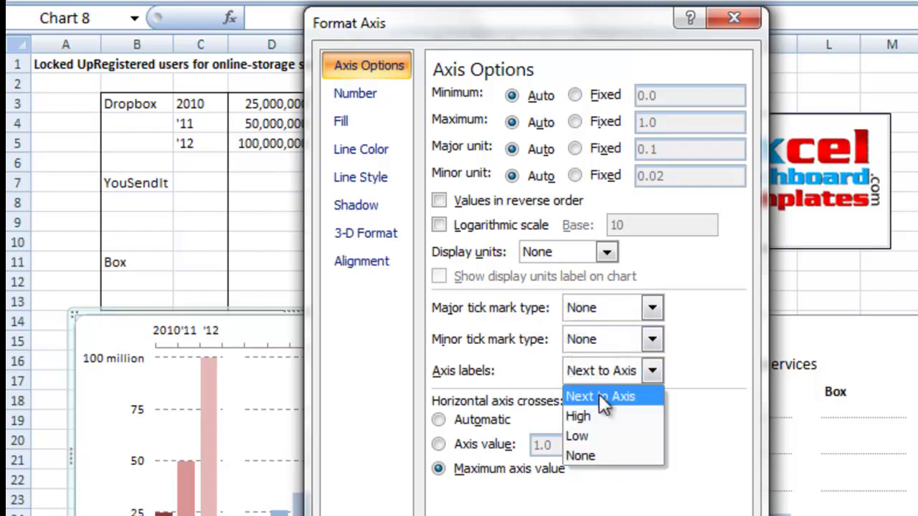
pyautogui.click(595, 456)
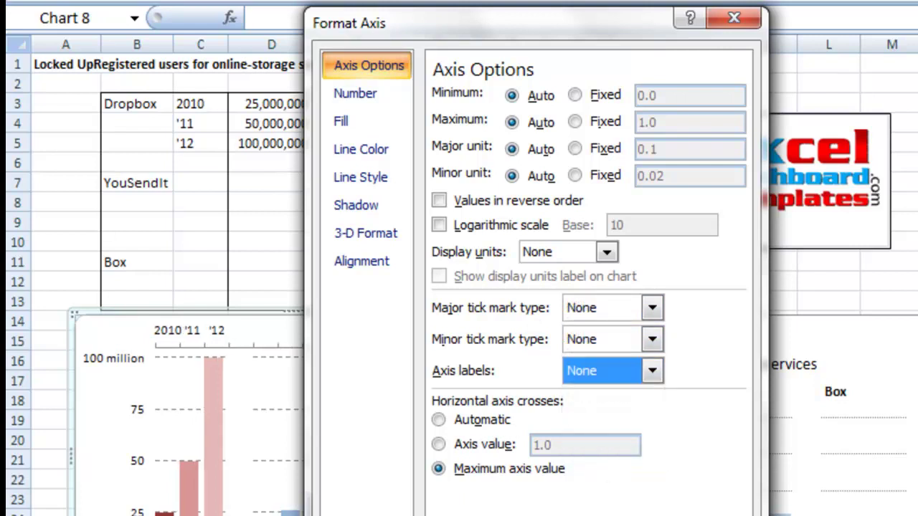
pyautogui.press('Escape')
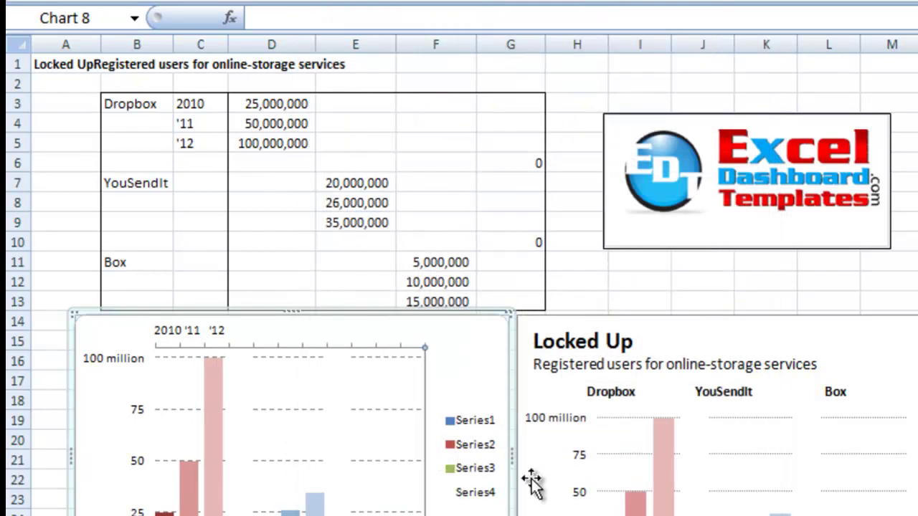
# - Set the secondary vertical axis line colour to No line
pyautogui.click(464, 385)
pyautogui.click(426, 392)
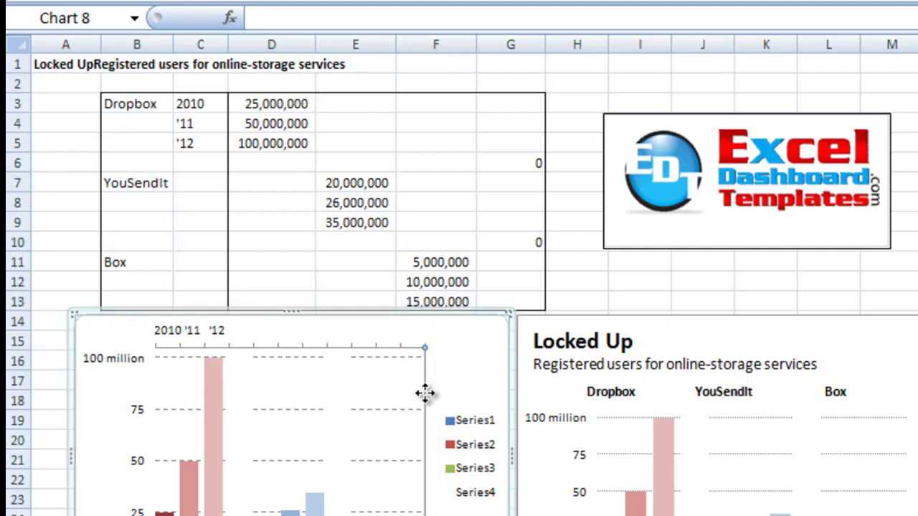
pyautogui.rightClick(425, 394)
pyautogui.click(501, 515)
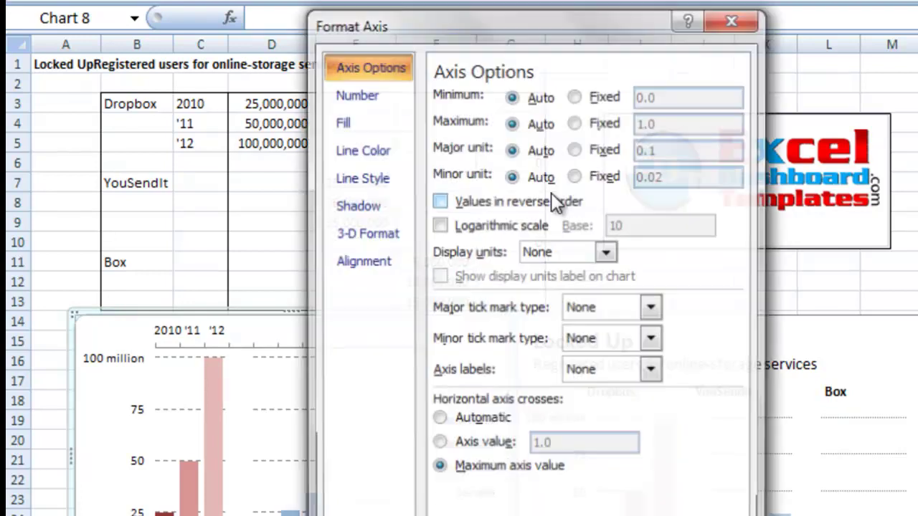
pyautogui.click(362, 150)
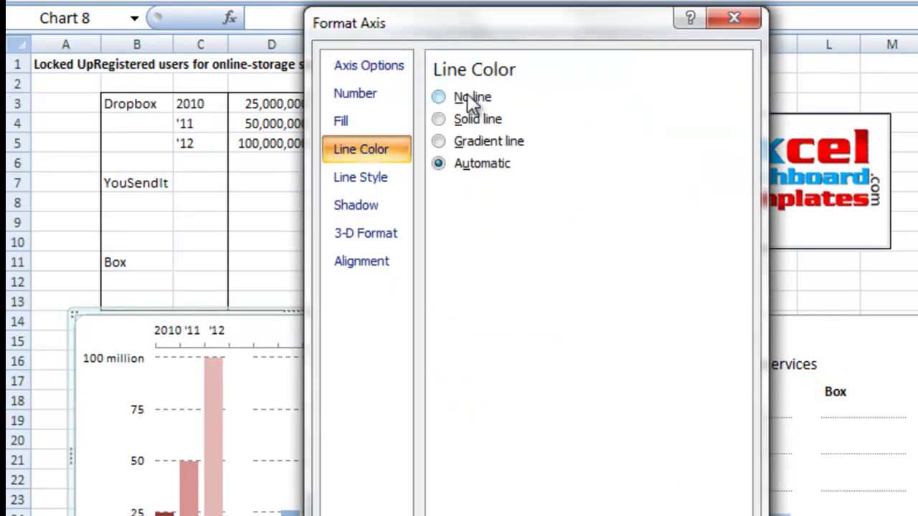
pyautogui.click(466, 96)
pyautogui.press('Escape')
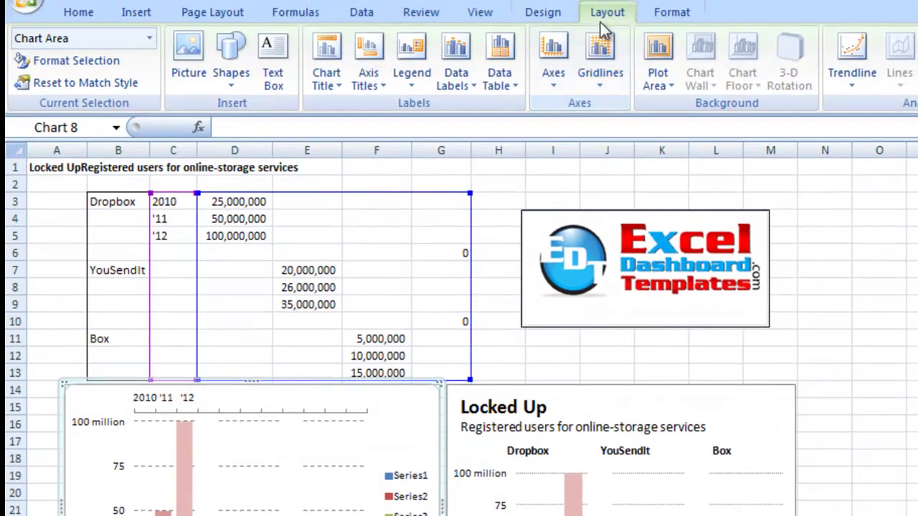
# - Open Select Data Source and select Series4 in the series list
pyautogui.click(545, 12)
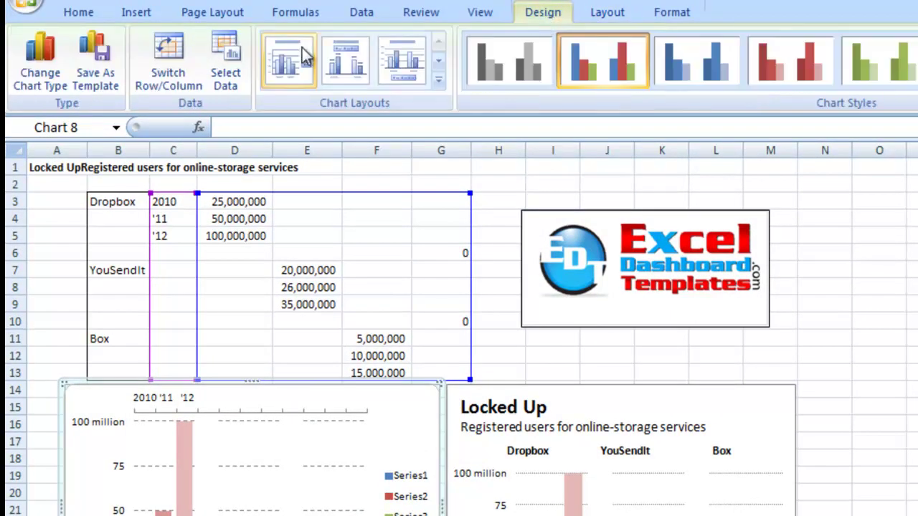
pyautogui.click(228, 72)
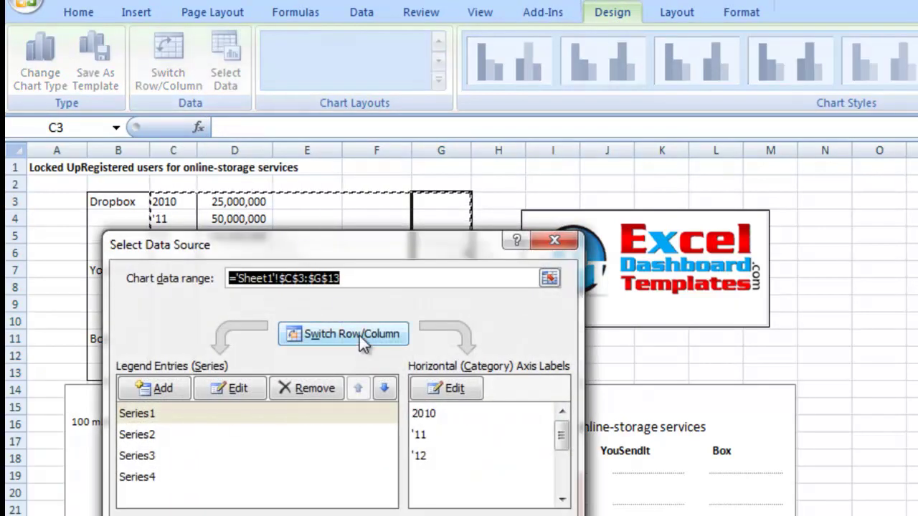
pyautogui.click(226, 433)
pyautogui.click(223, 456)
pyautogui.click(224, 478)
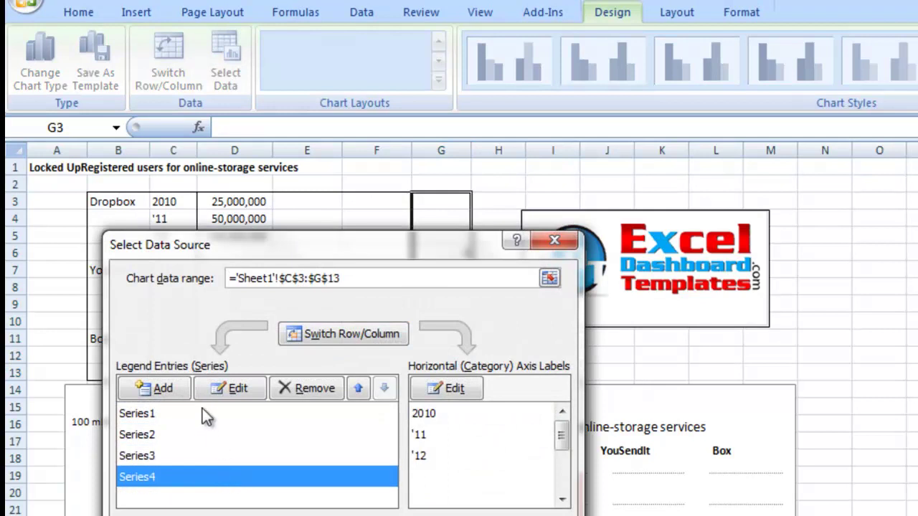
pyautogui.click(202, 414)
pyautogui.click(197, 435)
pyautogui.click(192, 455)
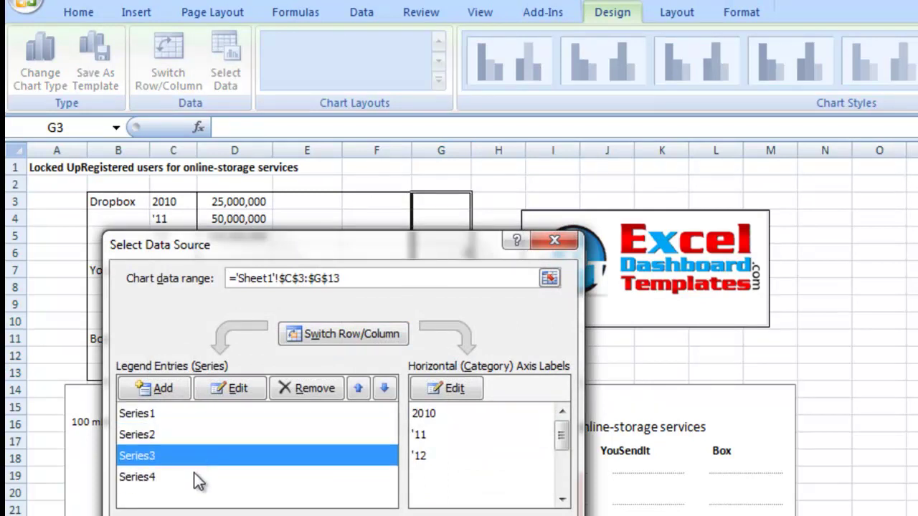
pyautogui.click(198, 480)
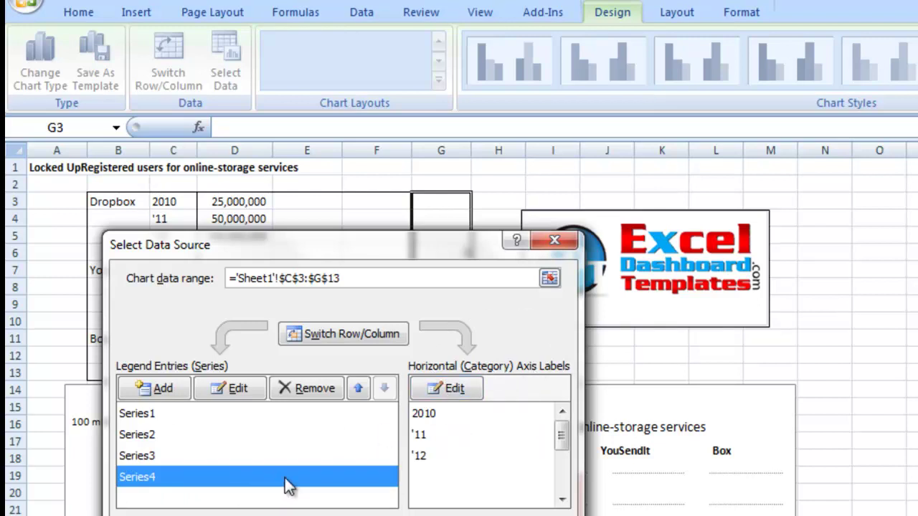
# - Set Series4's category axis labels to the group-name cells in column B
pyautogui.click(454, 393)
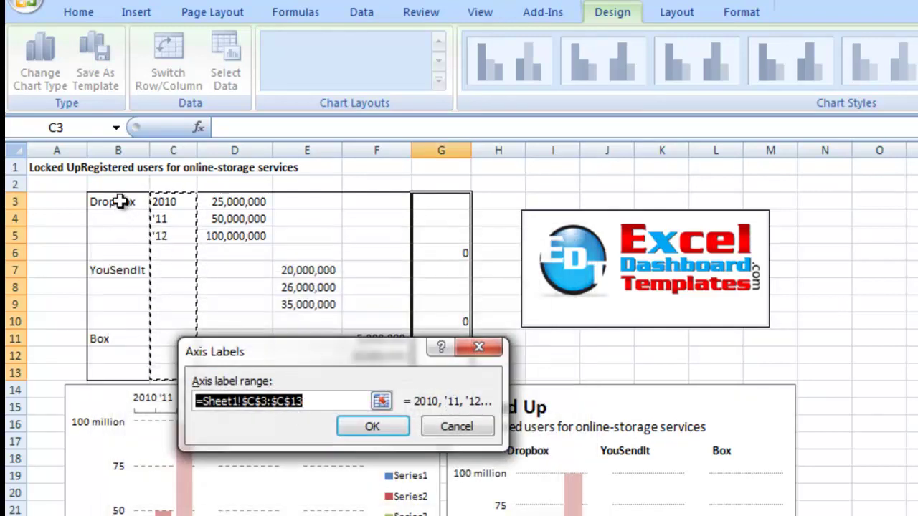
pyautogui.moveTo(121, 202); pyautogui.dragTo(122, 372)
pyautogui.click(346, 430)
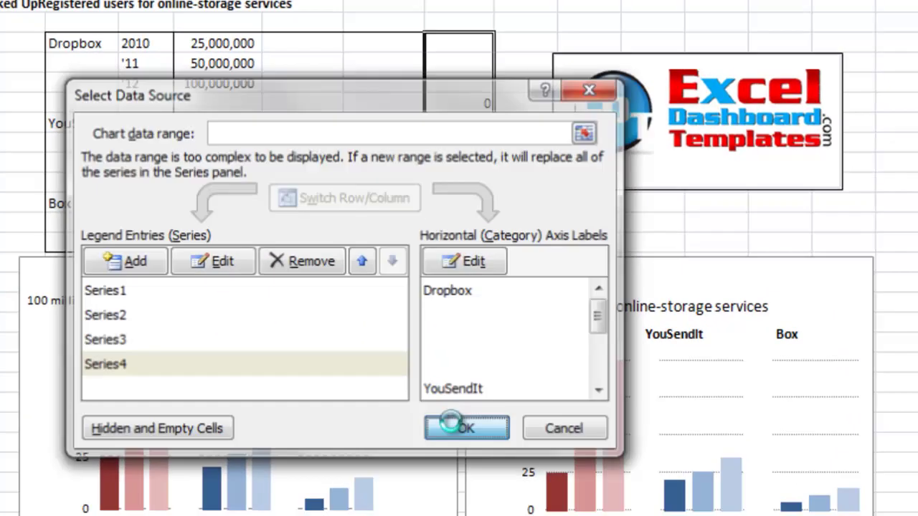
# - Set the top group-label axis to no major or minor tick marks and no line
pyautogui.click(452, 424)
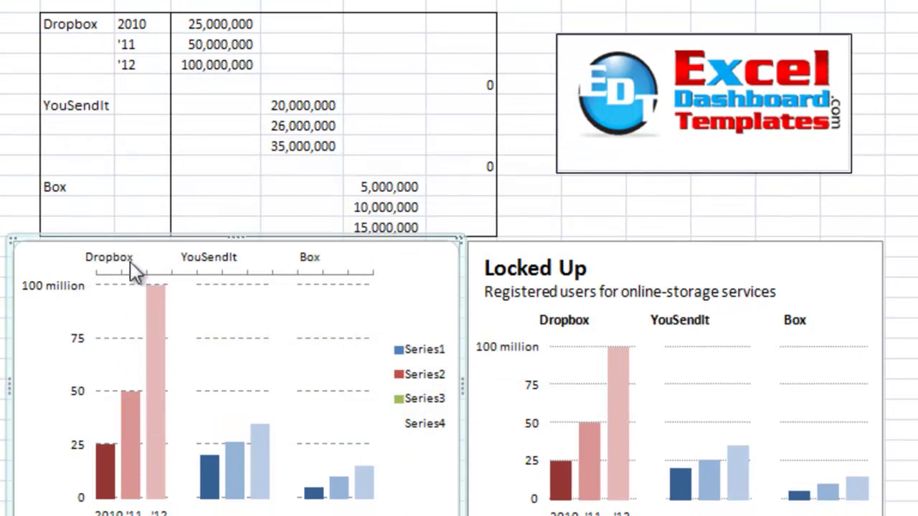
pyautogui.click(316, 268)
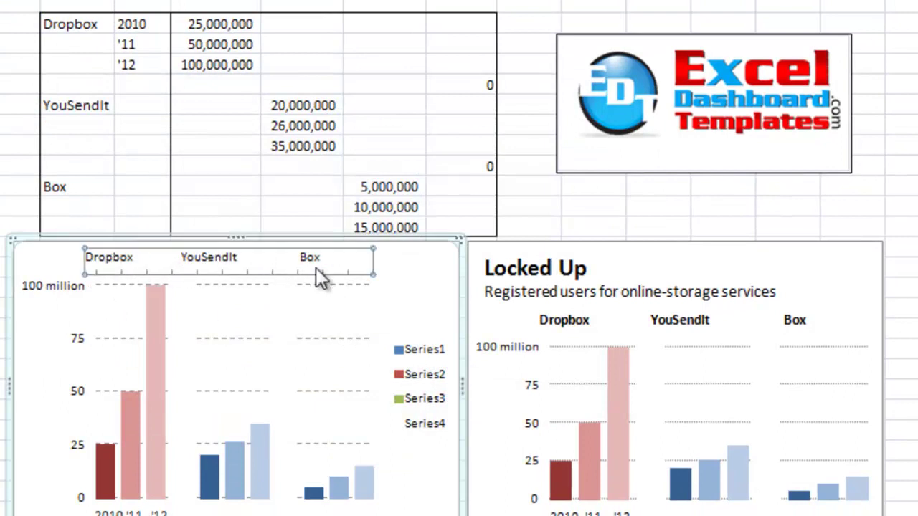
pyautogui.rightClick(227, 263)
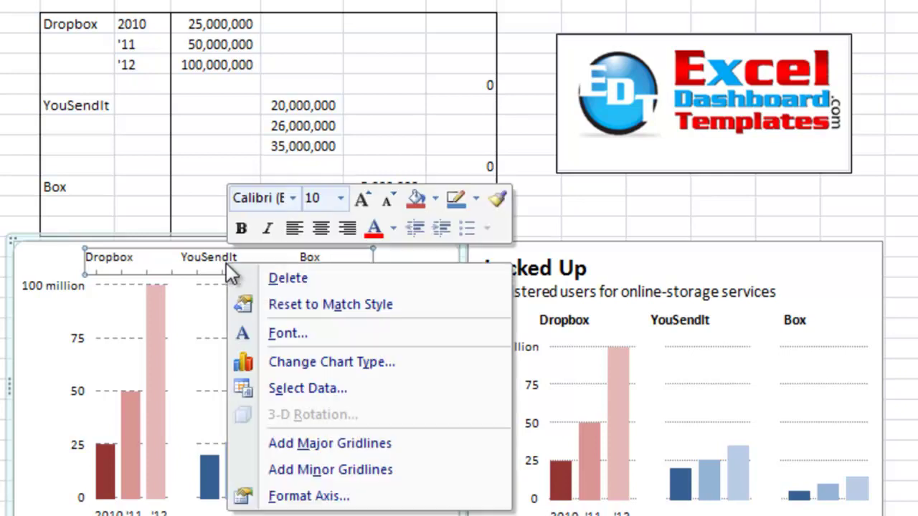
pyautogui.click(271, 496)
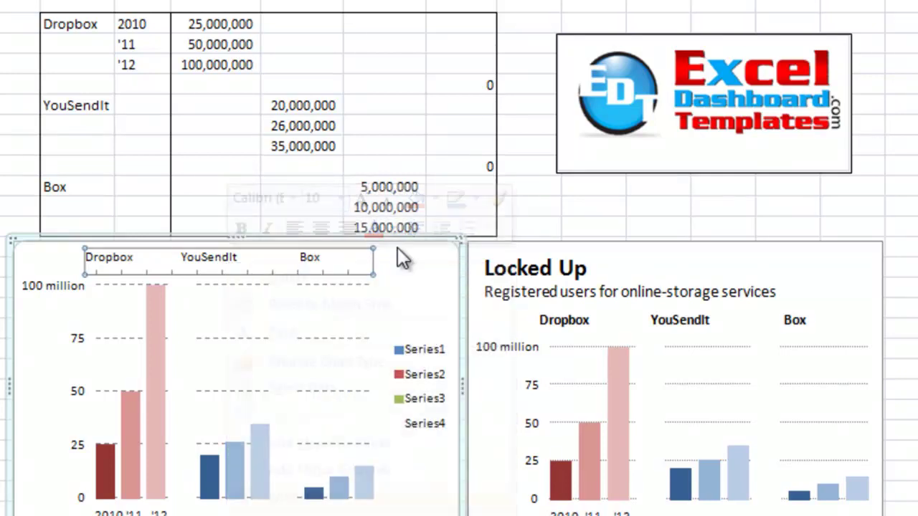
pyautogui.click(606, 257)
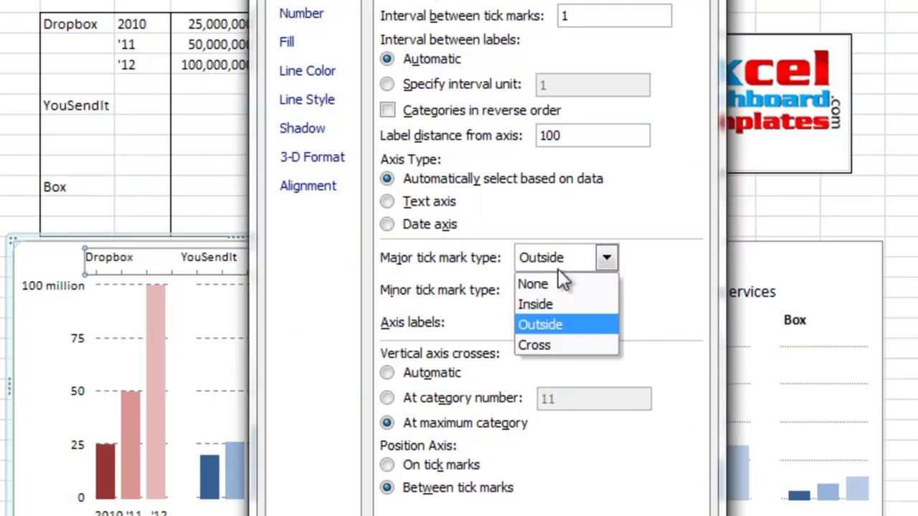
pyautogui.click(570, 287)
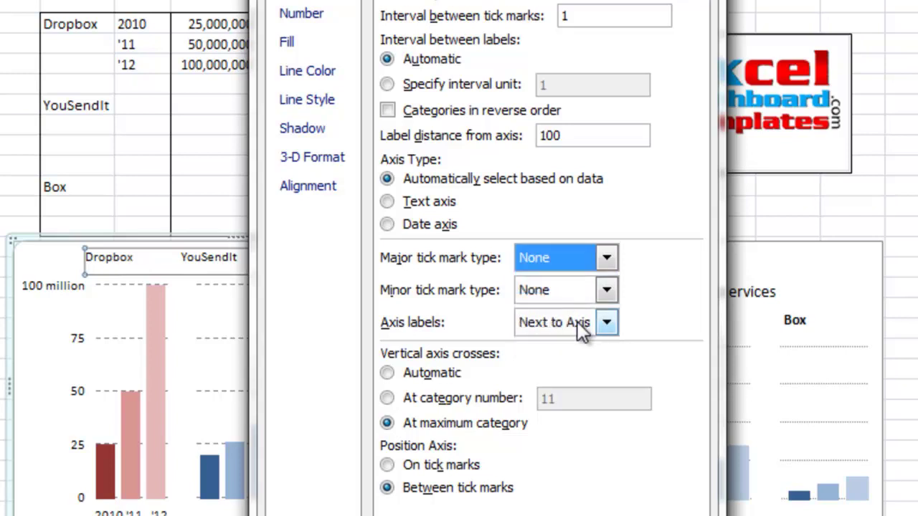
pyautogui.click(304, 68)
pyautogui.click(387, 17)
pyautogui.press('Escape')
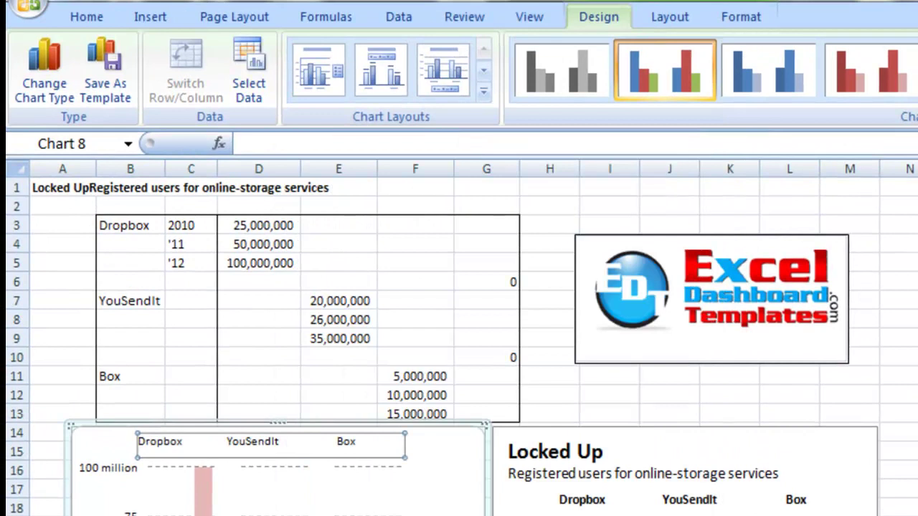
# - Make the Dropbox, YouSendIt and Box group labels bold and adjust their alignment
pyautogui.click(99, 23)
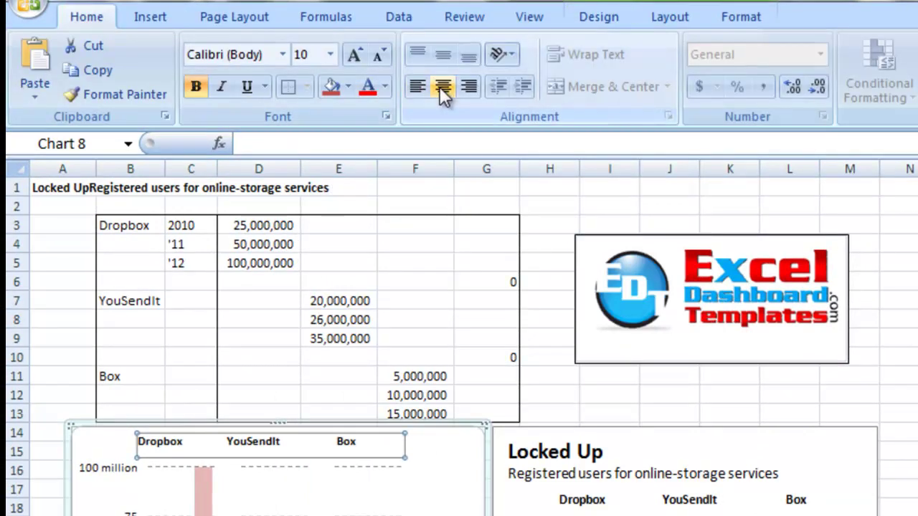
pyautogui.click(464, 86)
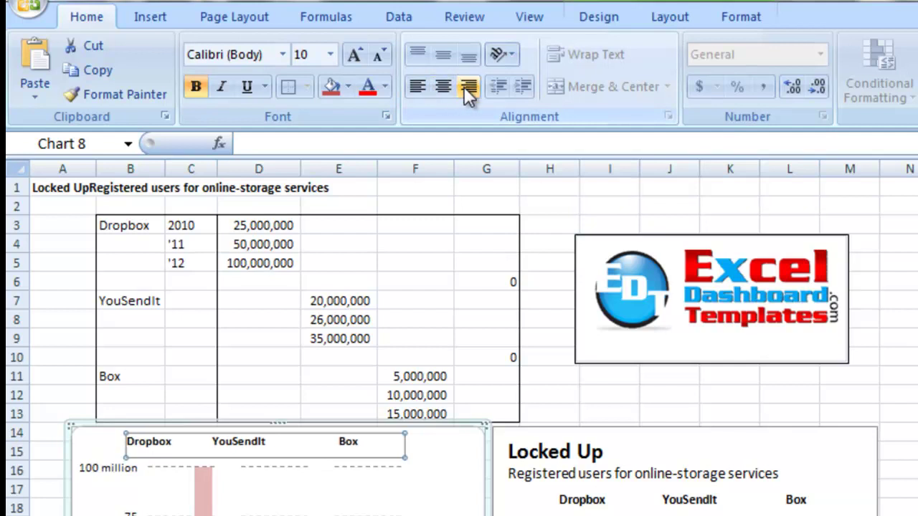
pyautogui.click(418, 86)
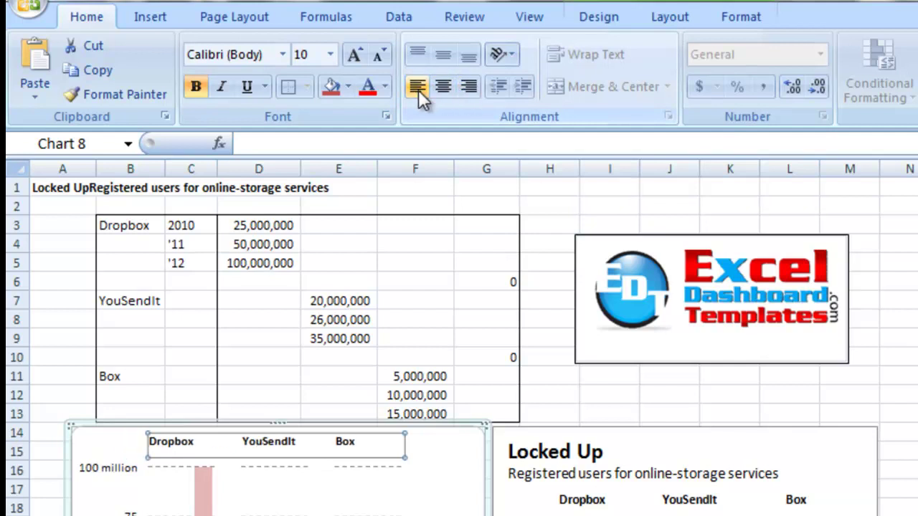
pyautogui.click(413, 465)
pyautogui.click(258, 441)
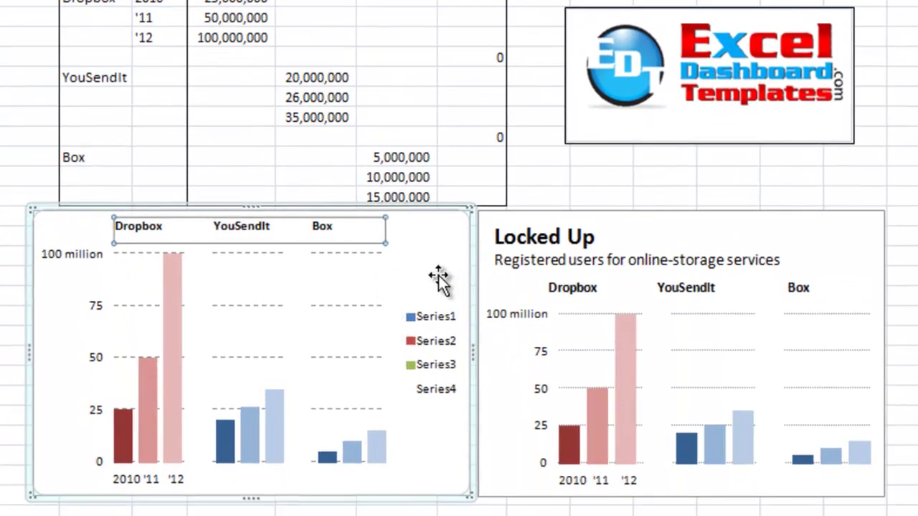
# - Delete the series legend from the chart
pyautogui.click(439, 300)
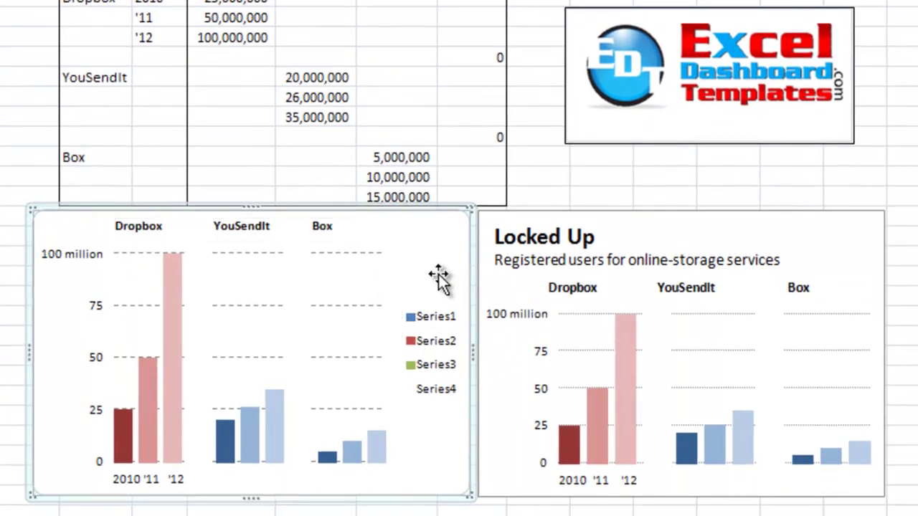
pyautogui.click(442, 330)
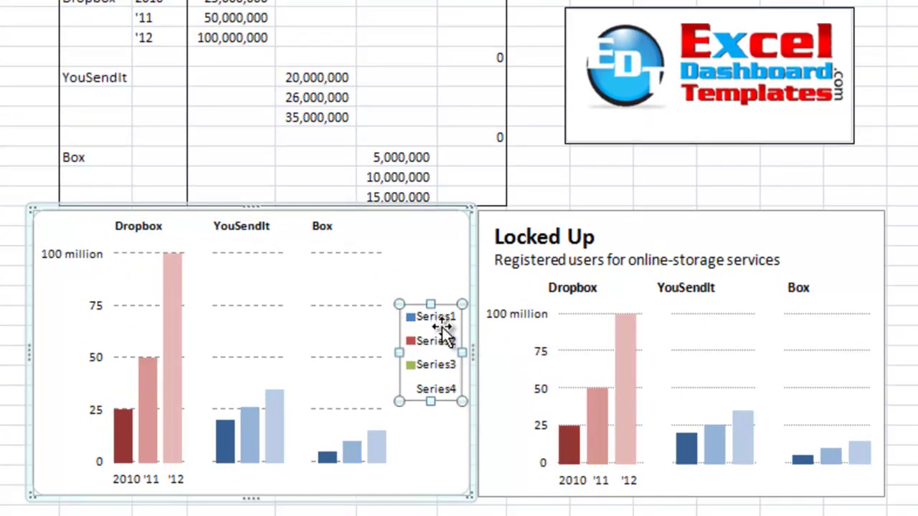
pyautogui.press('Delete')
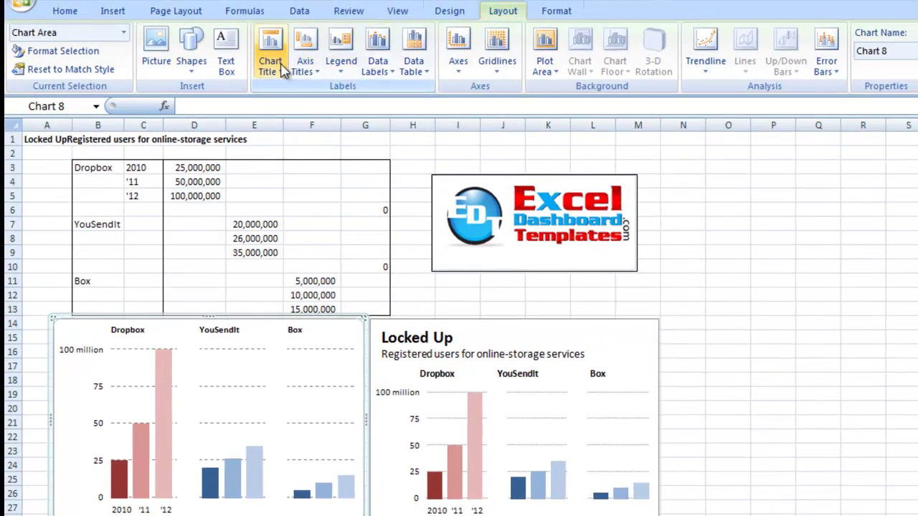
# - Add a chart title above the chart linked to cell A1
pyautogui.click(280, 66)
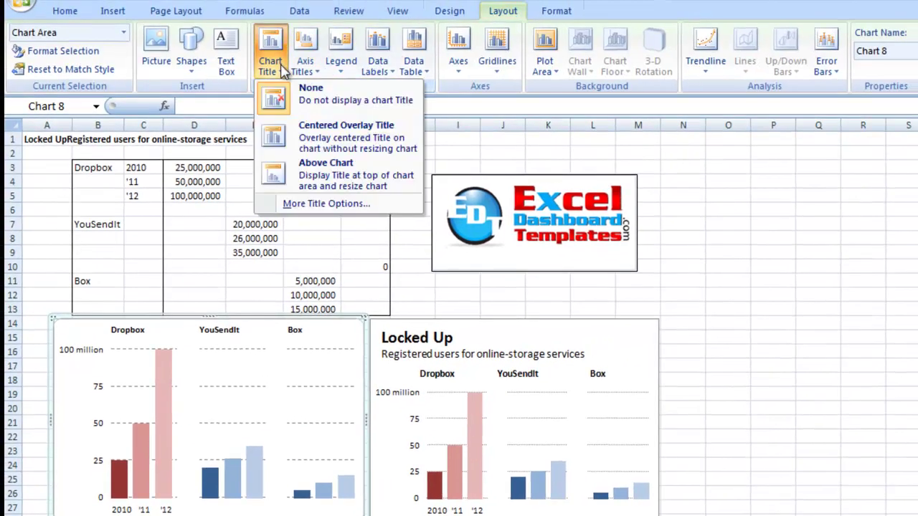
pyautogui.click(323, 170)
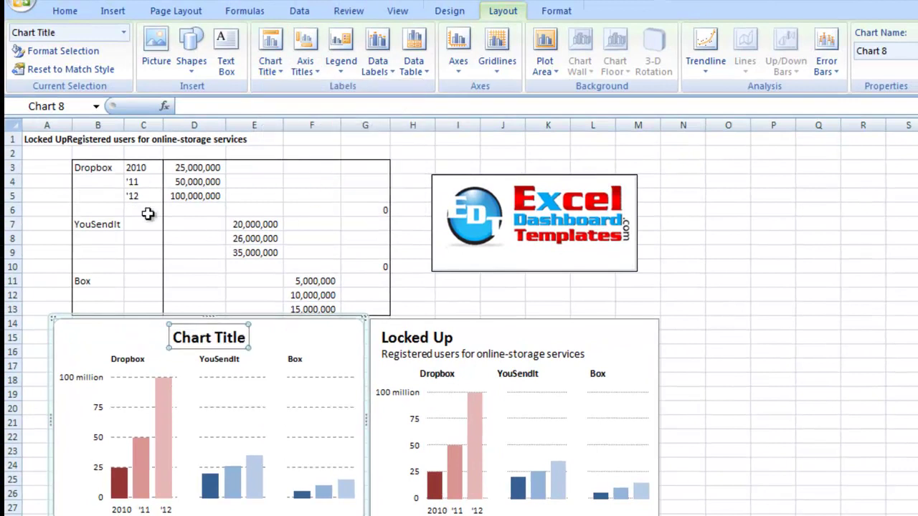
pyautogui.write('=')
pyautogui.click(44, 139)
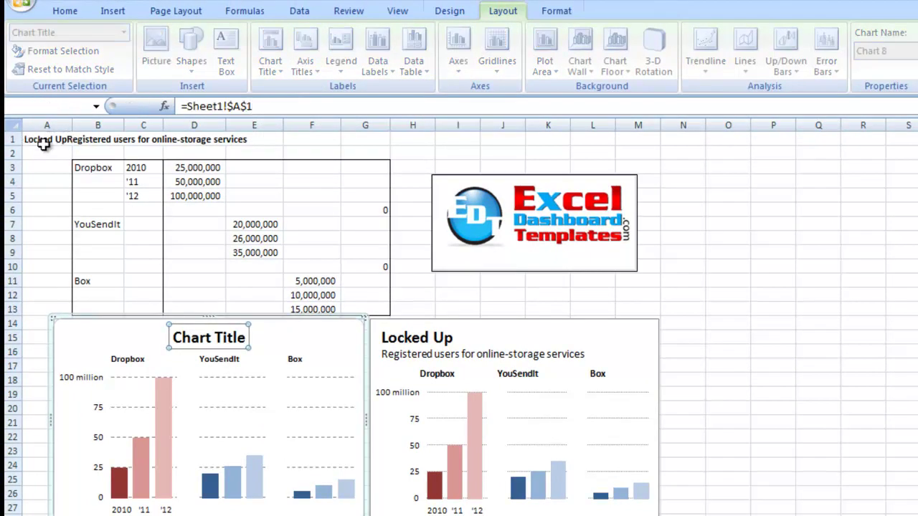
pyautogui.press('Return')
# - Make the subtitle non-bold at 12 point, left-align the title, and move it top-left
pyautogui.moveTo(262, 376); pyautogui.dragTo(112, 358)
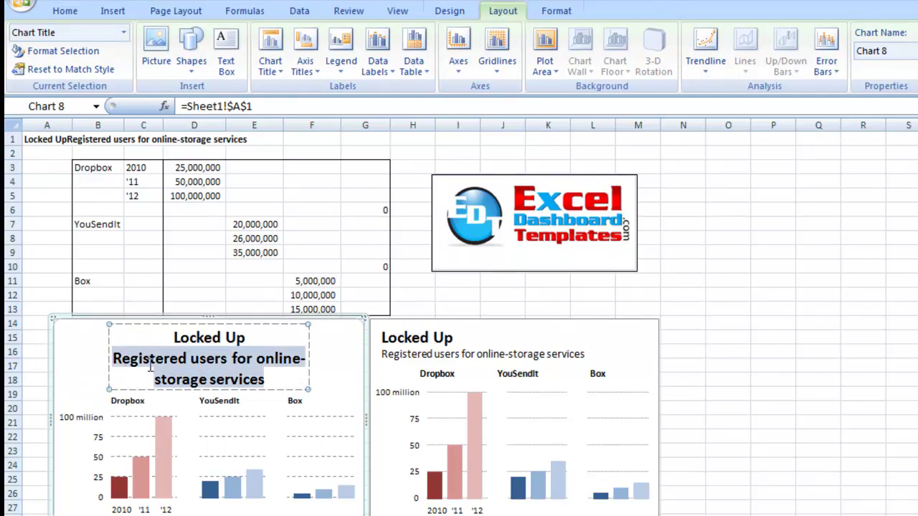
pyautogui.click(75, 12)
pyautogui.click(146, 64)
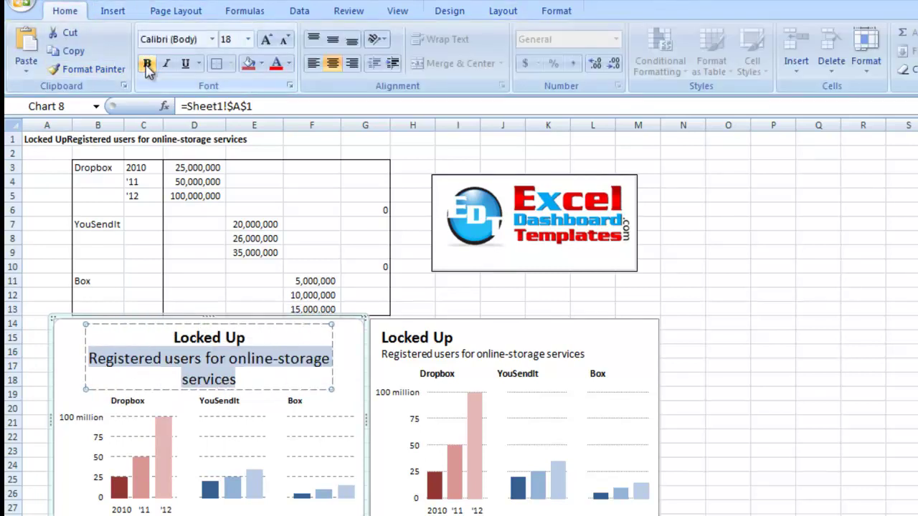
pyautogui.click(285, 39)
pyautogui.click(284, 39)
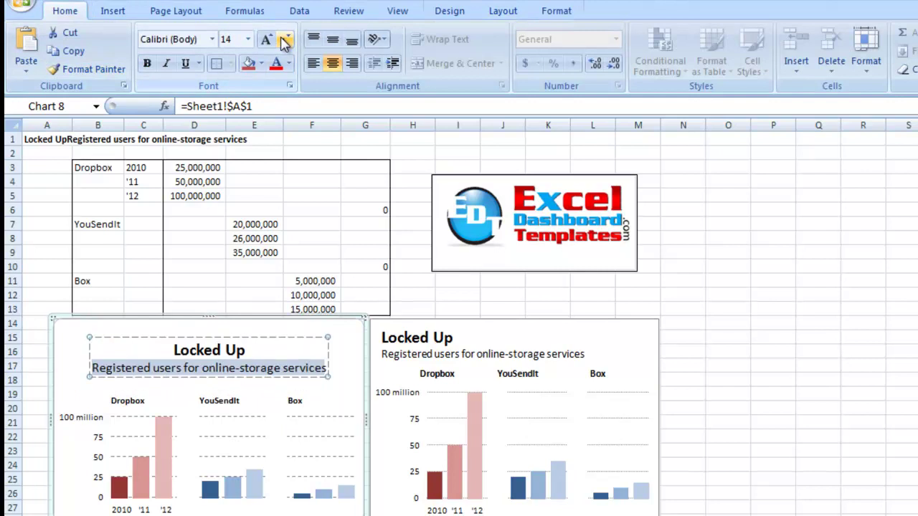
pyautogui.click(284, 40)
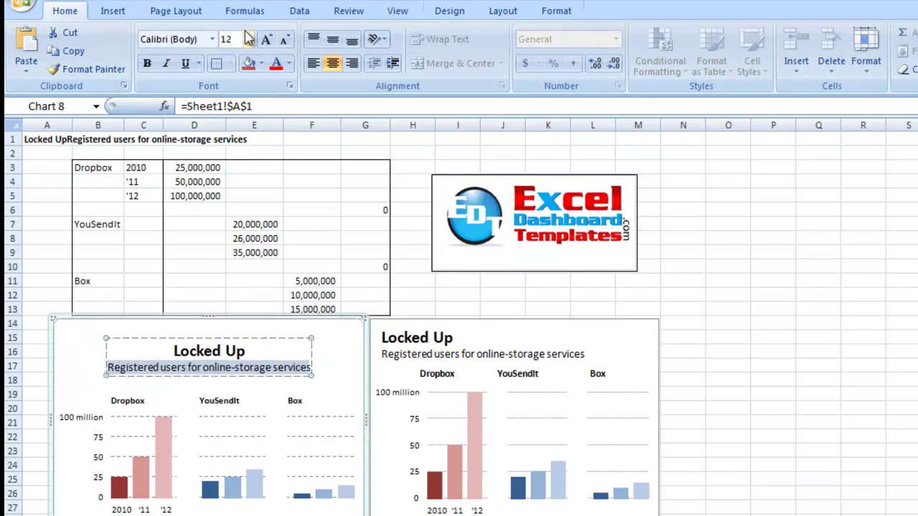
pyautogui.click(313, 64)
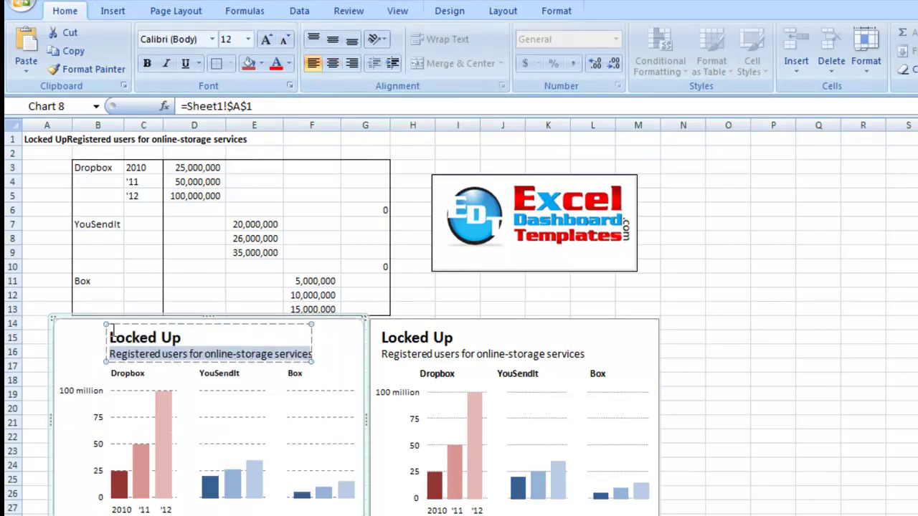
pyautogui.moveTo(107, 337); pyautogui.dragTo(66, 339)
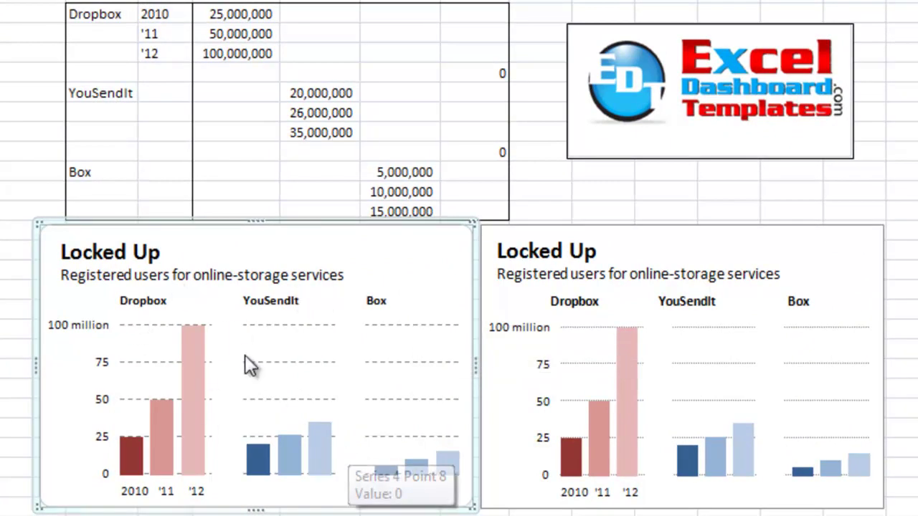
pyautogui.click(343, 350)
pyautogui.click(409, 297)
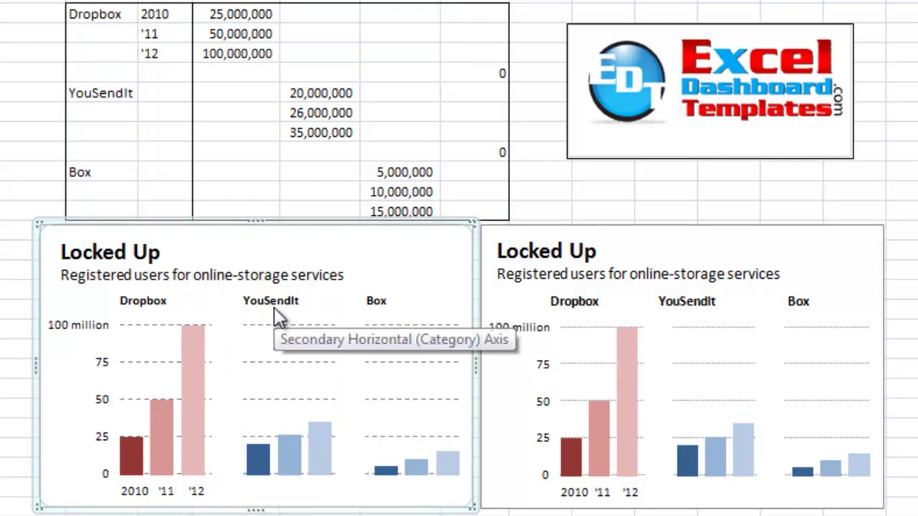
pyautogui.click(93, 338)
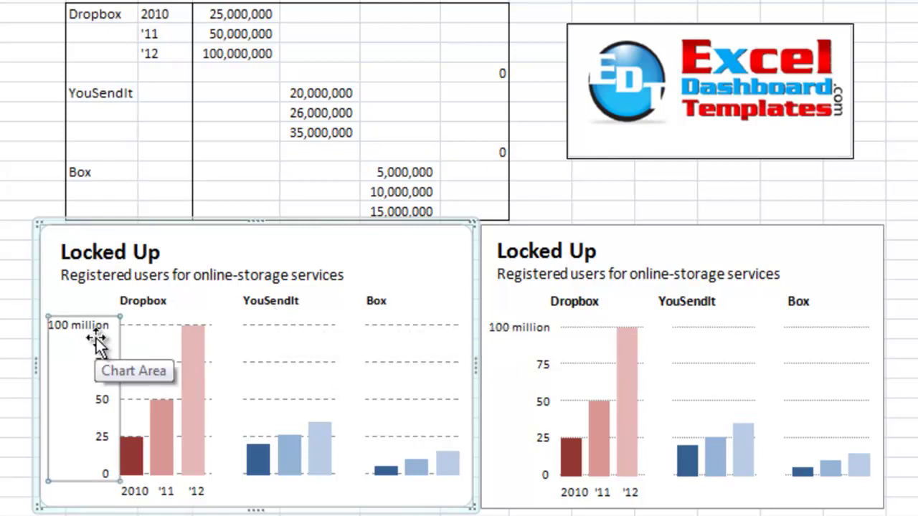
pyautogui.click(321, 489)
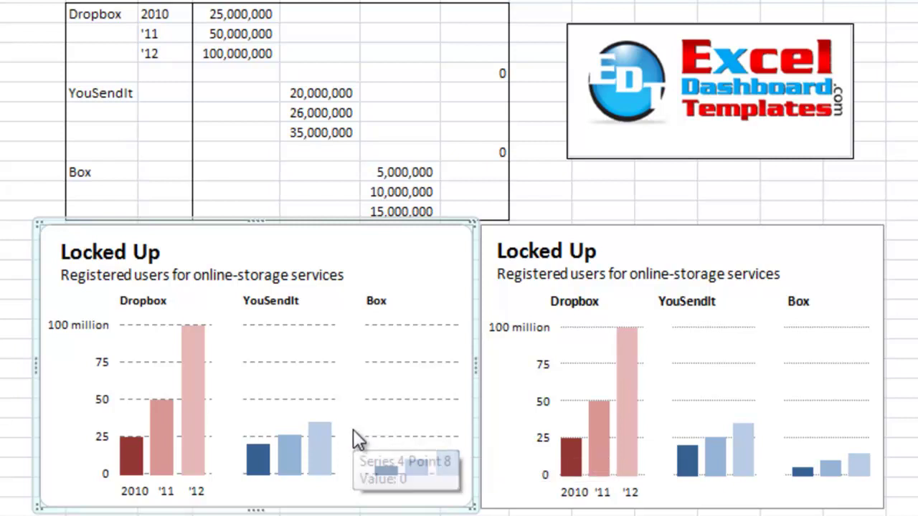
pyautogui.click(754, 149)
pyautogui.click(656, 148)
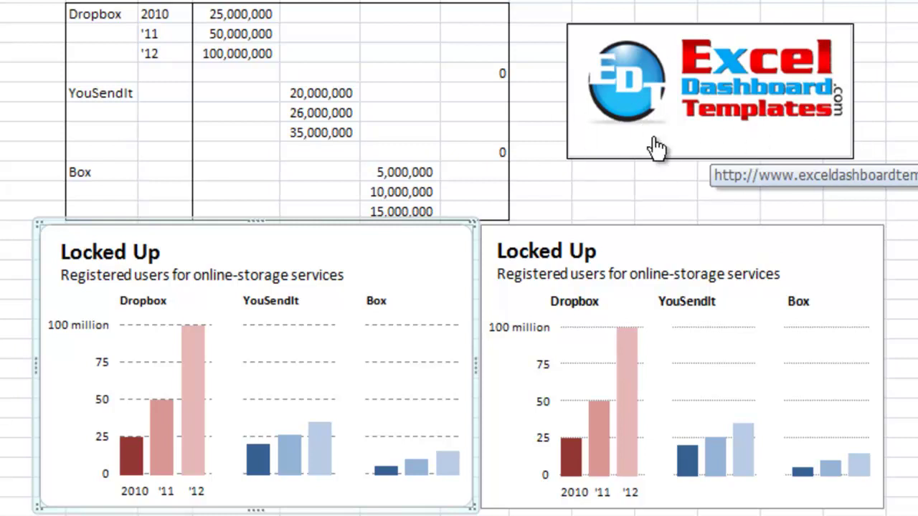